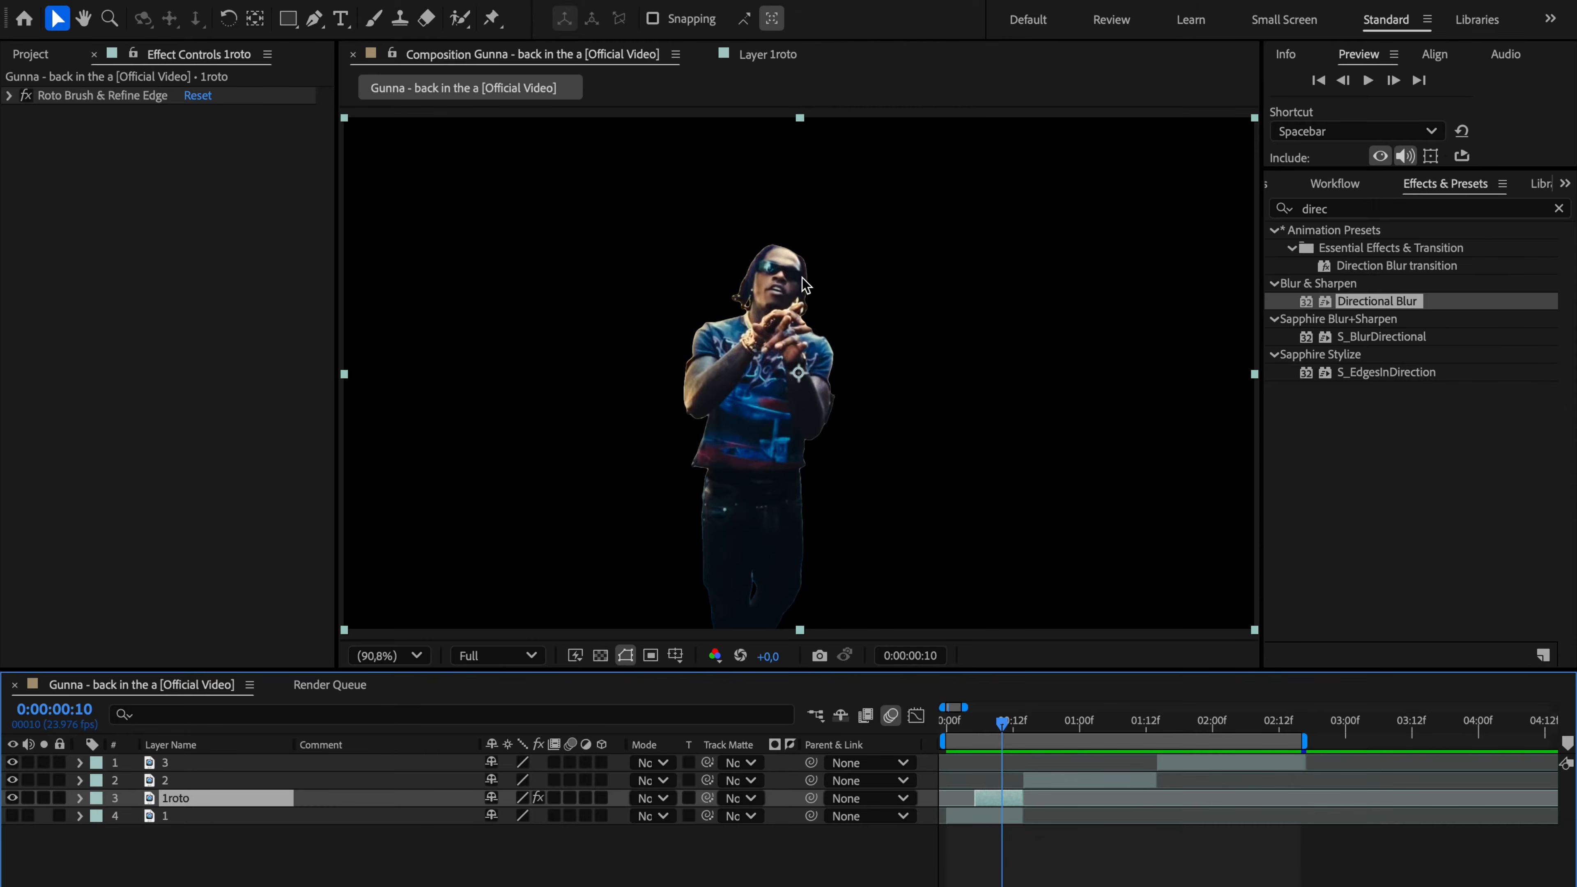
Step: Apply the Refine Soft Matte effect to the 1roto layer and set its Additional Edge Radius to 5
{"action": "left_click", "coordinate": [1558, 209]}
{"action": "type", "text": "refine"}
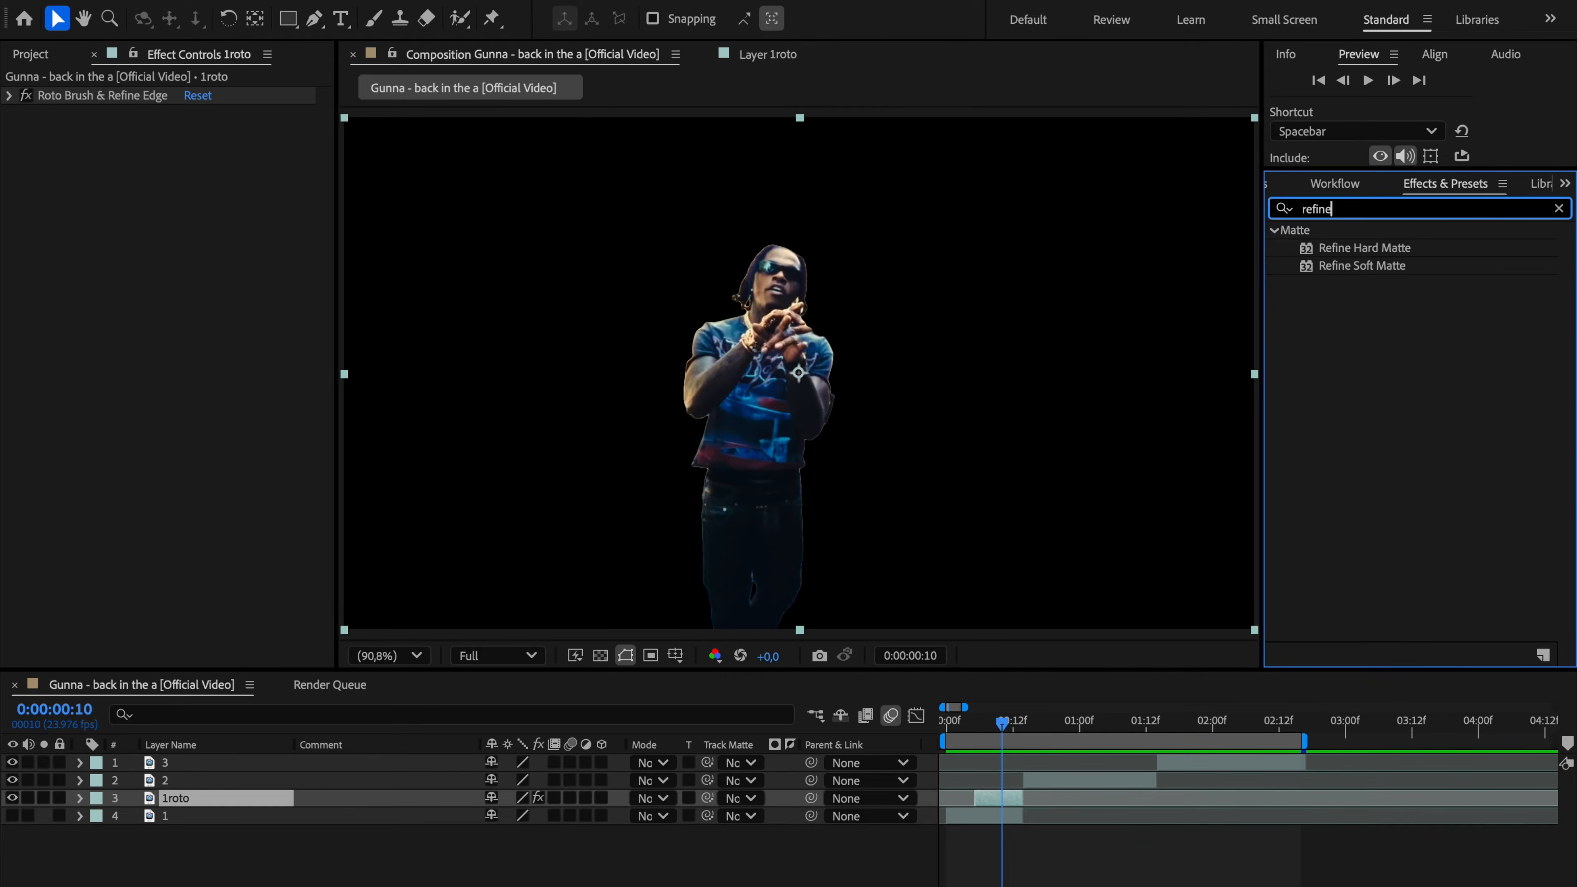
{"action": "left_click_drag", "start_coordinate": [1368, 263], "coordinate": [991, 795]}
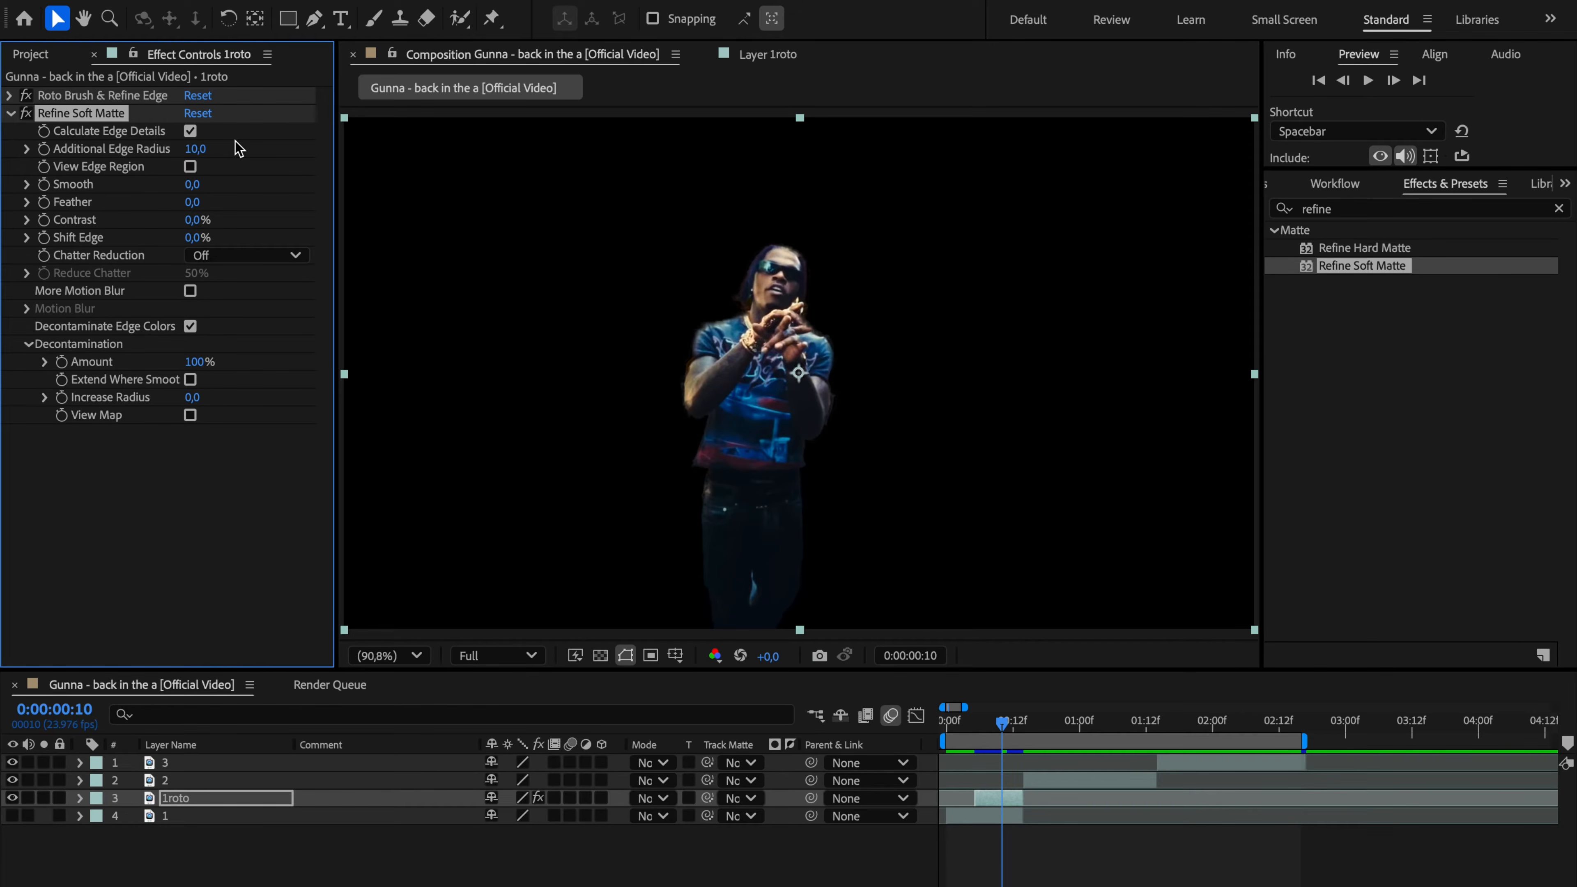
{"action": "left_click", "coordinate": [199, 149]}
{"action": "type", "text": "5"}
{"action": "key", "text": "Return"}
Step: Make layer 1 visible, place 1roto above layer 2 and shift its clip to start at 0:00:00:14
{"action": "left_click", "coordinate": [13, 816]}
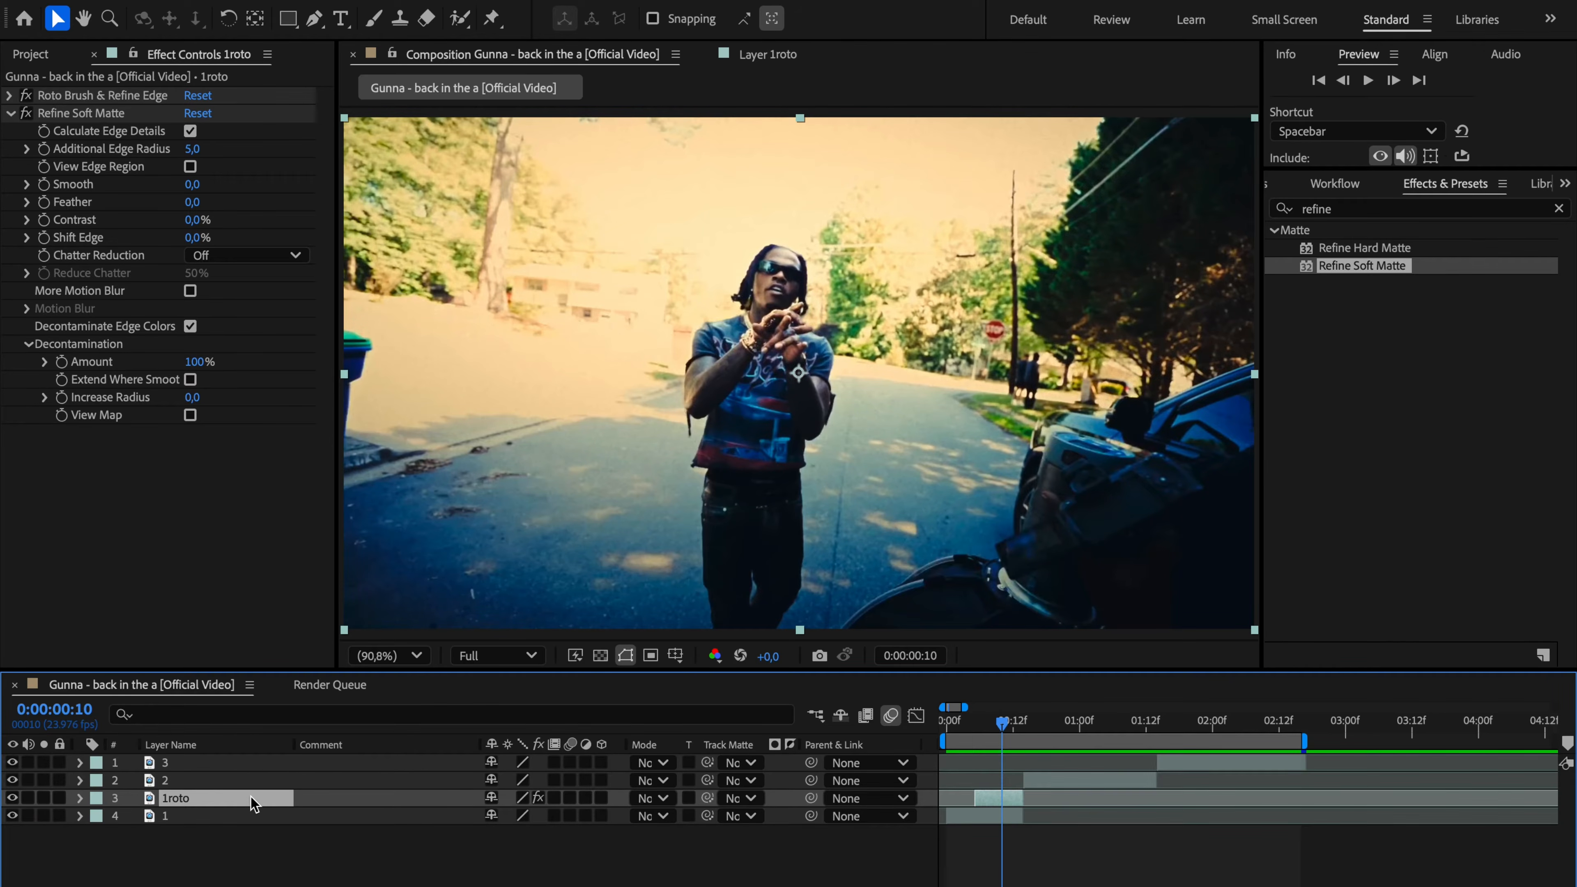
{"action": "left_click_drag", "start_coordinate": [255, 799], "coordinate": [254, 777]}
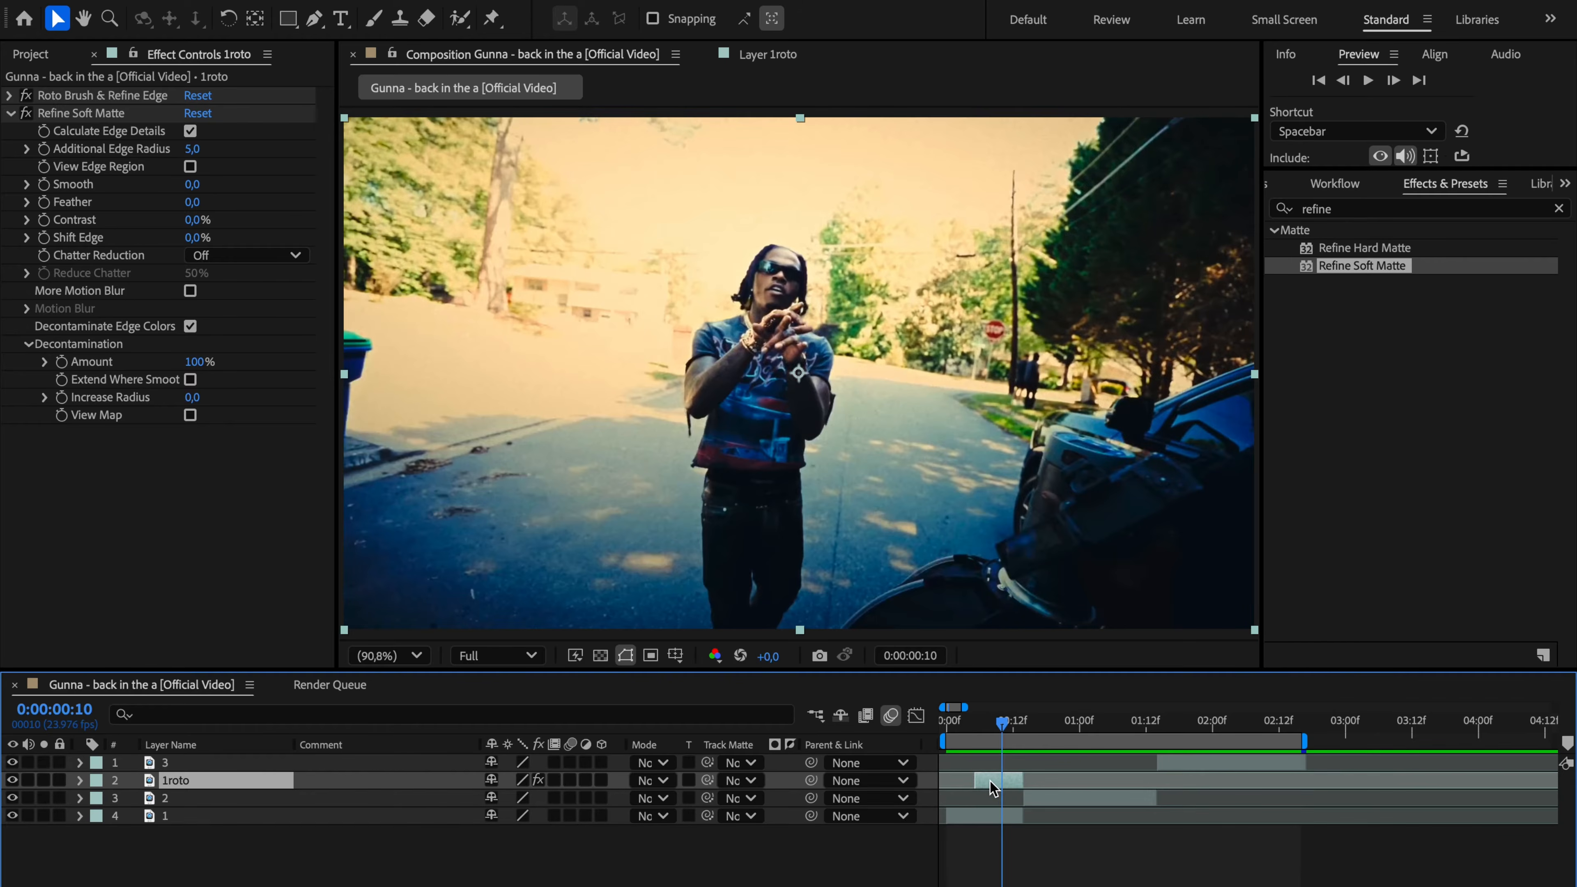
{"action": "left_click_drag", "start_coordinate": [988, 785], "coordinate": [1037, 783]}
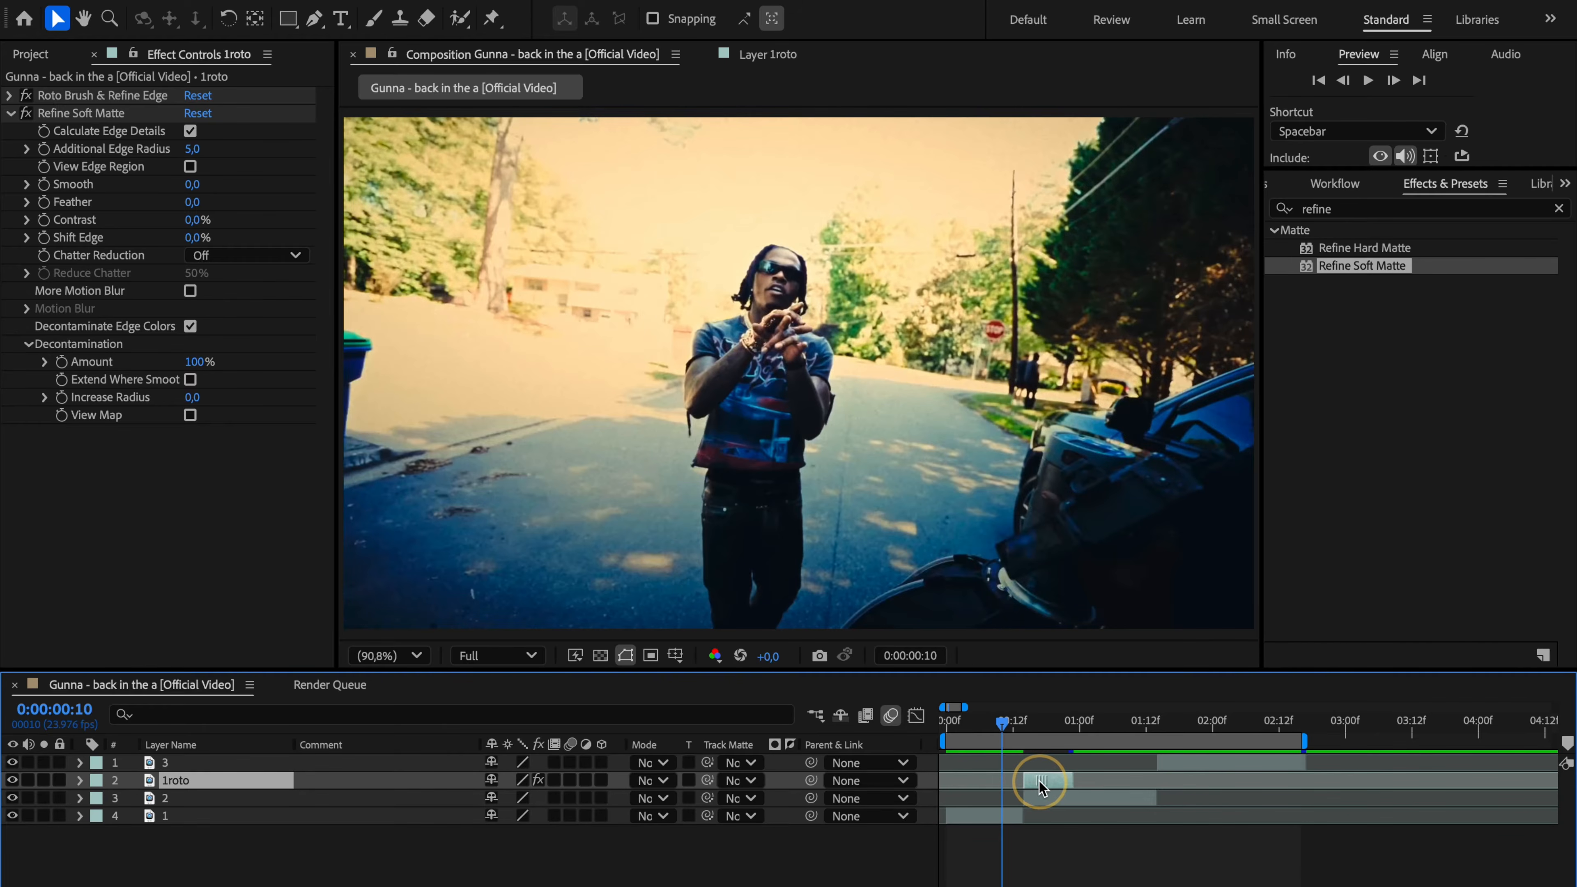
{"action": "left_click", "coordinate": [1024, 721]}
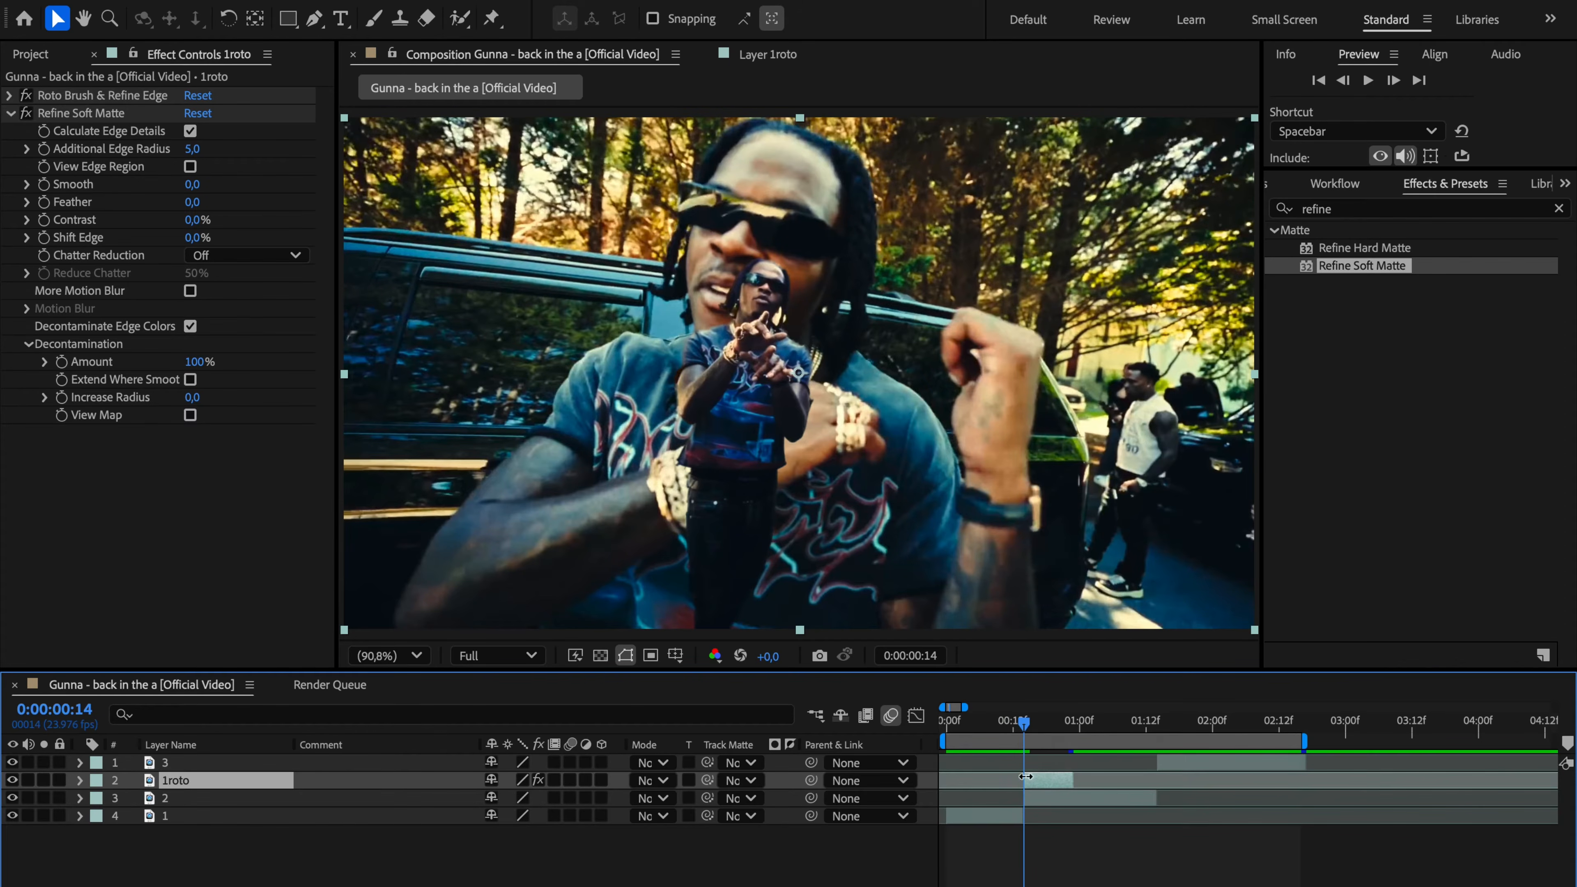
Step: Time-reverse the 1roto layer
{"action": "right_click", "coordinate": [1044, 782]}
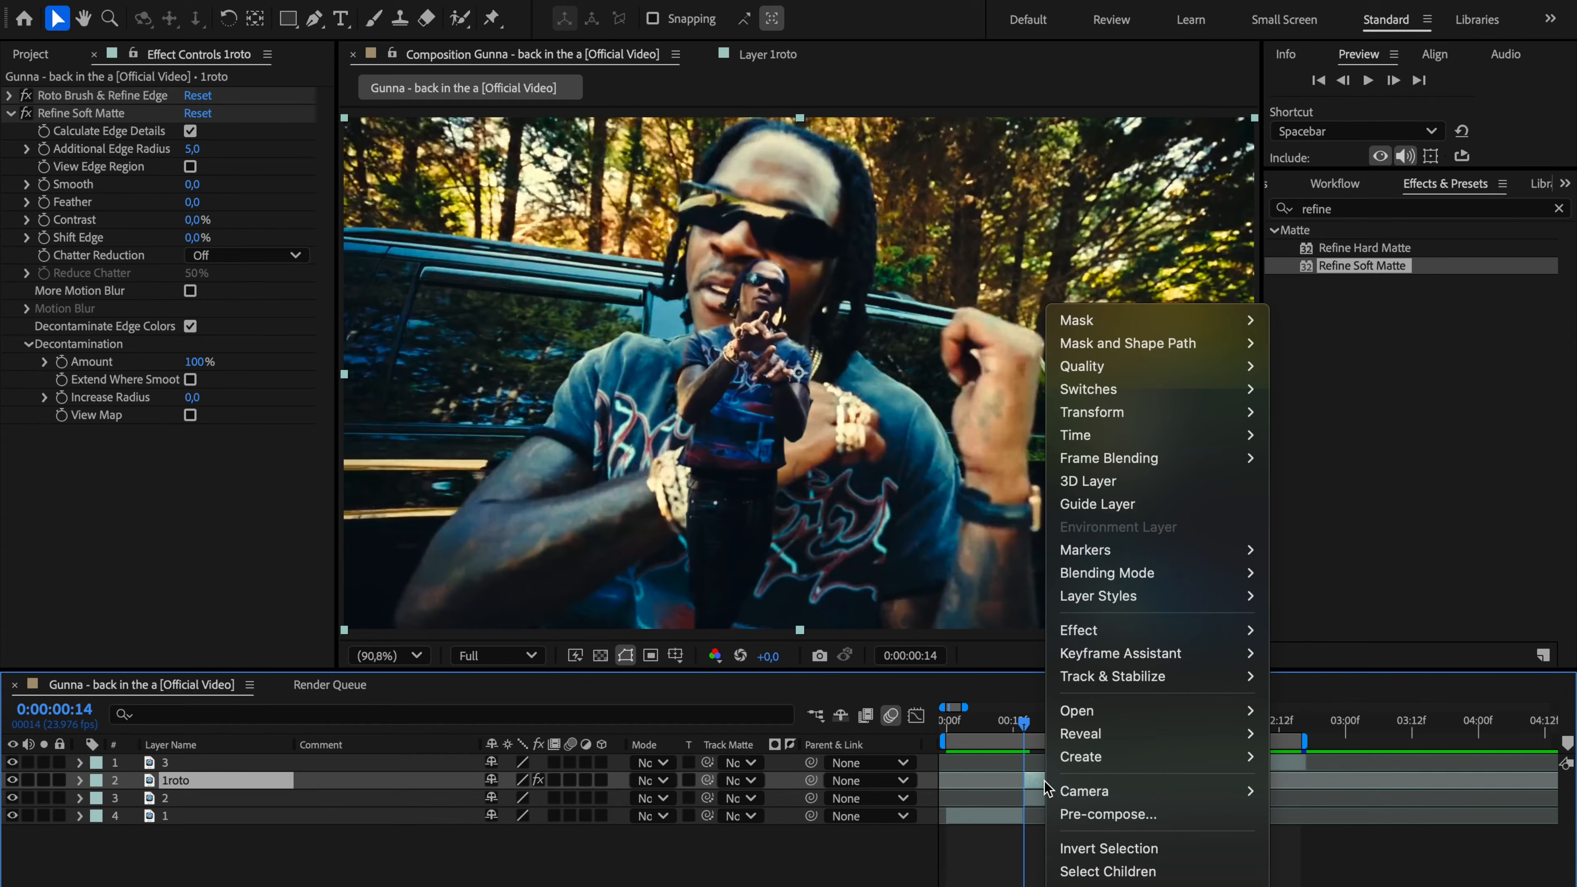
{"action": "mouse_move", "coordinate": [1110, 436]}
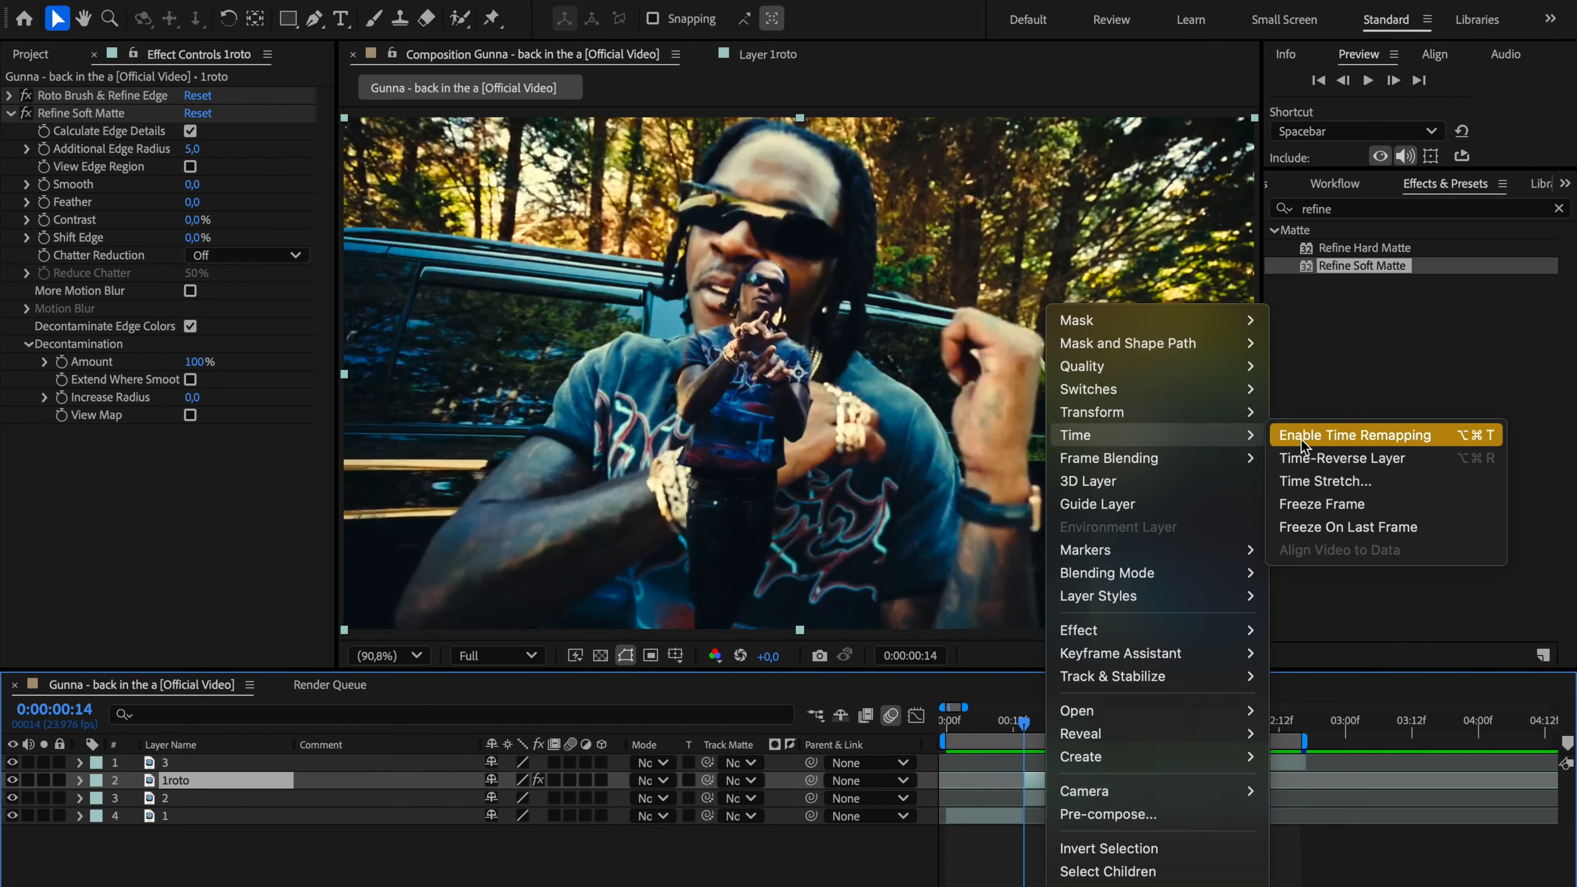
{"action": "left_click", "coordinate": [1304, 458]}
Step: Find the CC Scale Wipe effect and apply it to the 1roto layer
{"action": "left_click", "coordinate": [1497, 211]}
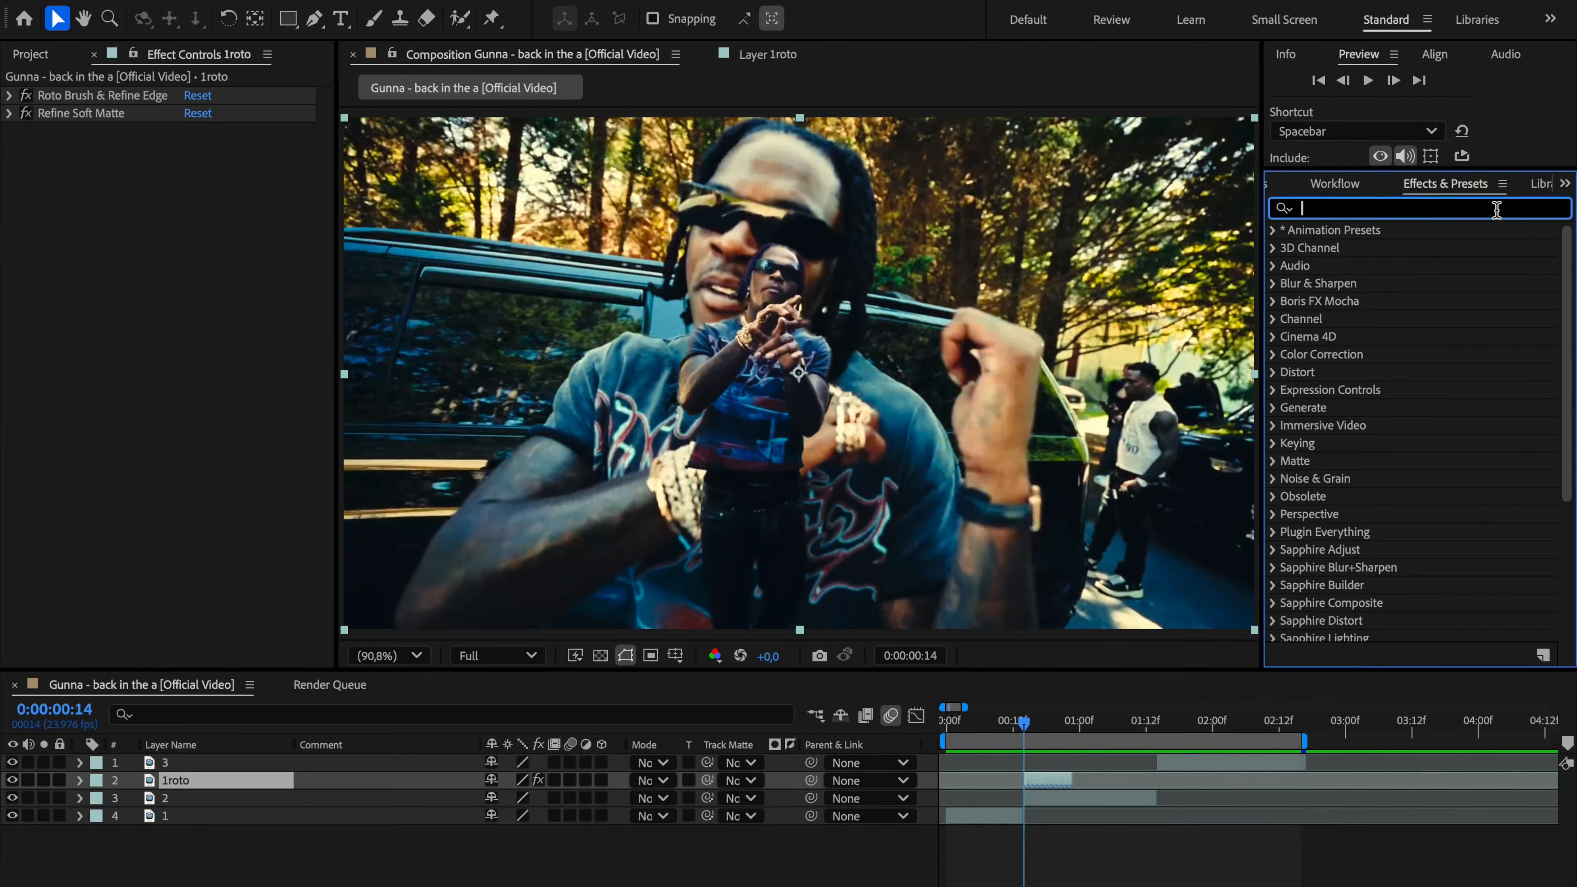
{"action": "type", "text": "cc sca"}
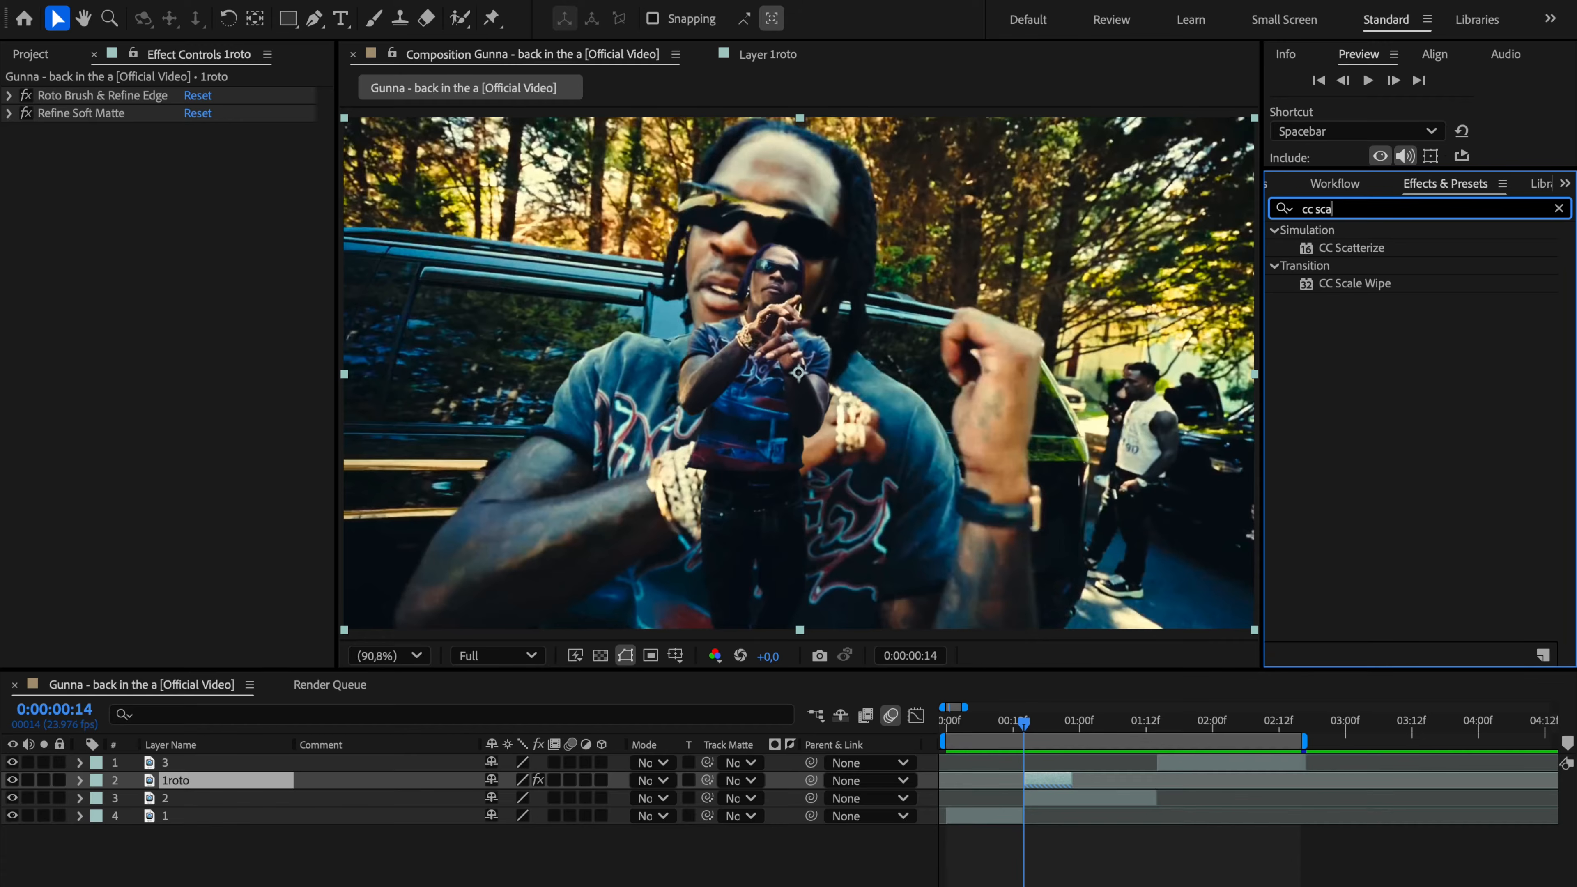
{"action": "left_click", "coordinate": [1365, 281]}
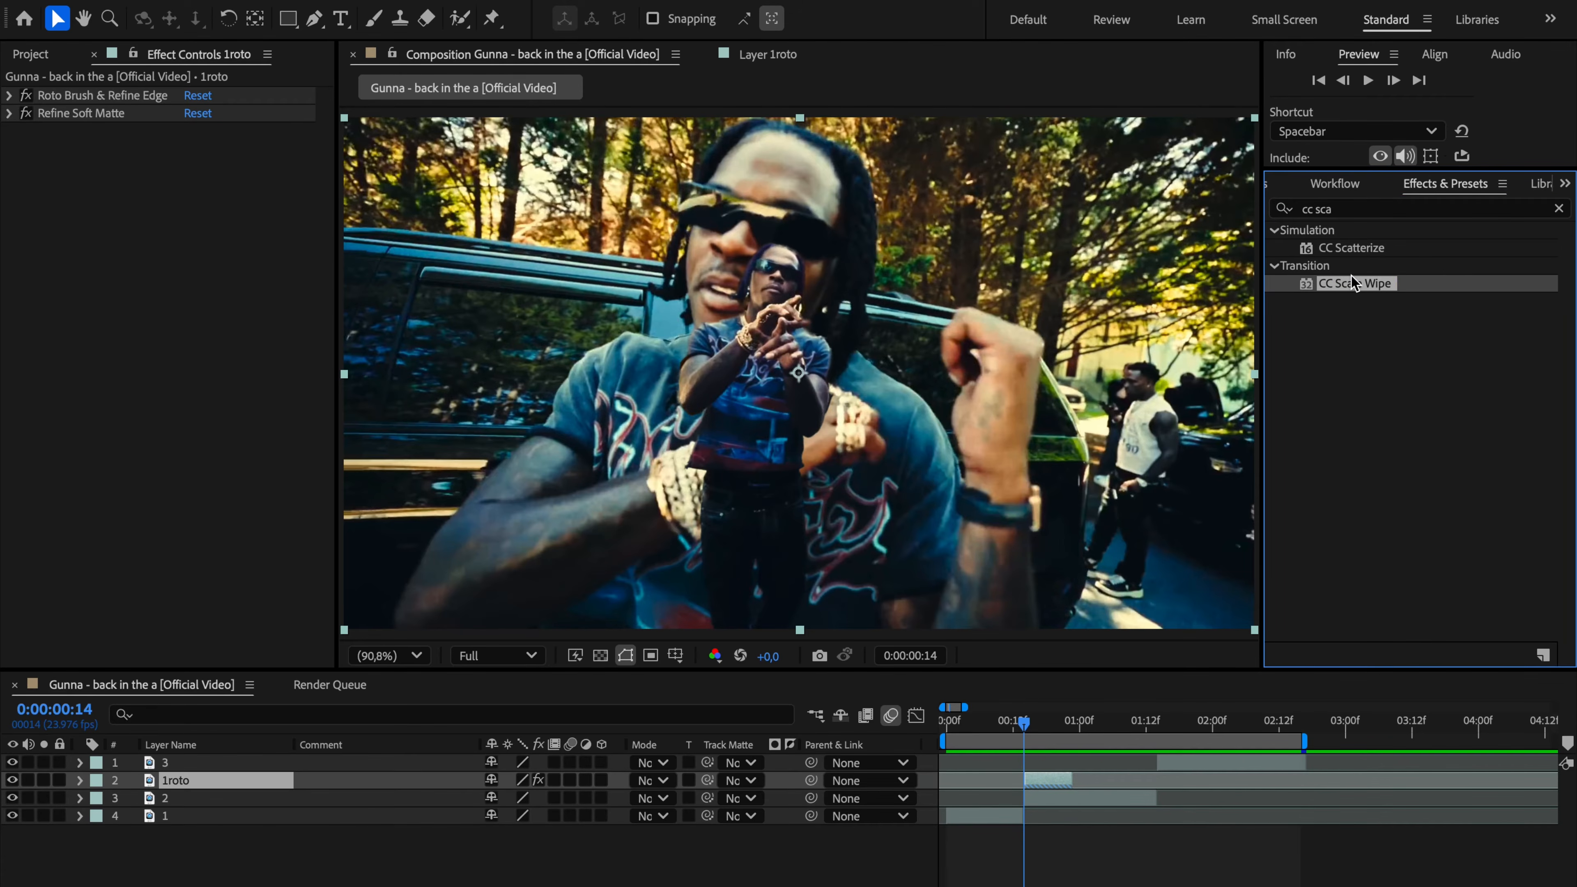
{"action": "left_click_drag", "start_coordinate": [1351, 276], "coordinate": [1046, 777]}
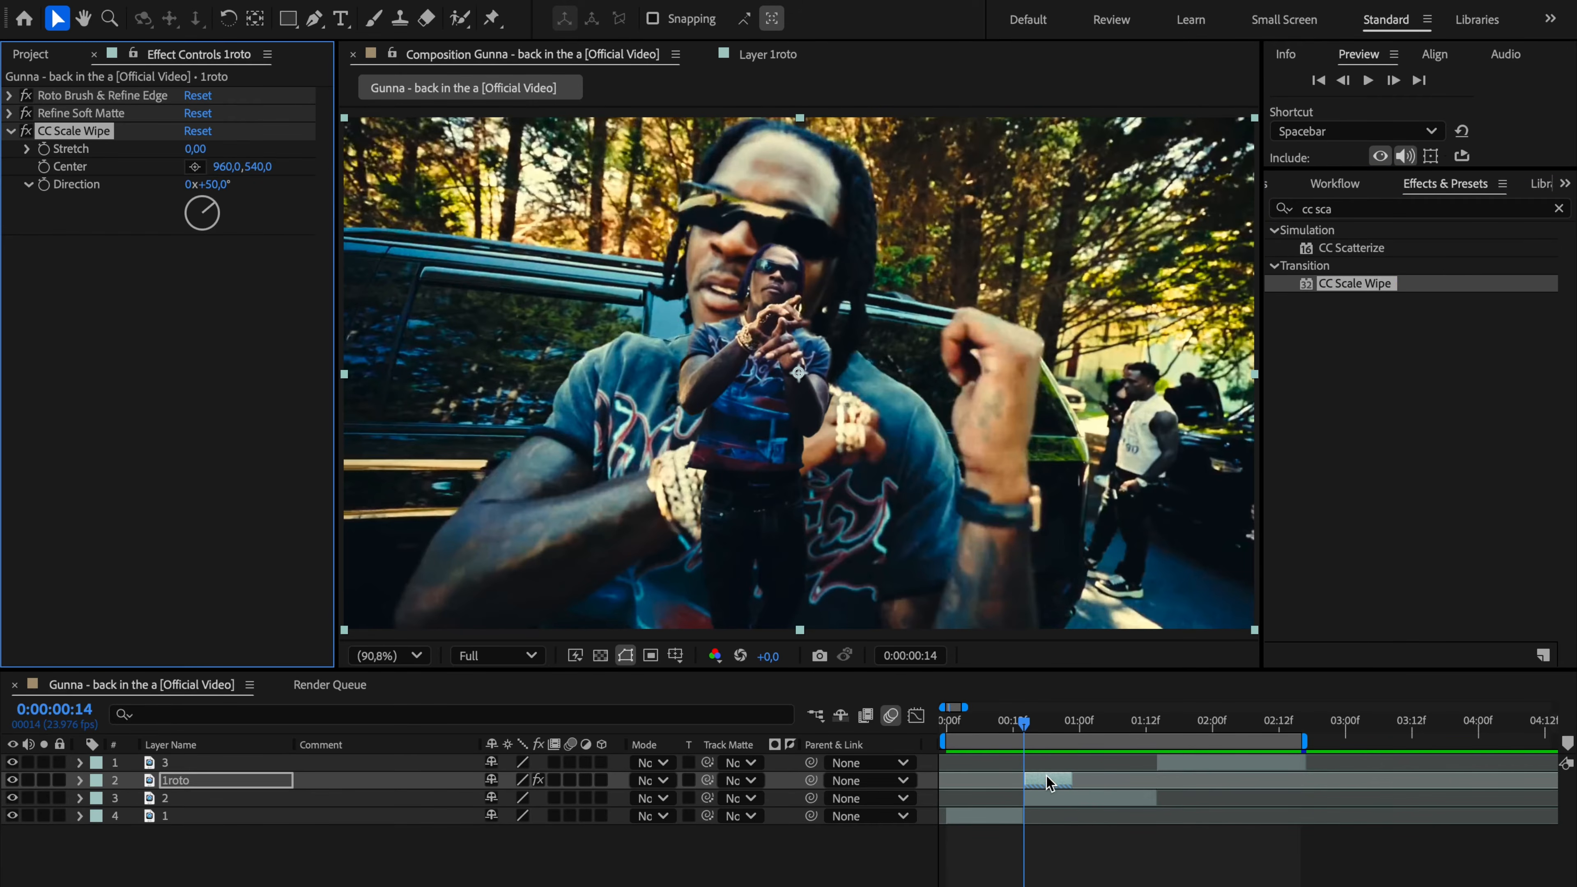
Step: Centre CC Scale Wipe on the cutout's face at 913.8, 334.7, enable Stretch keyframing and set Direction to 180°
{"action": "left_click", "coordinate": [197, 167]}
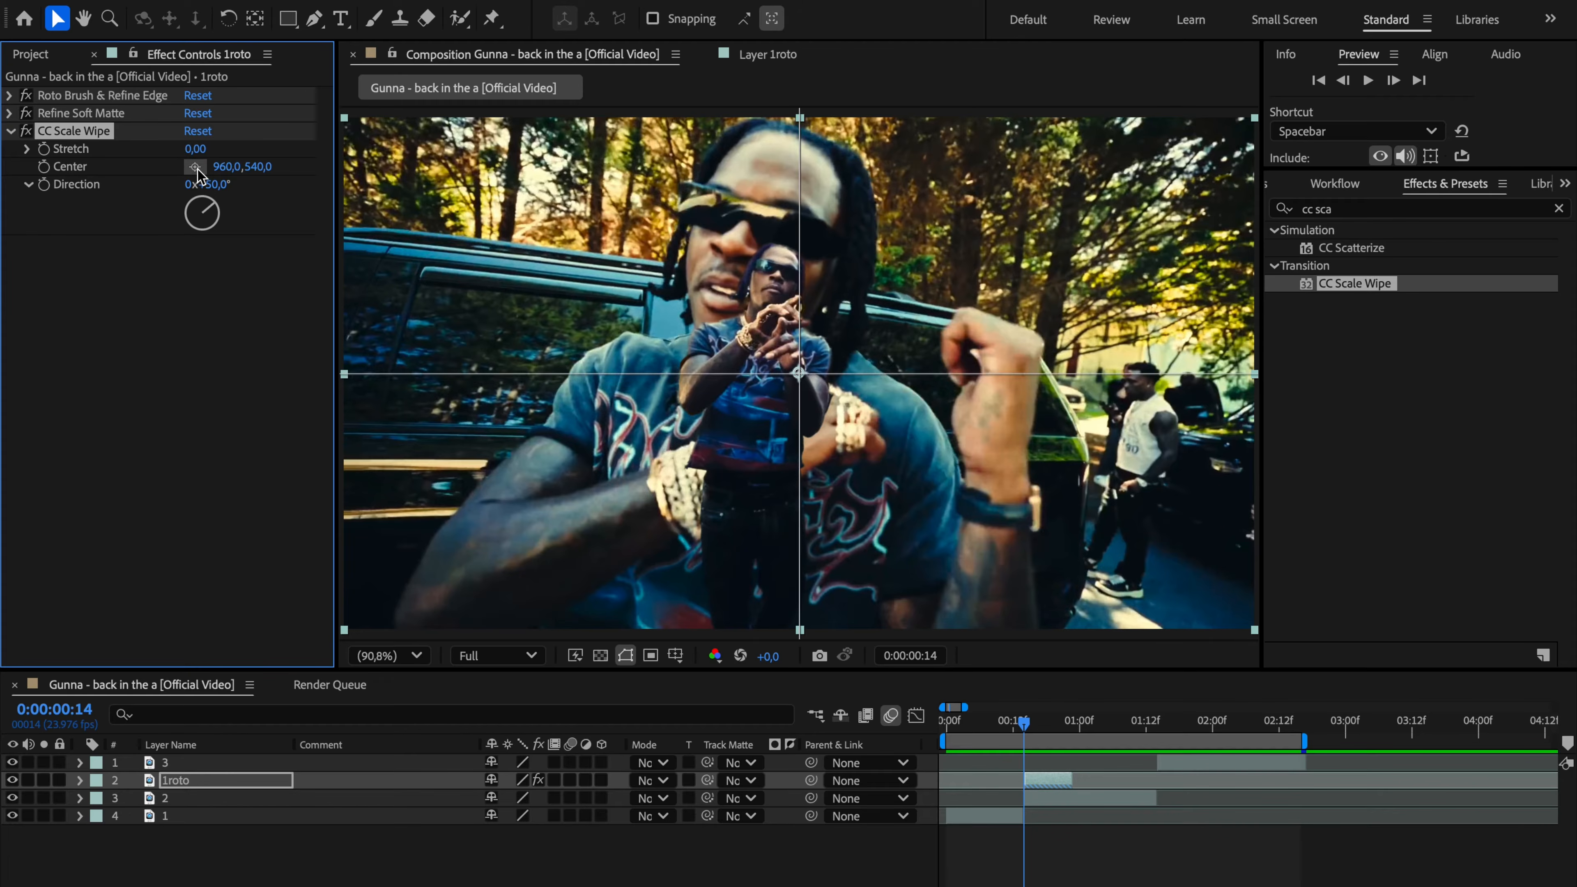
{"action": "left_click", "coordinate": [776, 276]}
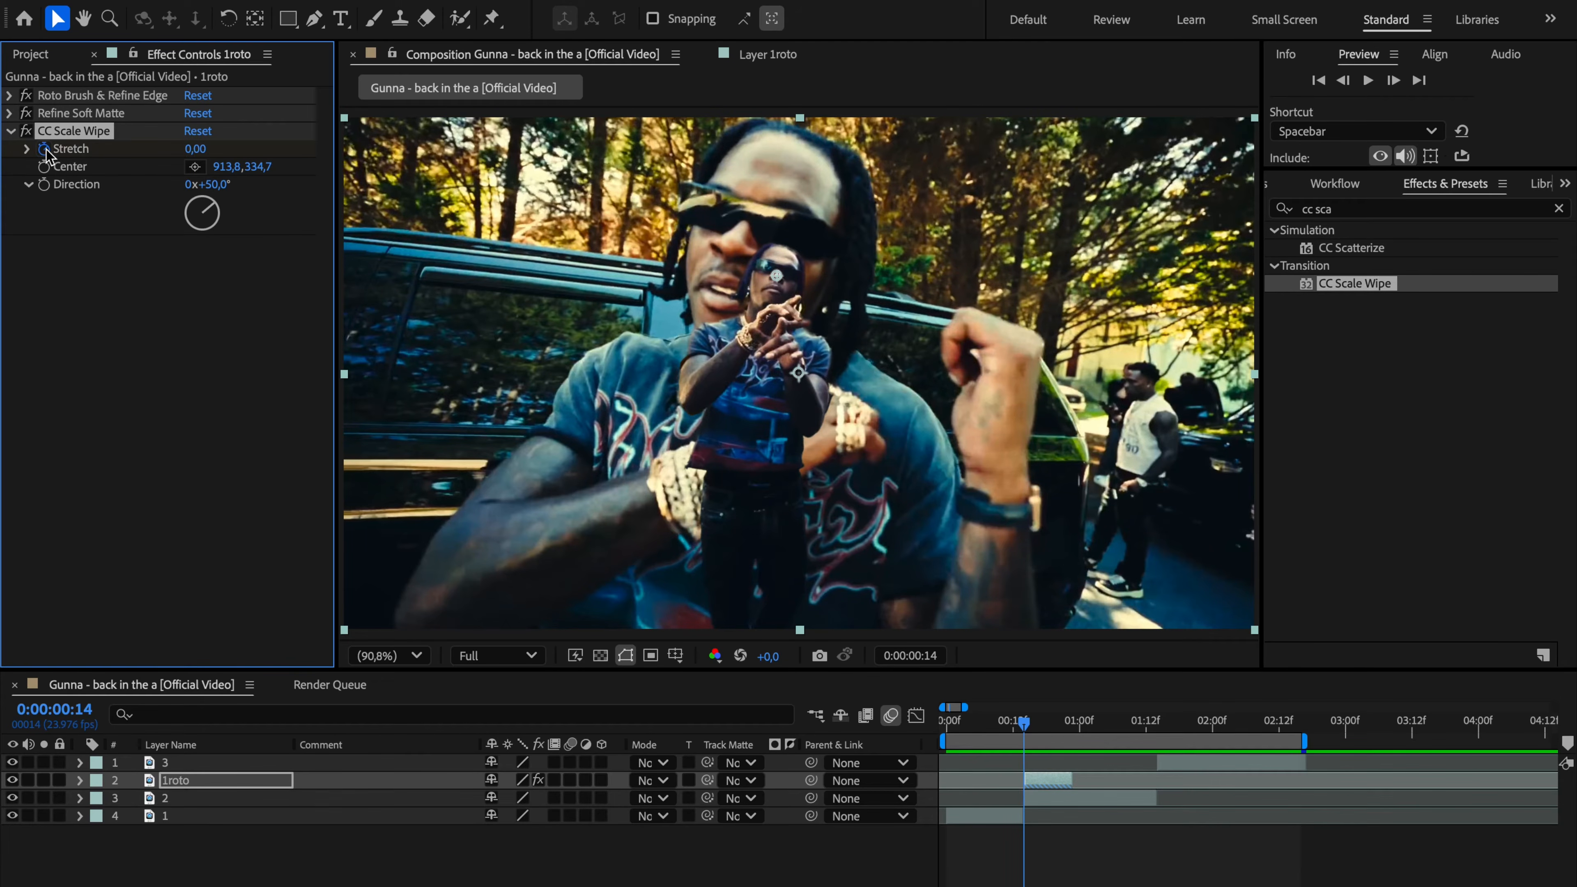
{"action": "left_click", "coordinate": [214, 185]}
{"action": "type", "text": "180"}
{"action": "left_click", "coordinate": [265, 257]}
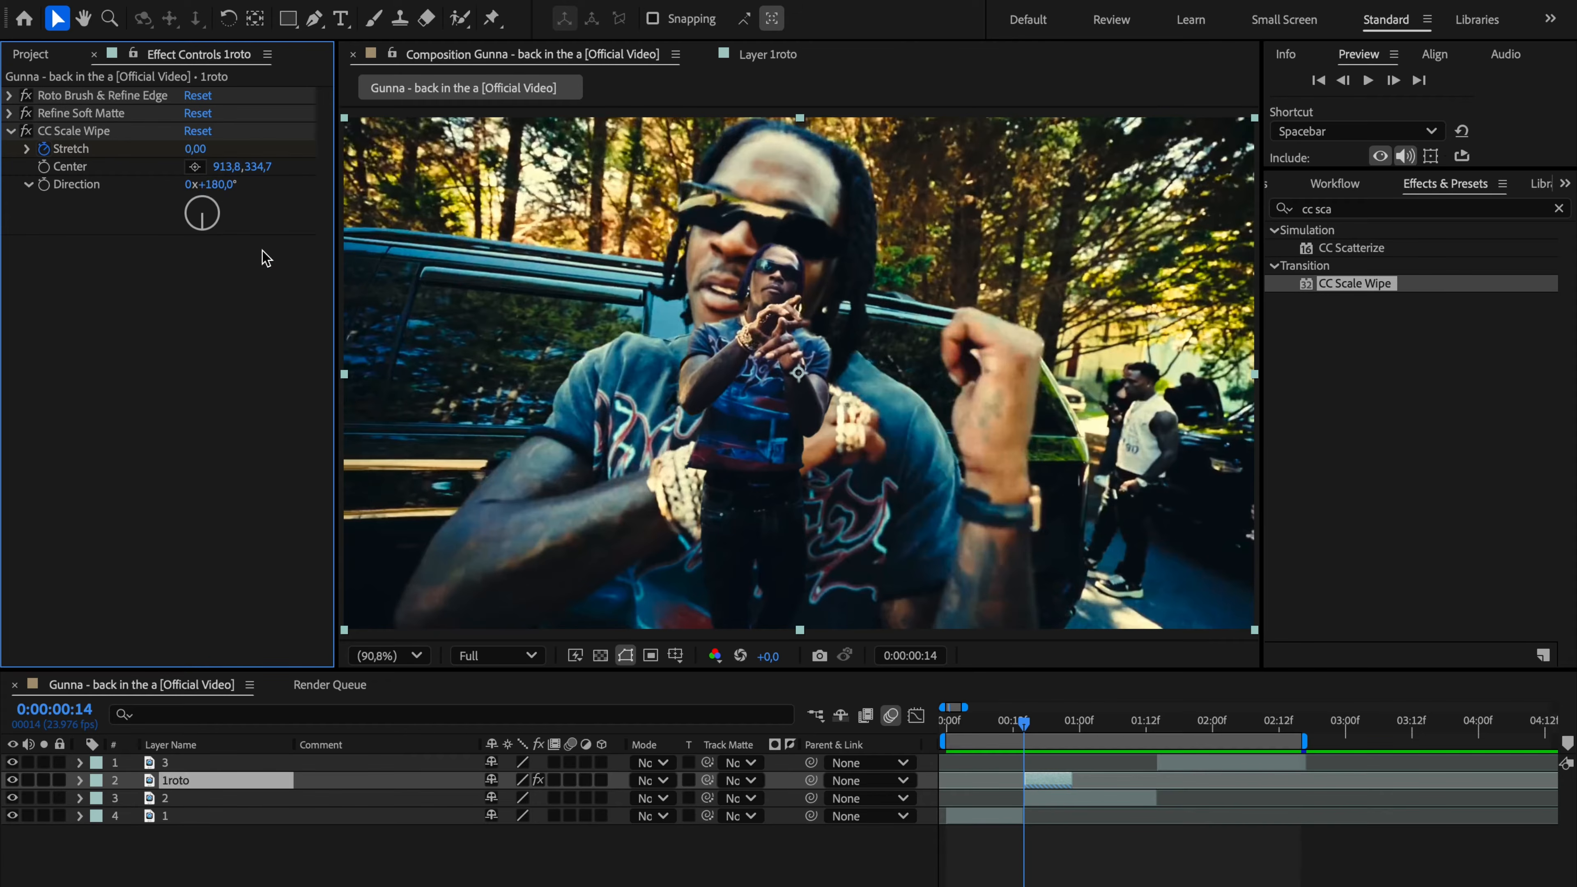
Step: Reveal the 1roto keyframes and add a Stretch keyframe of 6.4 at 0:00:00:20
{"action": "key", "text": "u"}
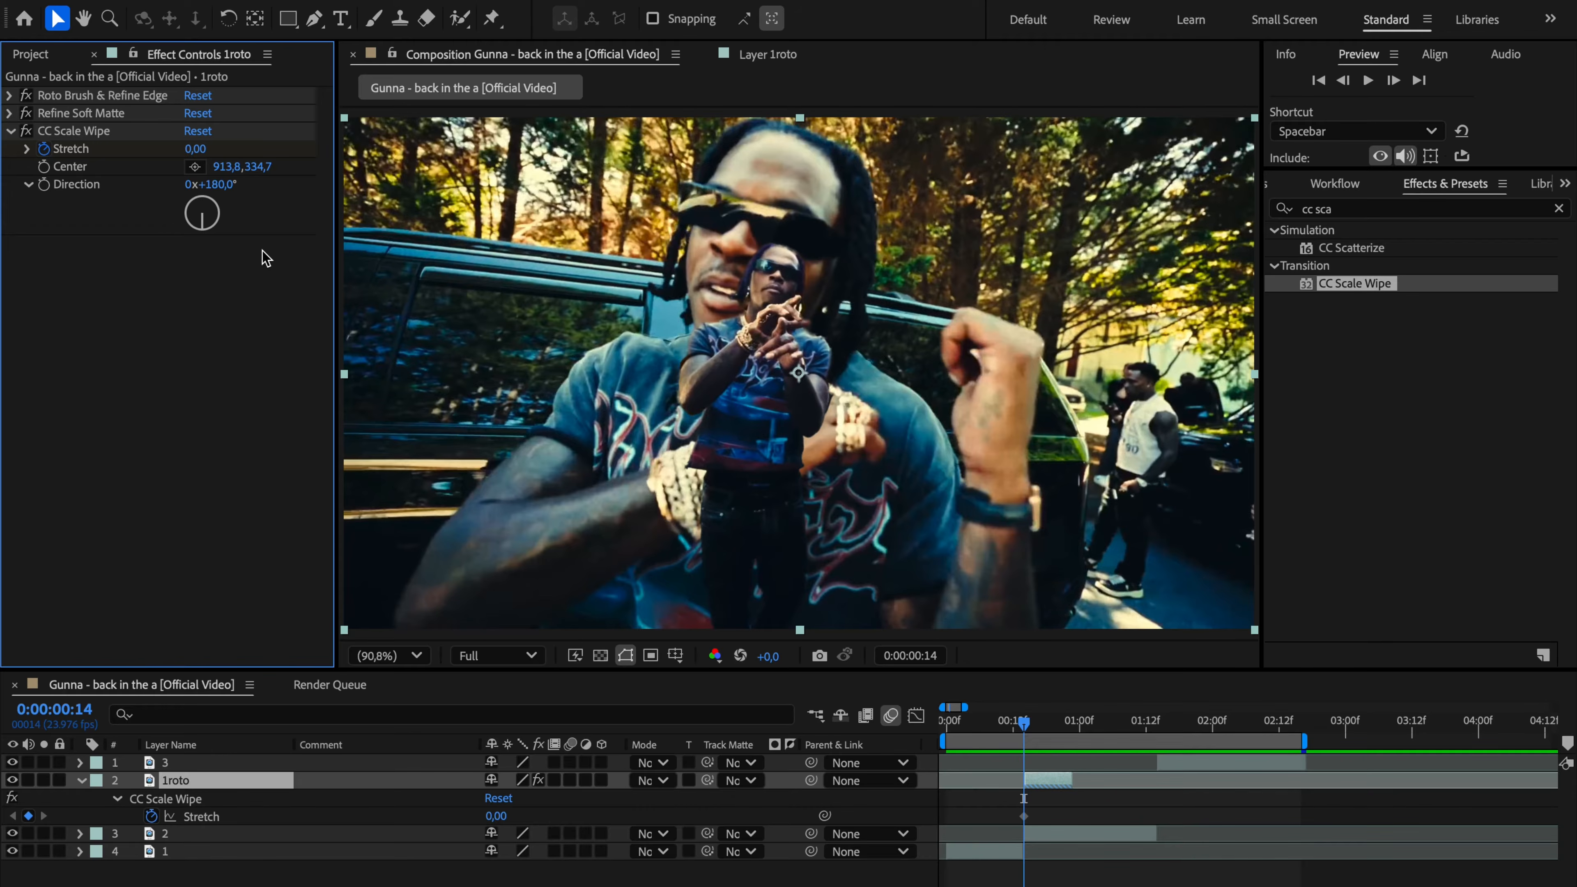
{"action": "key", "text": "space"}
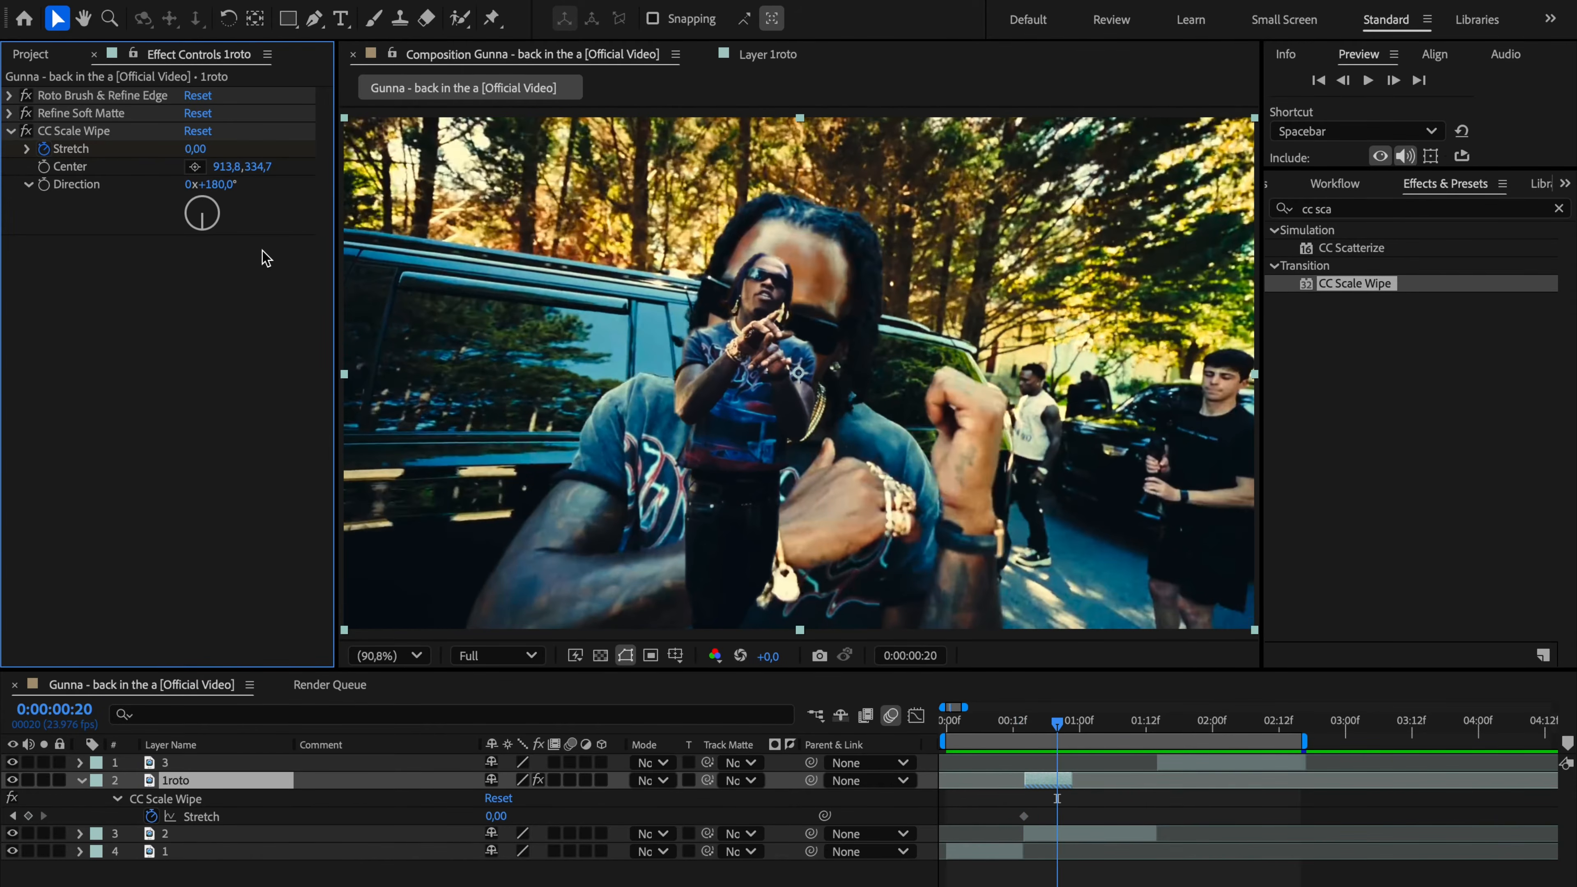
{"action": "left_click", "coordinate": [196, 151]}
{"action": "type", "text": "6.4"}
{"action": "left_click", "coordinate": [216, 297]}
Step: Apply Easy Ease to both Stretch keyframes and preview the composition from the start
{"action": "left_click_drag", "start_coordinate": [1092, 842], "coordinate": [989, 791]}
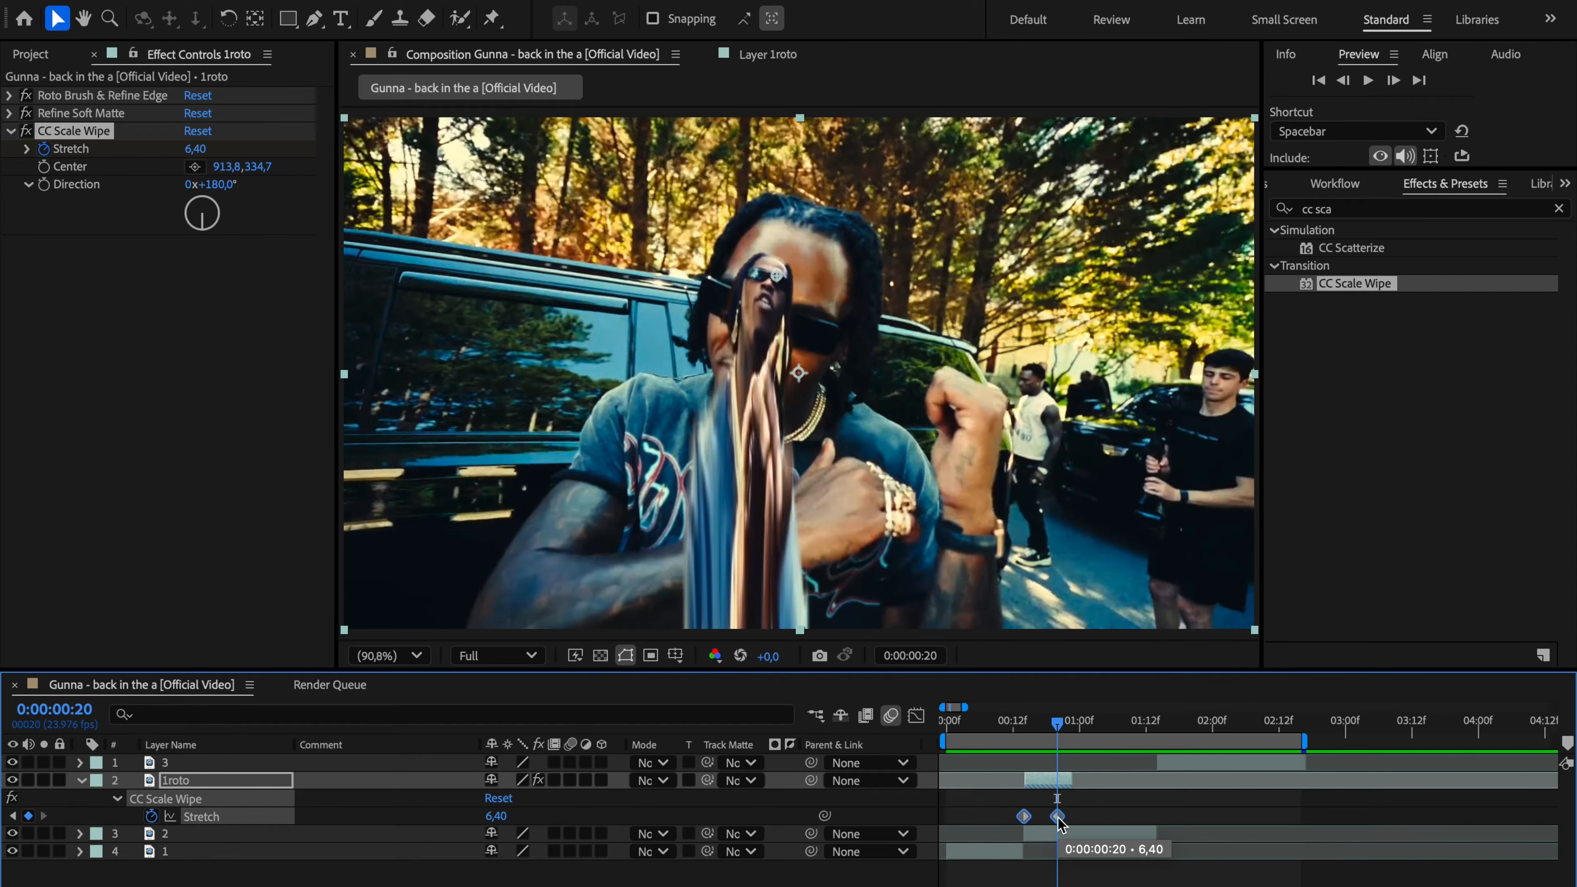
{"action": "key", "text": "F9"}
{"action": "key", "text": "Home"}
{"action": "key", "text": "space"}
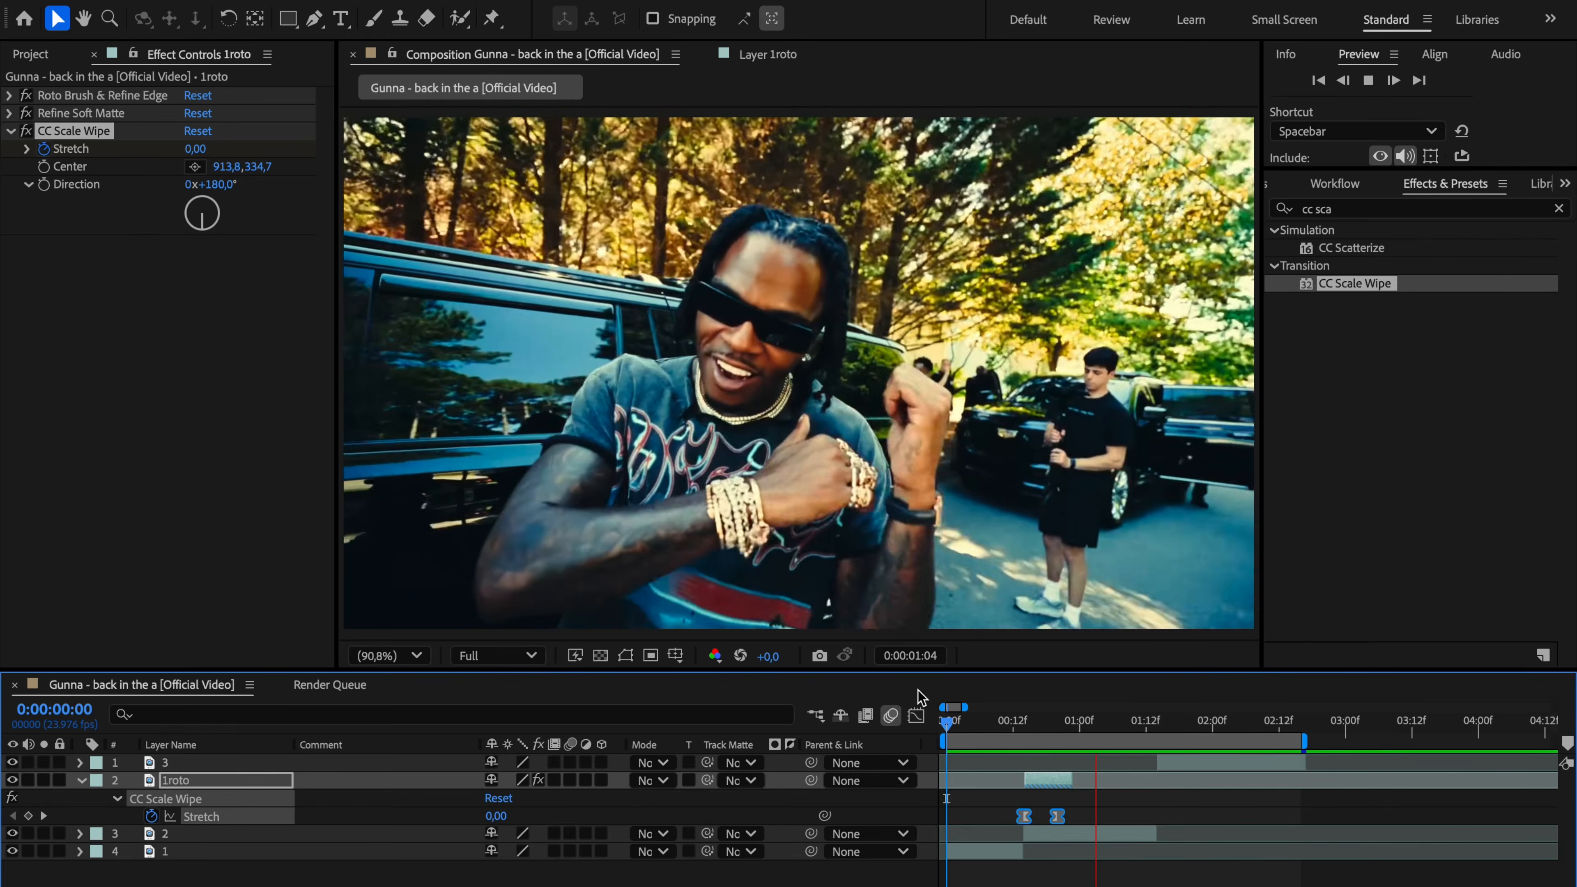
Step: Duplicate layer 3 and freeze the copy's frame at 0:00:01:14
{"action": "left_click", "coordinate": [1176, 764]}
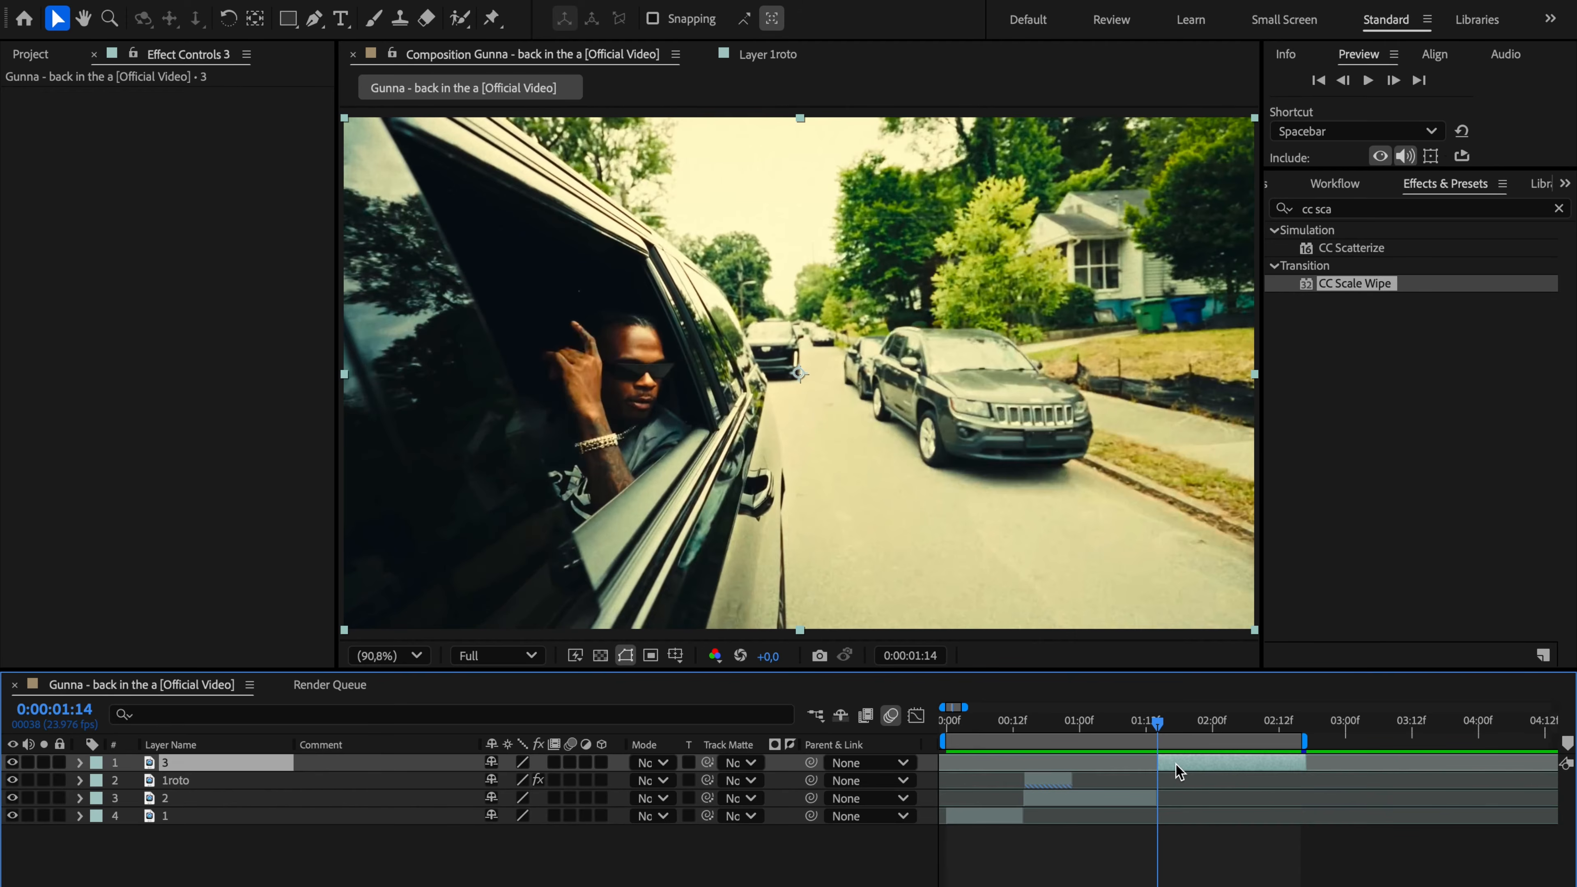
{"action": "key", "text": "ctrl+d"}
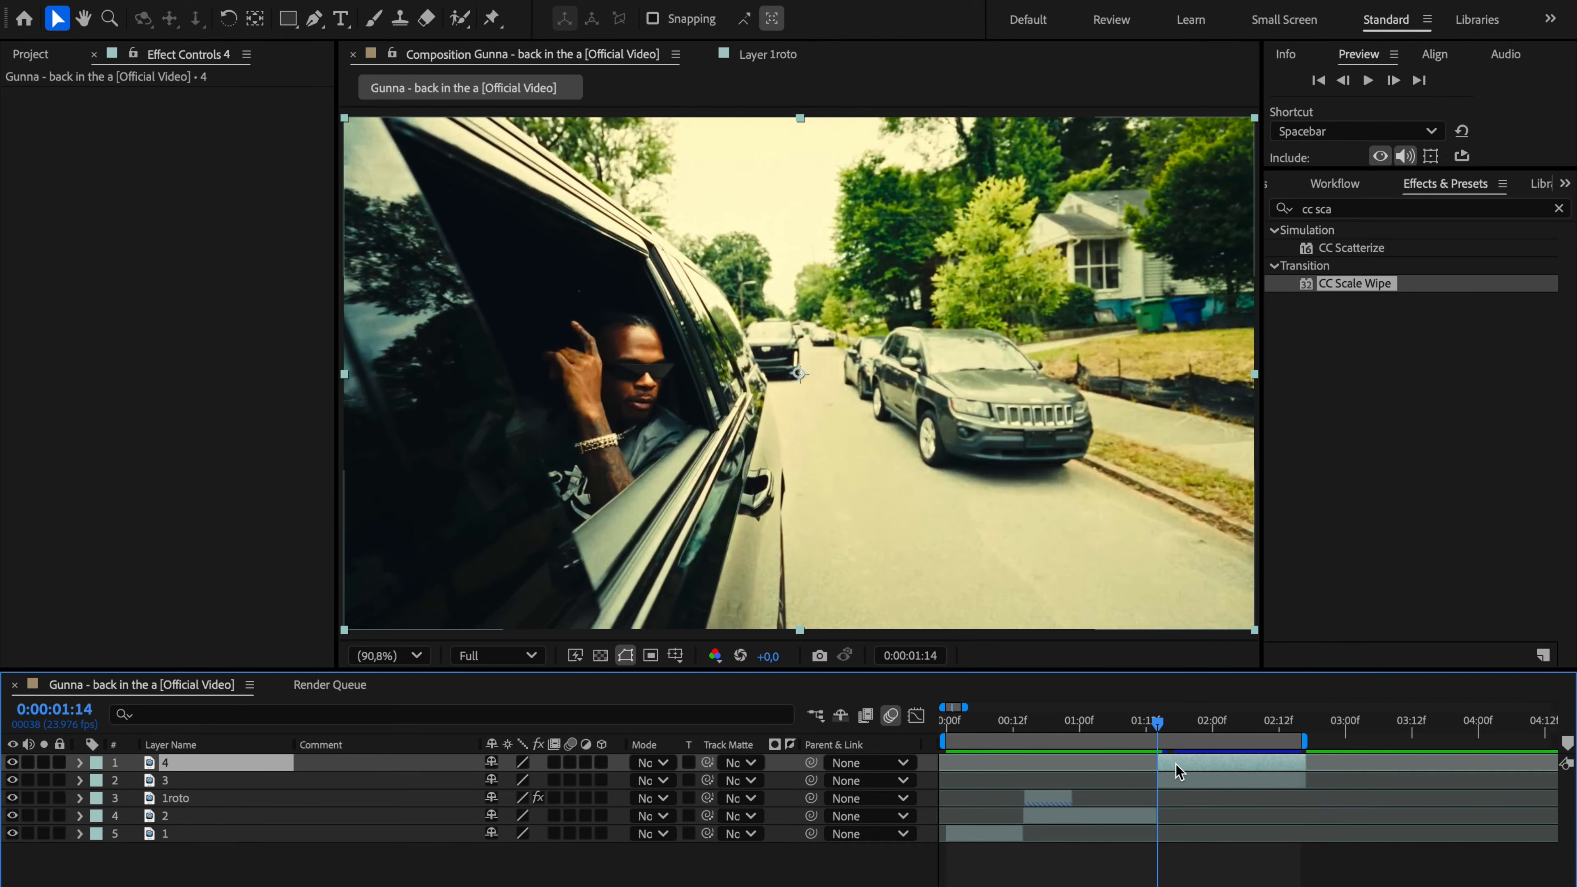
{"action": "right_click", "coordinate": [1177, 767]}
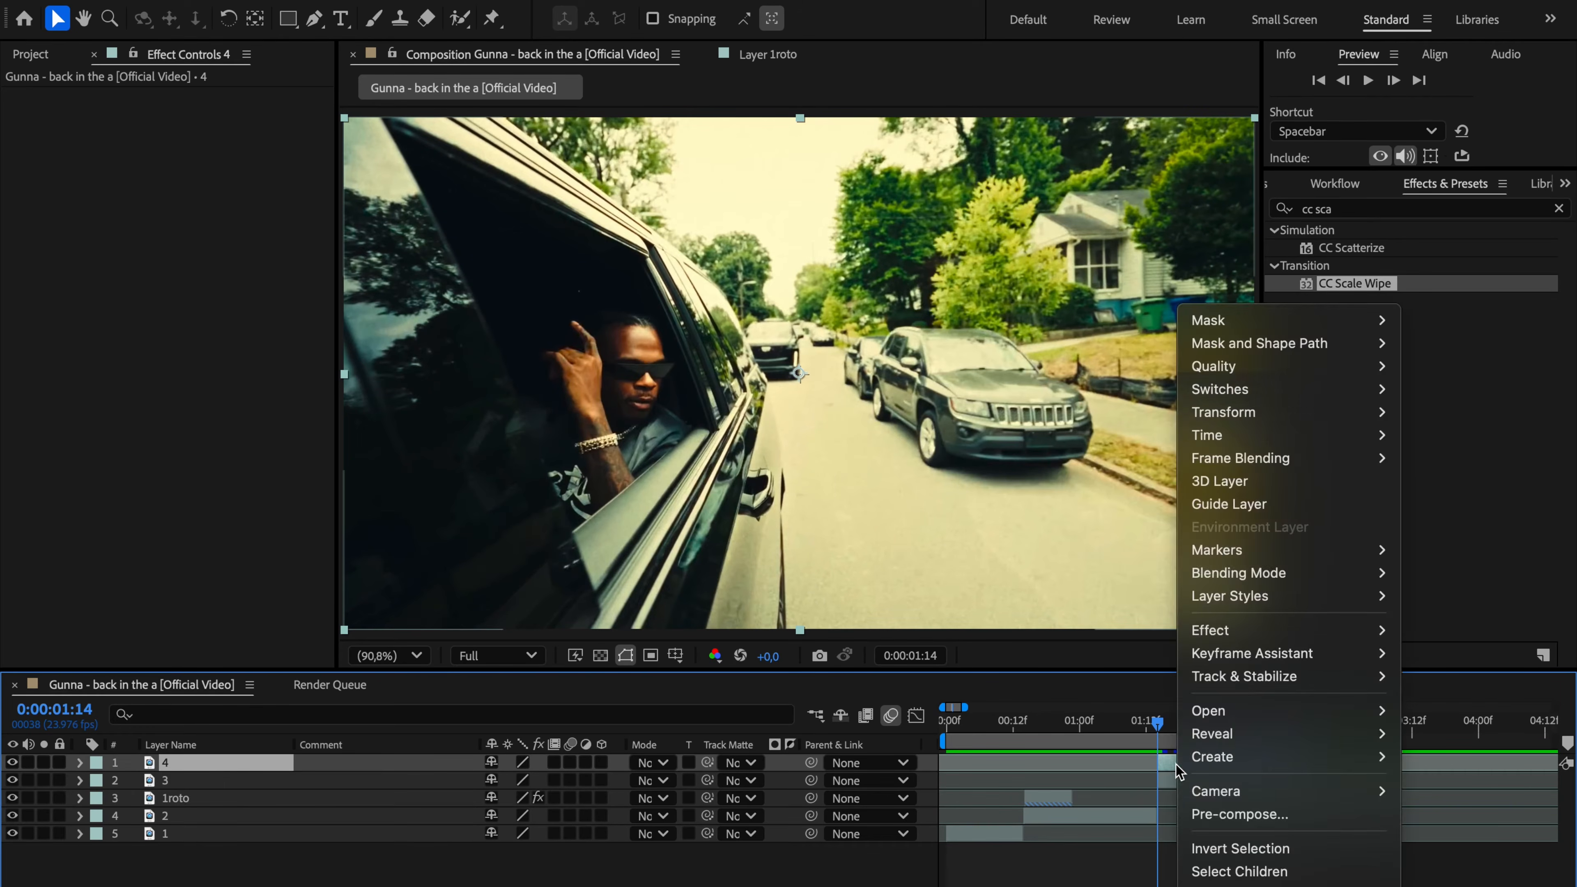
{"action": "mouse_move", "coordinate": [1236, 442]}
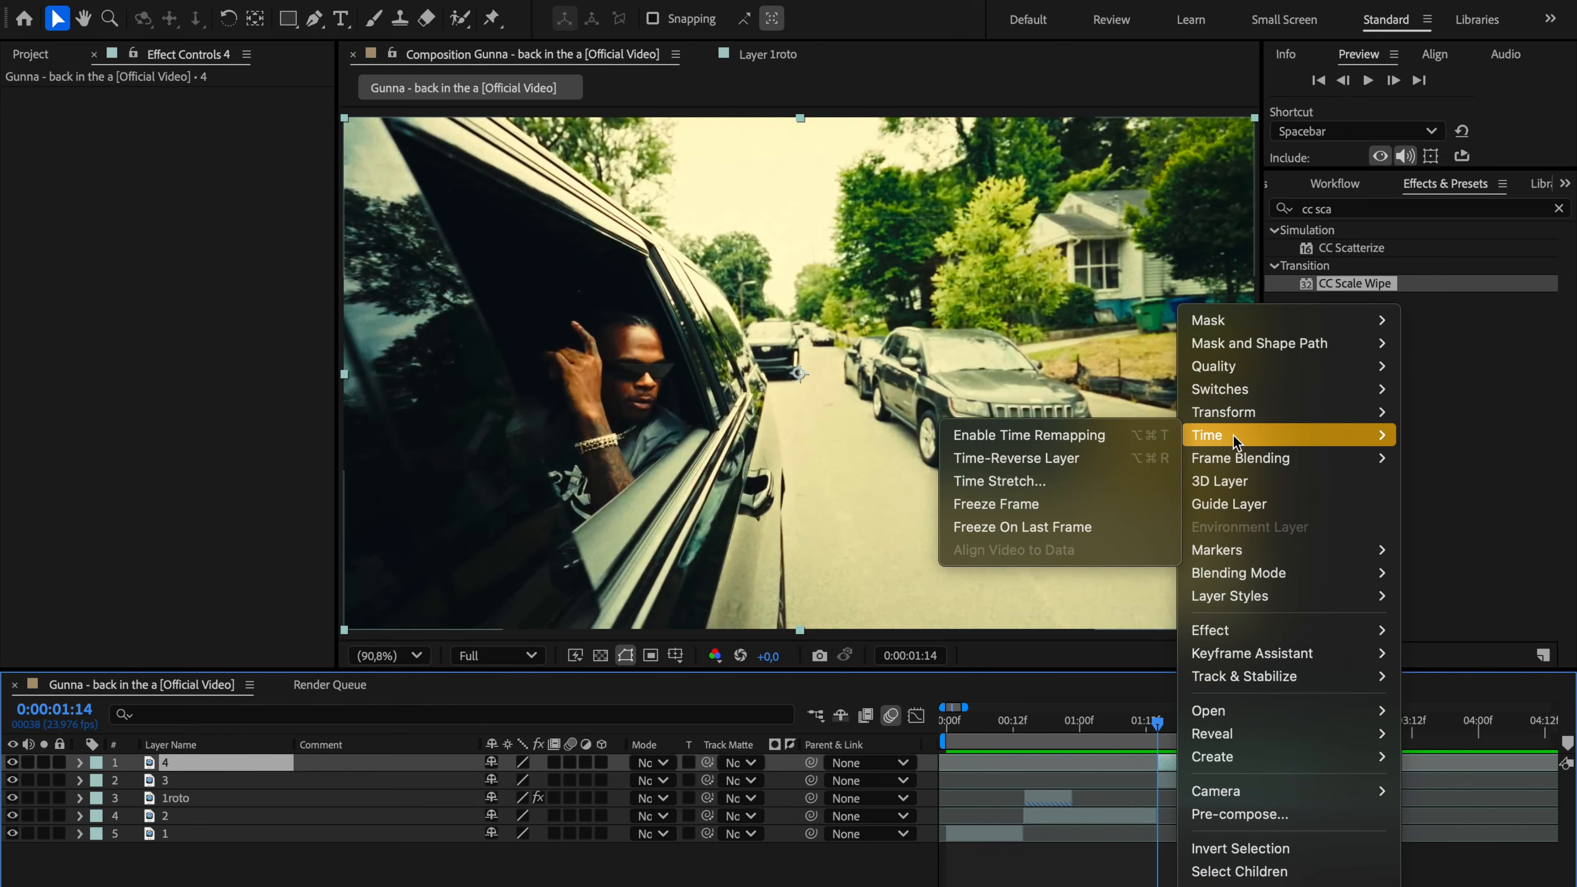
{"action": "left_click", "coordinate": [1100, 504]}
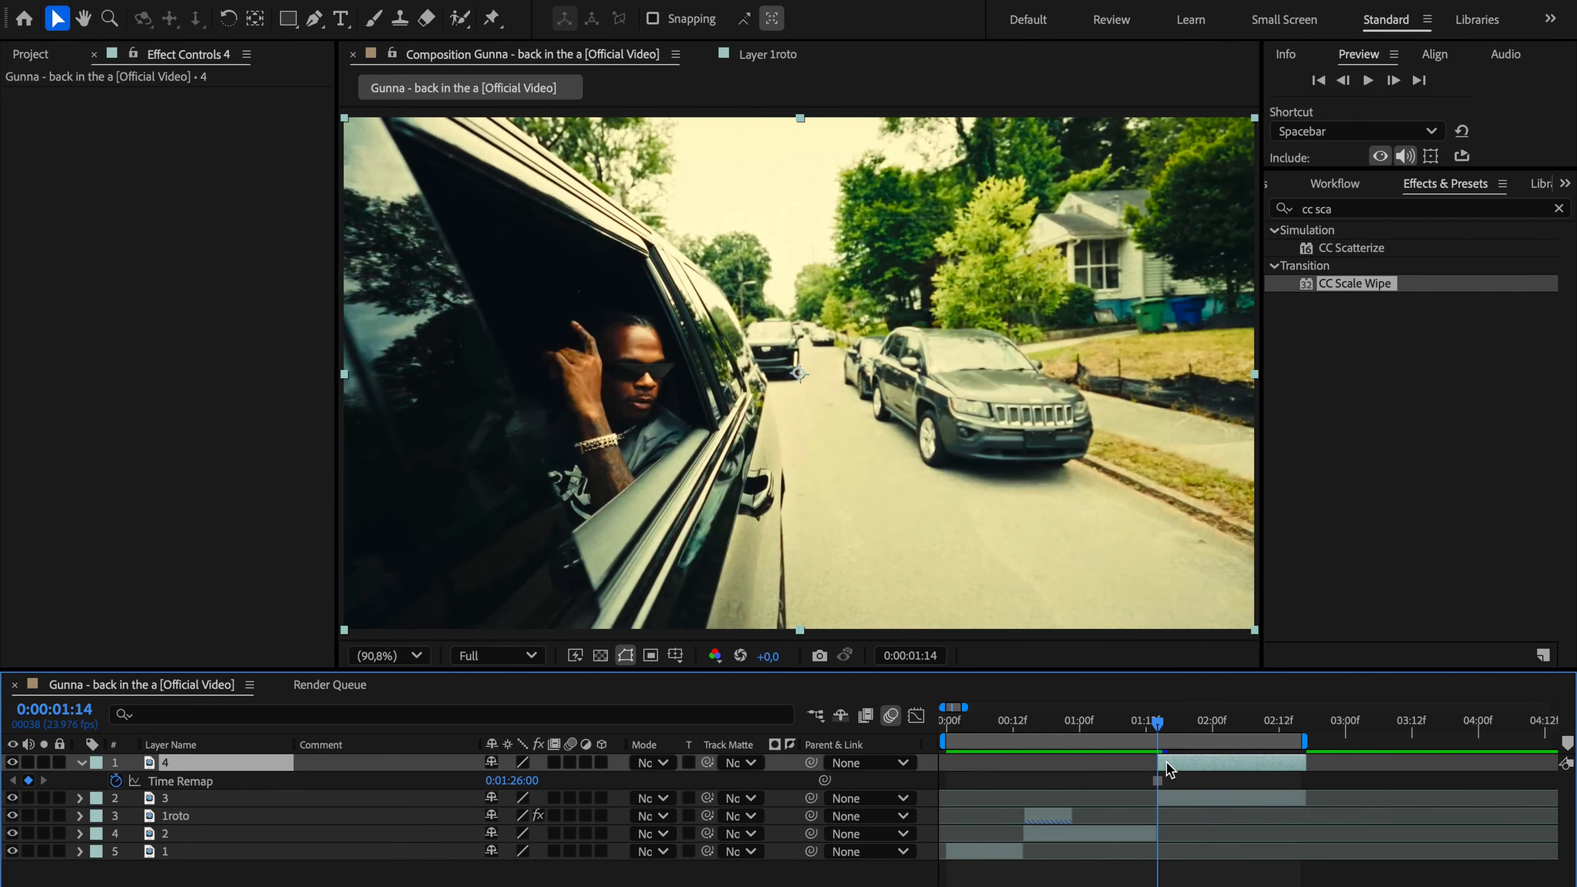
Step: Extend the start of the frozen layer 4 back to 0:00:01:01
{"action": "key", "text": "Page_Up"}
{"action": "key", "text": "Page_Up"}
{"action": "key", "text": "Page_Up"}
{"action": "key", "text": "Page_Up"}
{"action": "key", "text": "Page_Up"}
{"action": "key", "text": "Page_Up"}
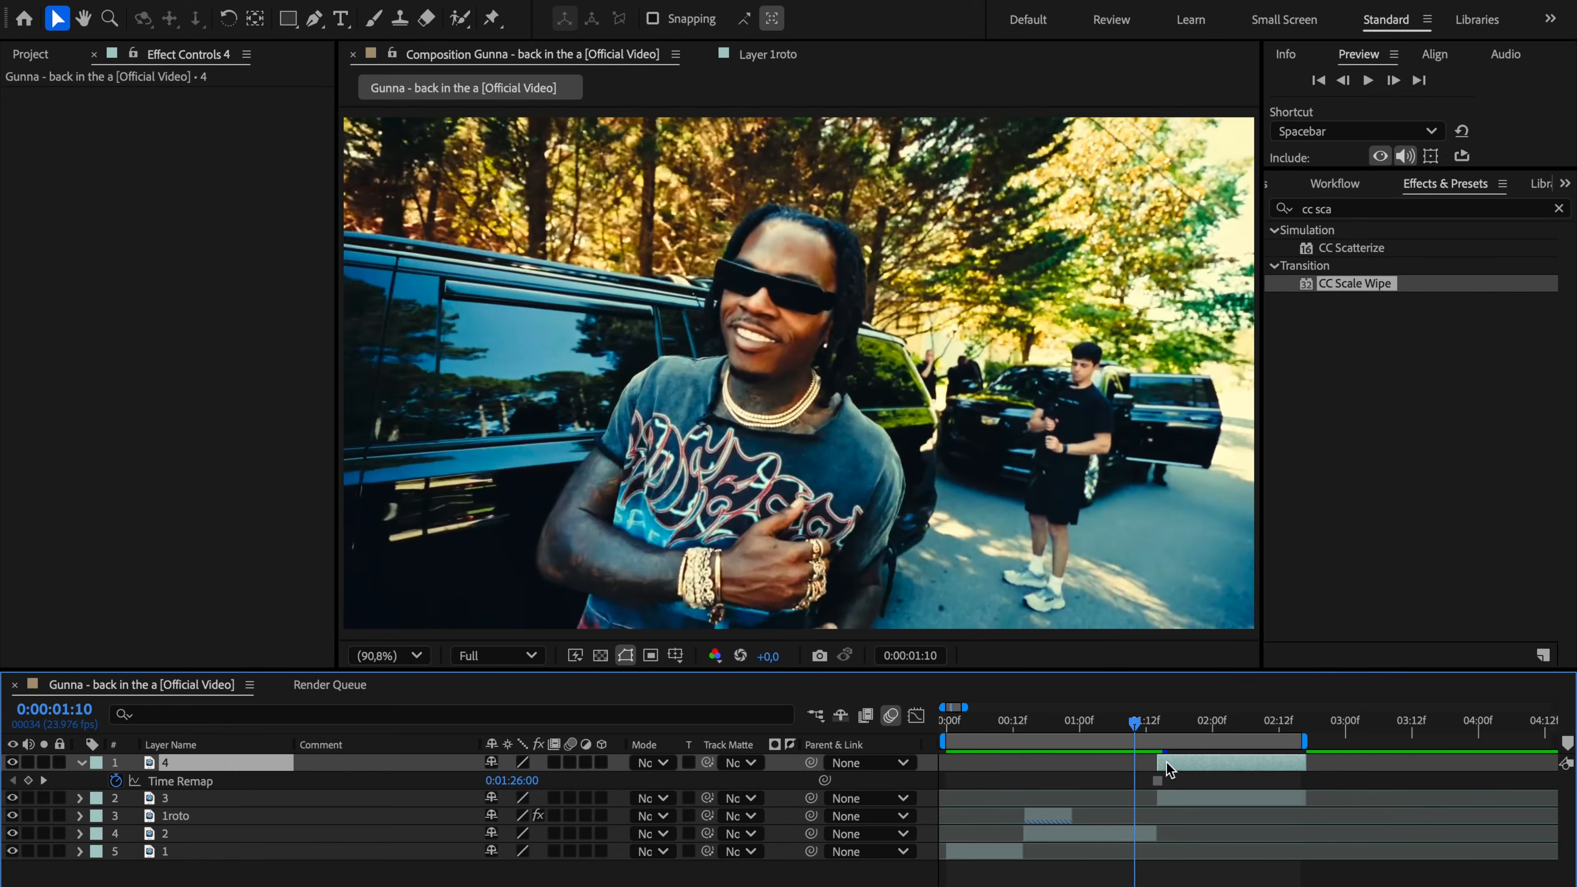
{"action": "key", "text": "Page_Up"}
{"action": "key", "text": "Page_Up"}
{"action": "key", "text": "Page_Up"}
{"action": "key", "text": "Page_Up"}
{"action": "key", "text": "Page_Up"}
{"action": "key", "text": "Page_Up"}
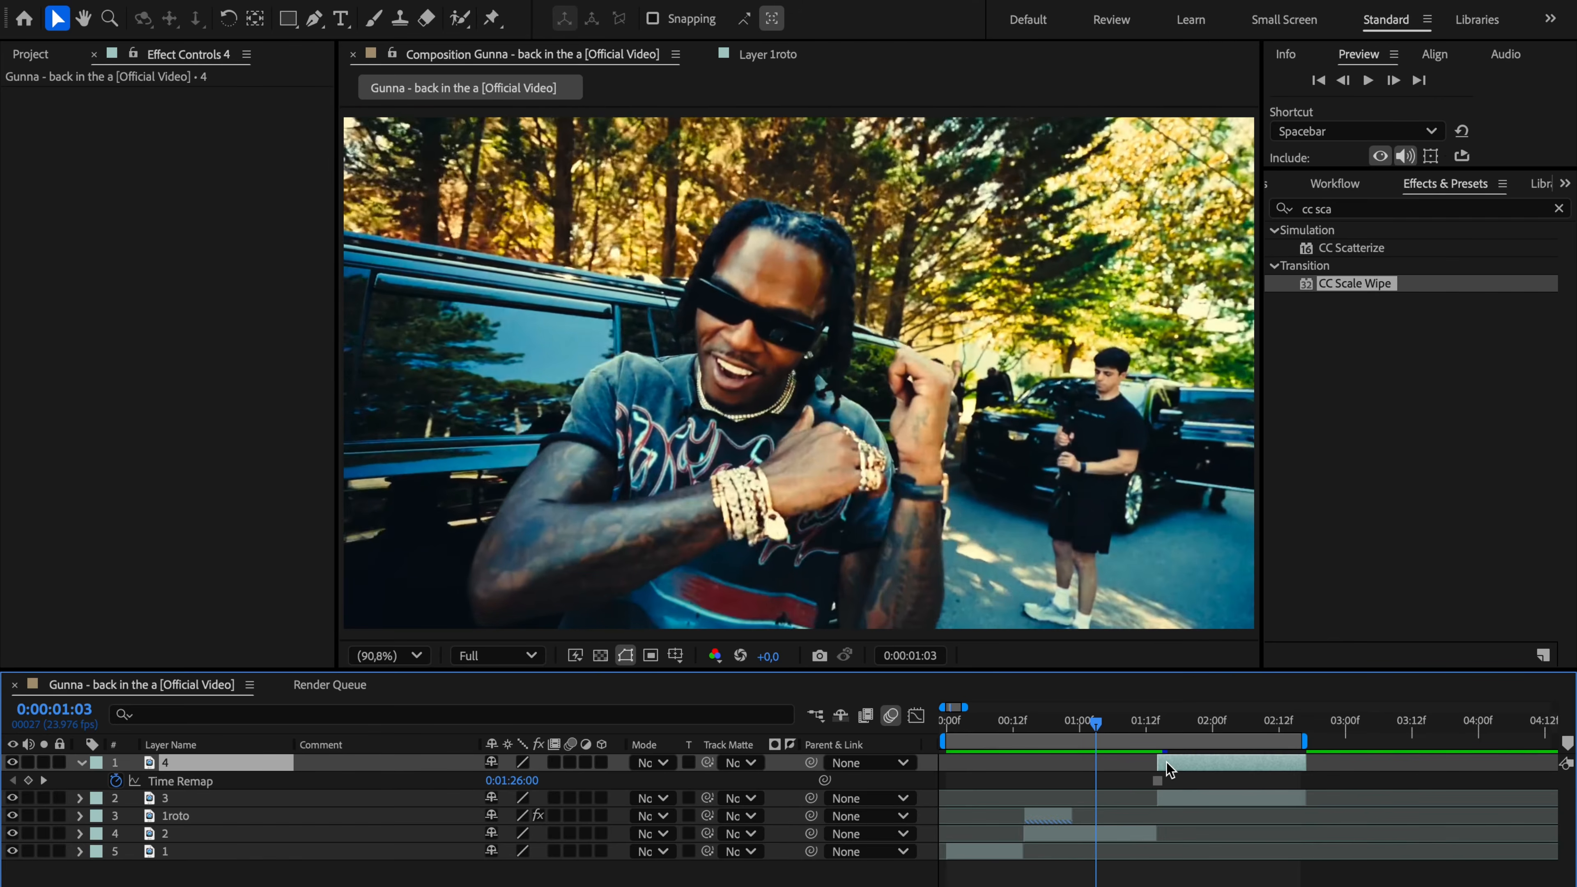
{"action": "key", "text": "Page_Up"}
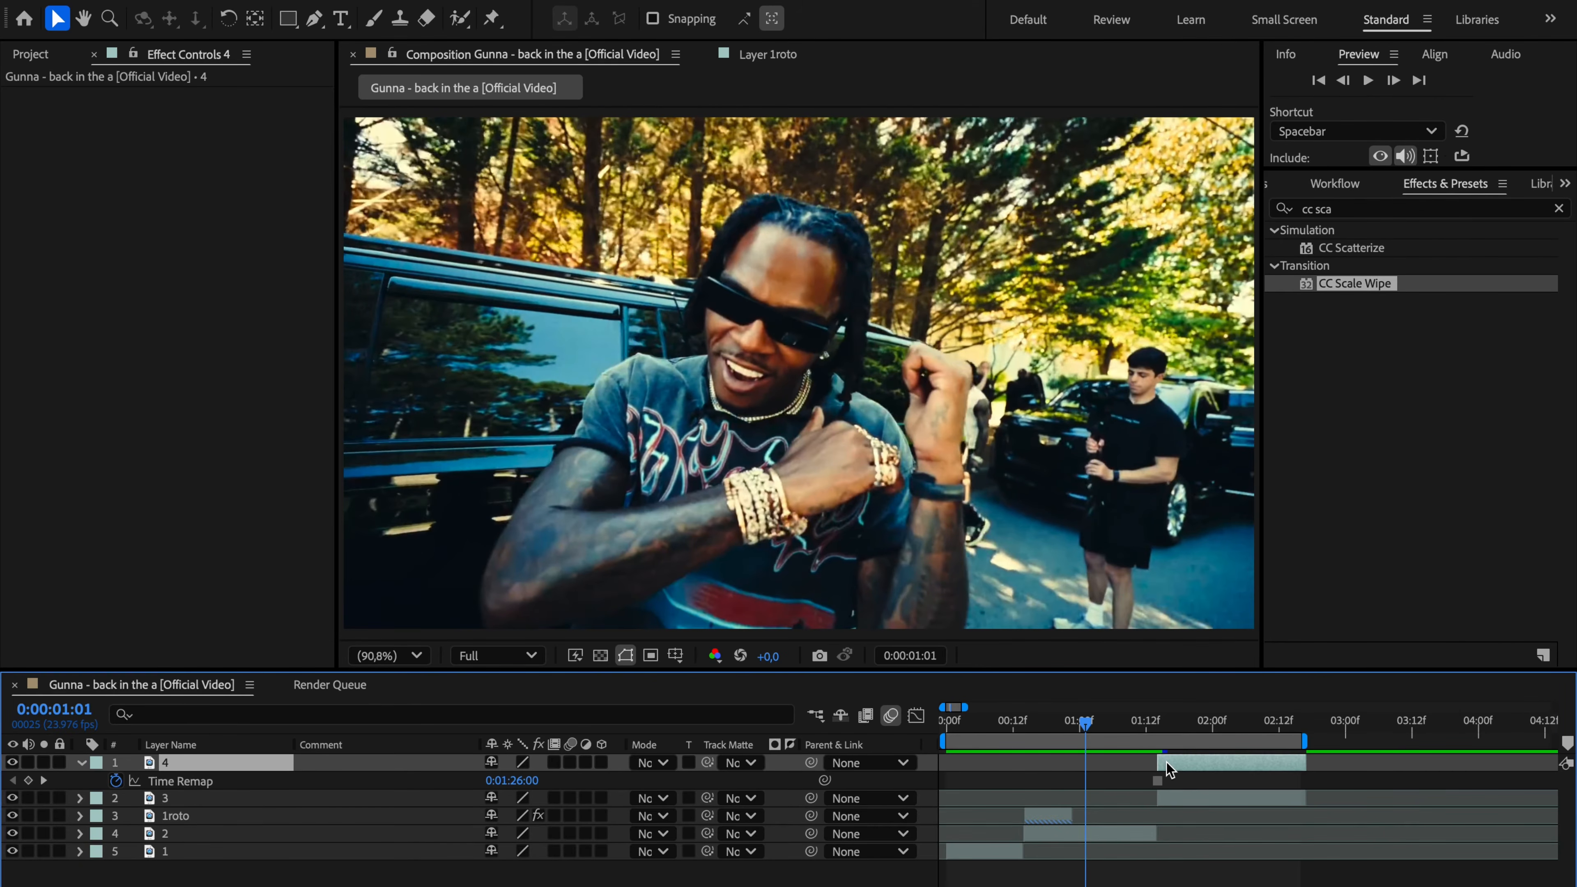
{"action": "left_click_drag", "start_coordinate": [1158, 762], "coordinate": [1090, 778]}
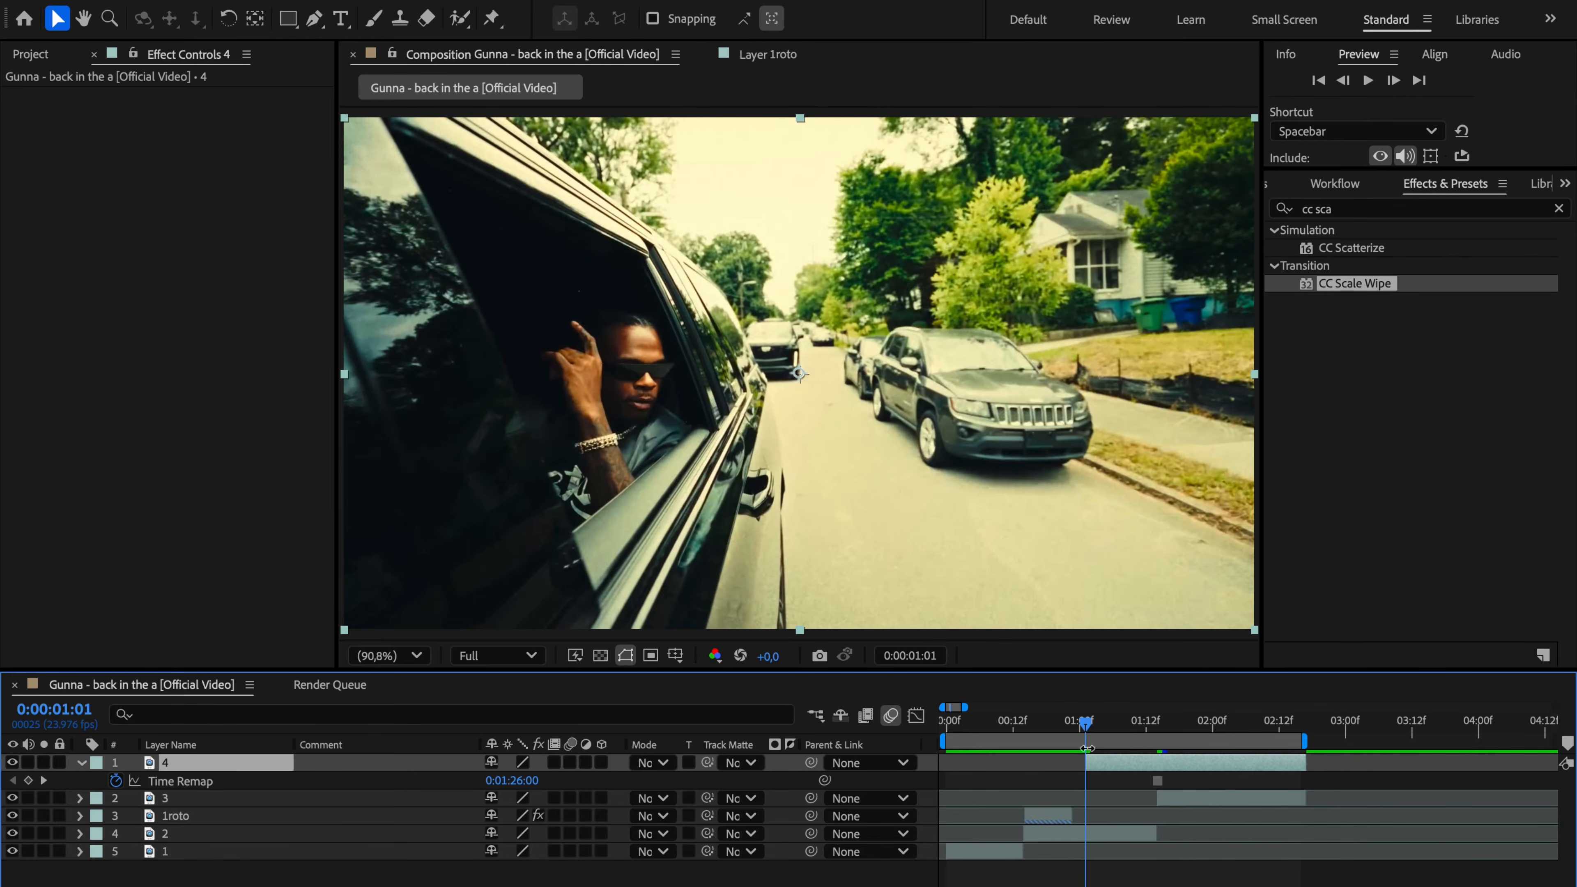
Step: Split layer 4 at 0:00:01:14, delete the part after the cut and return to the remaining clip's start
{"action": "left_click_drag", "start_coordinate": [1086, 723], "coordinate": [1158, 723]}
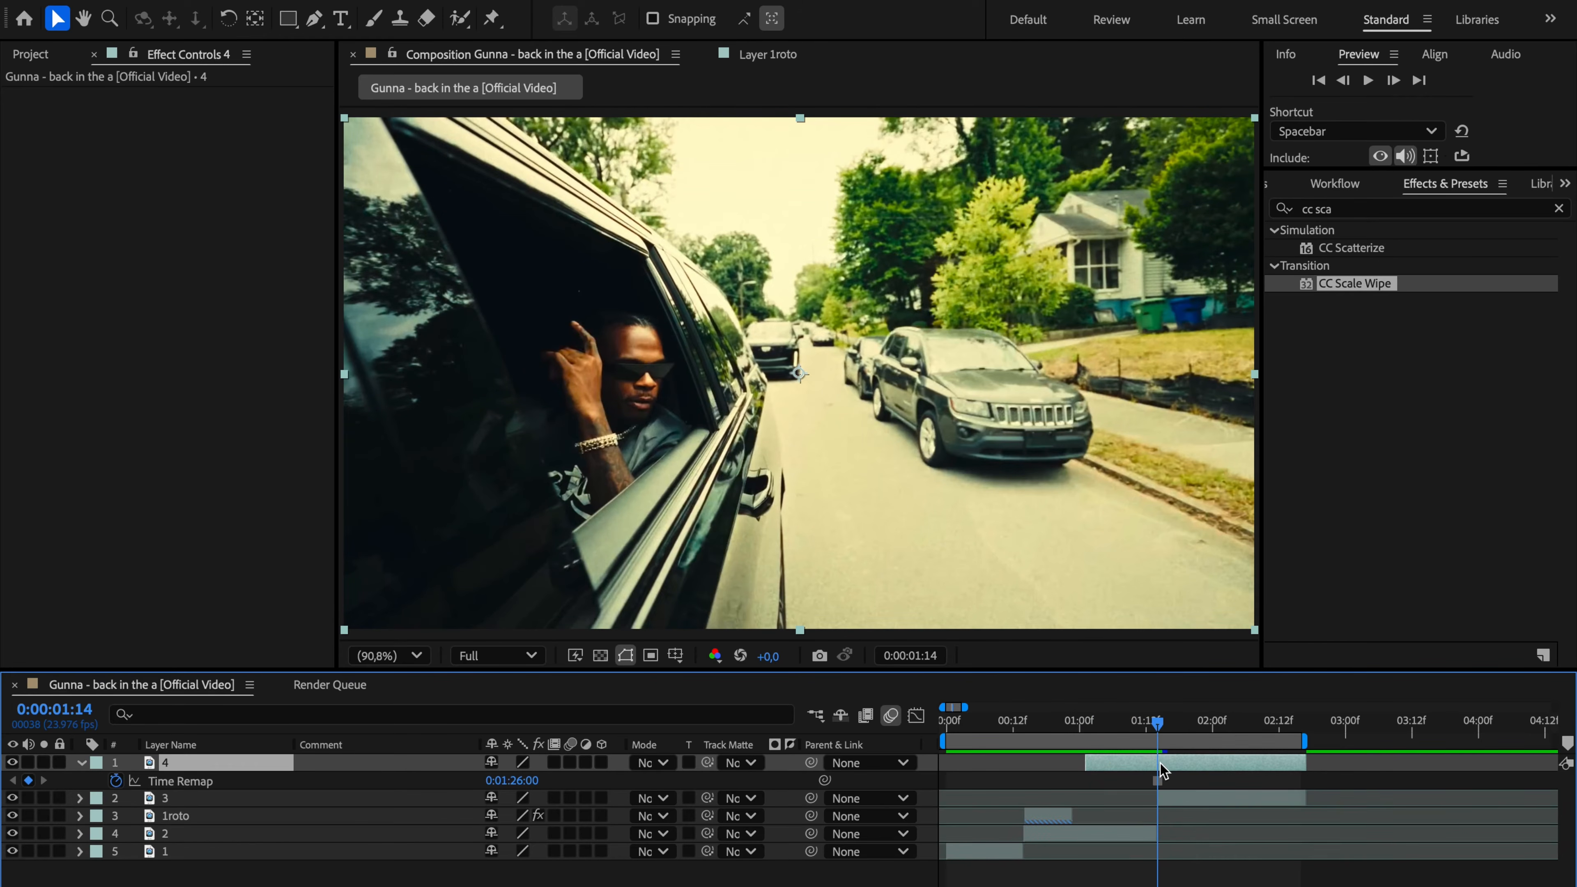
{"action": "key", "text": "ctrl+shift+d"}
{"action": "key", "text": "Delete"}
{"action": "left_click", "coordinate": [1104, 764]}
{"action": "key", "text": "i"}
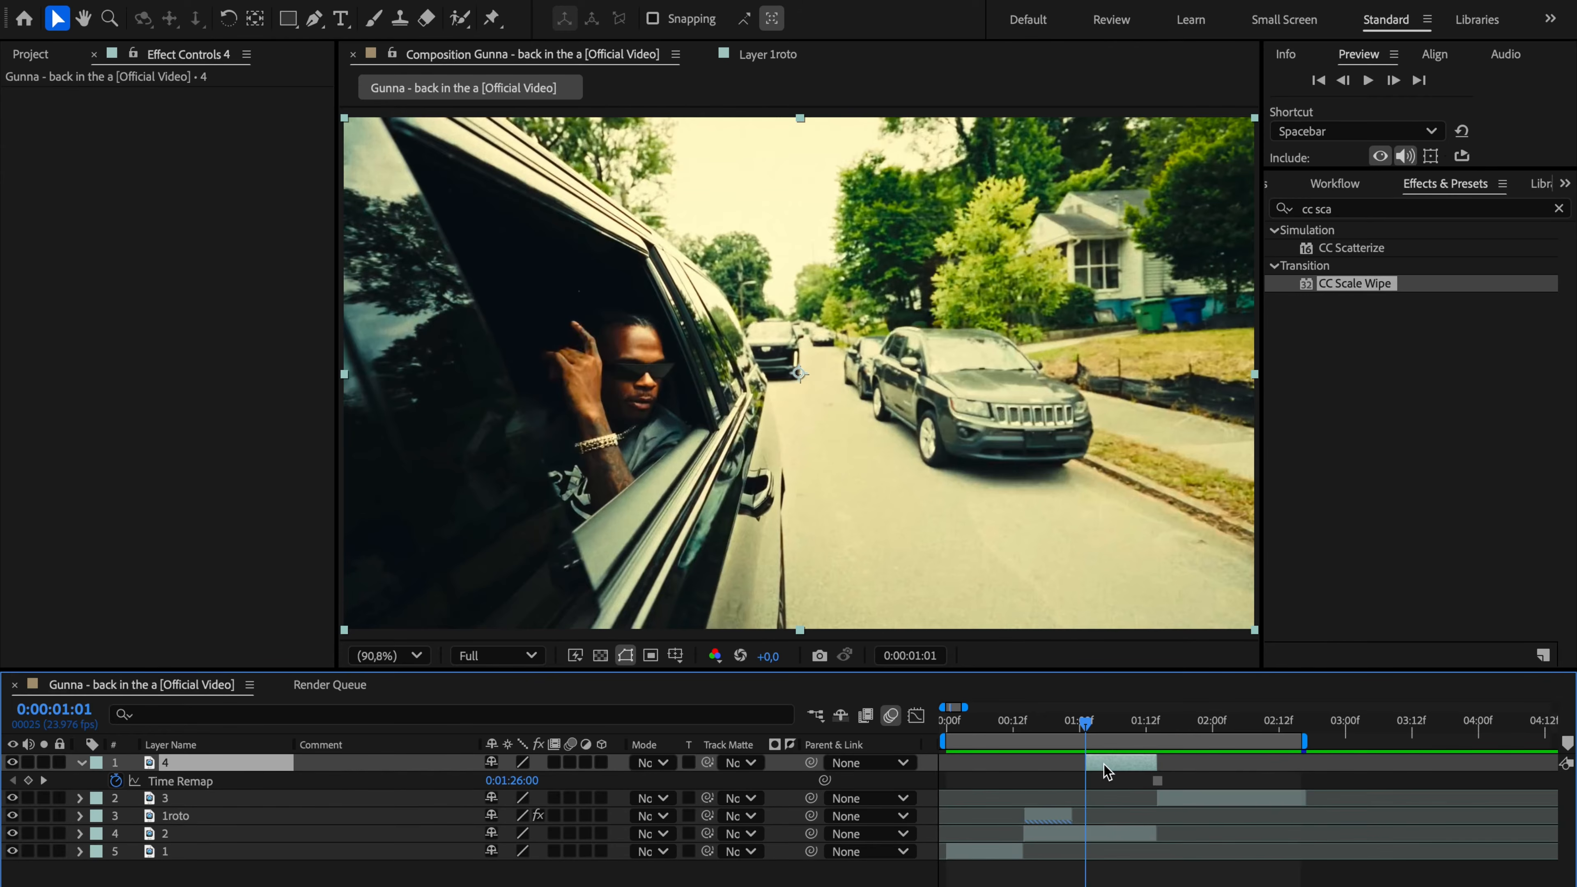
Step: Draw a Pen tool mask around the open car window with the man in layer 4, and return to the composition view
{"action": "double_click", "coordinate": [1104, 765]}
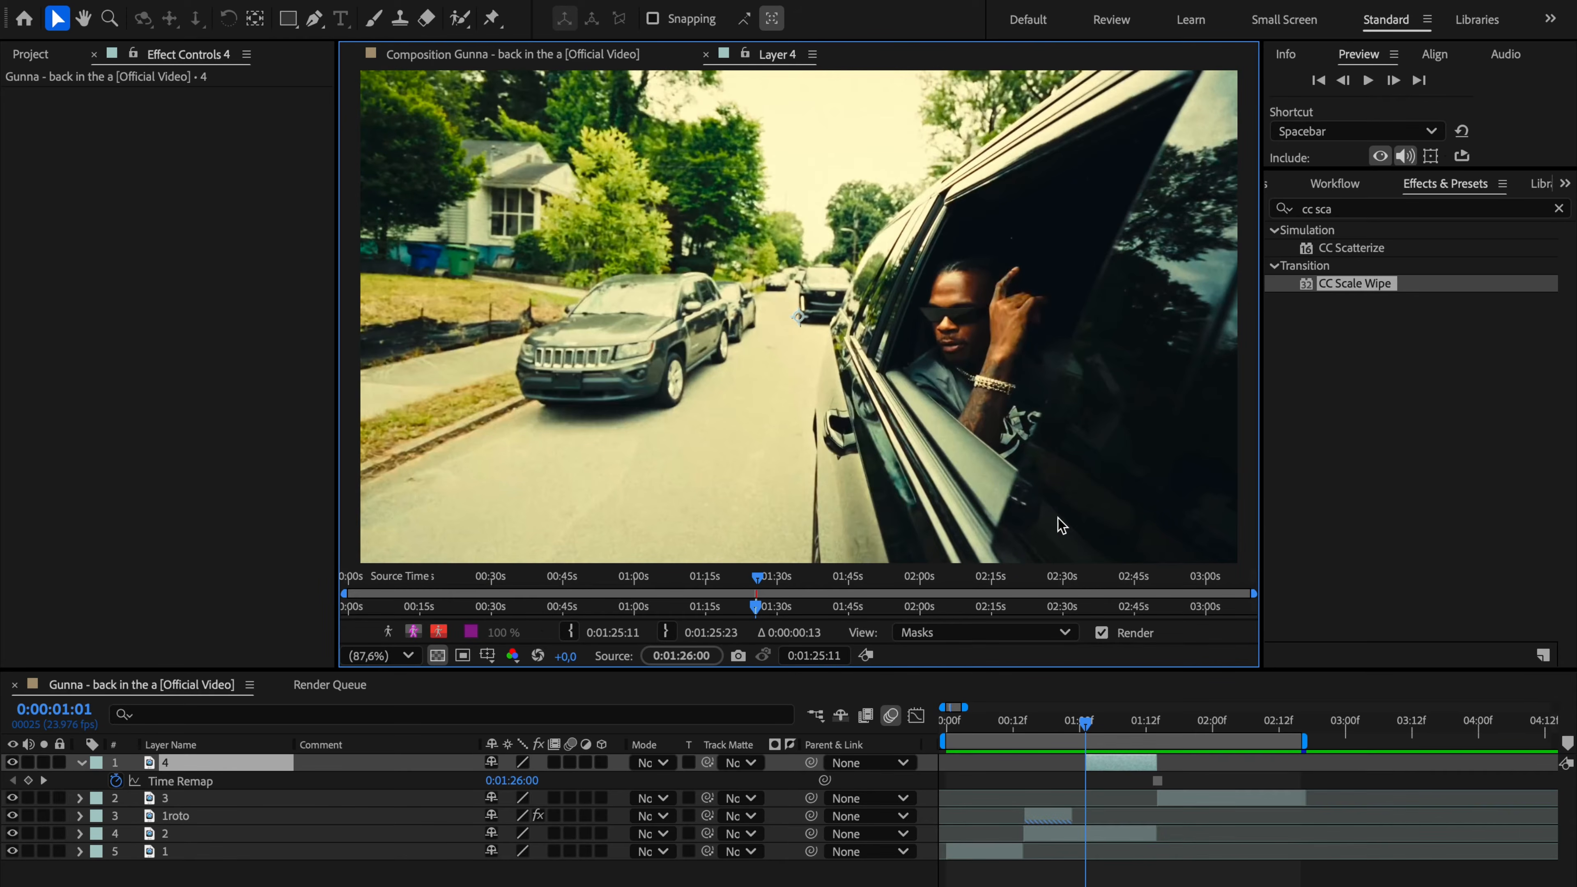
{"action": "left_click", "coordinate": [316, 20]}
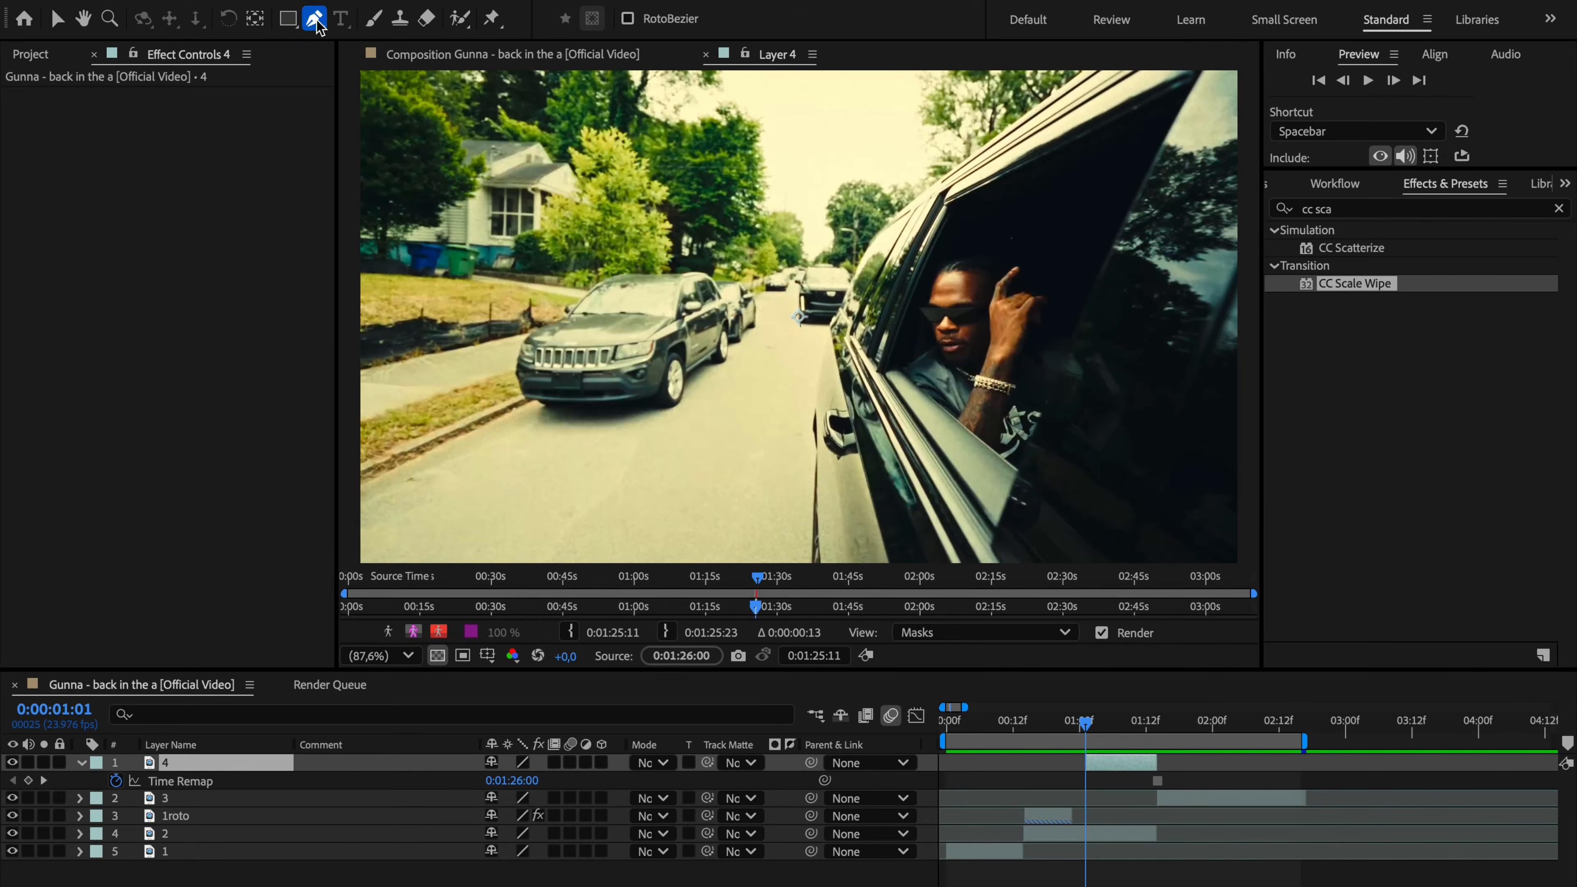
{"action": "left_click", "coordinate": [890, 367]}
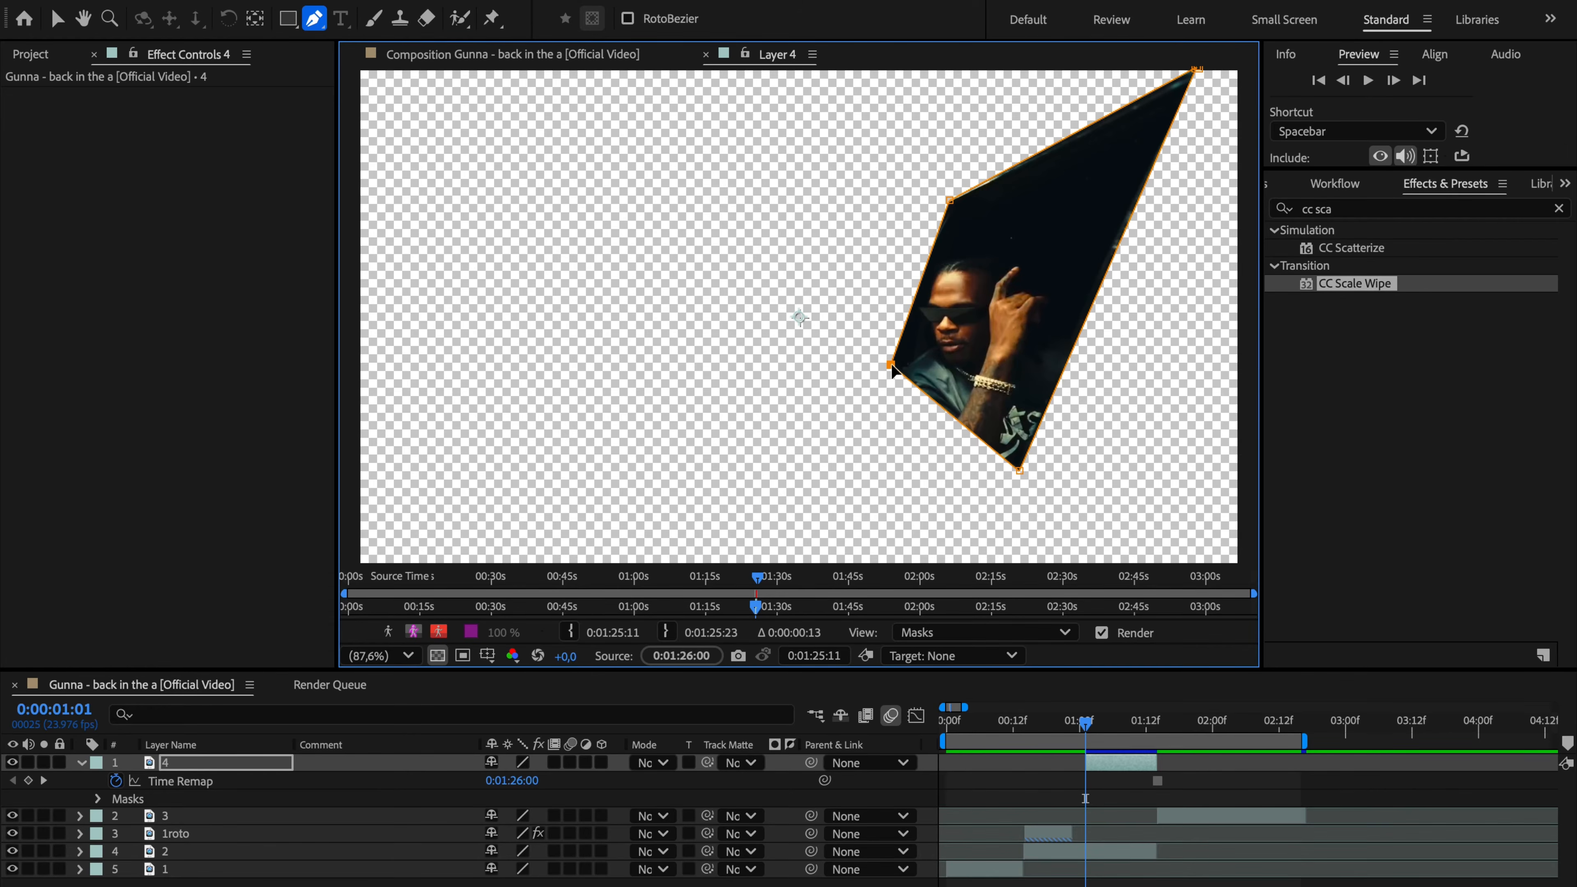
{"action": "left_click", "coordinate": [610, 56]}
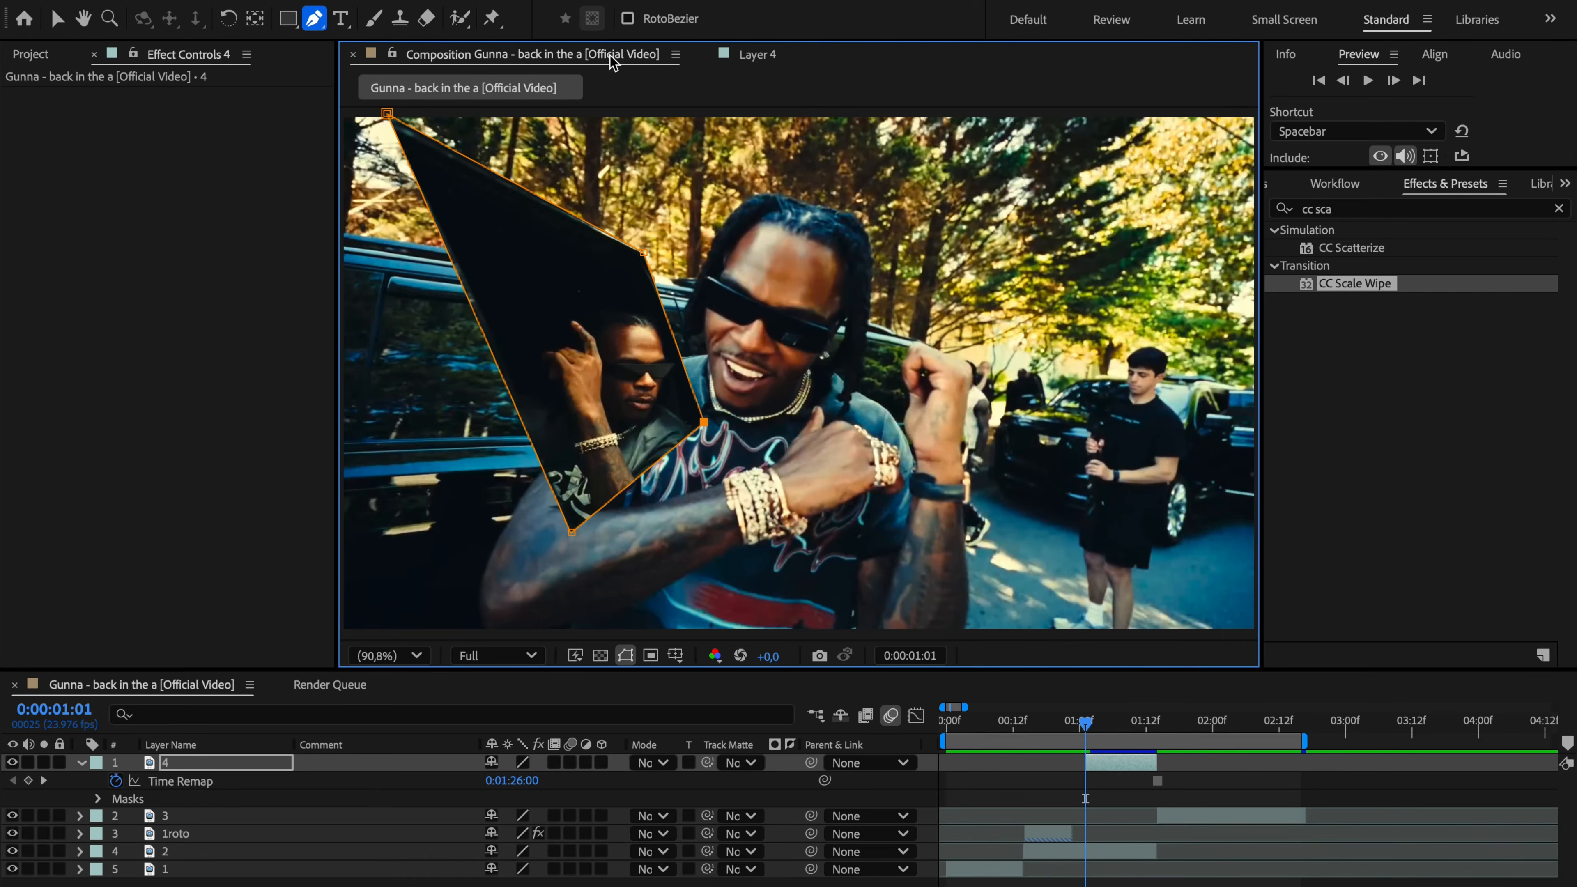
Step: Switch to the Selection tool and duplicate the masked layer 4
{"action": "key", "text": "v"}
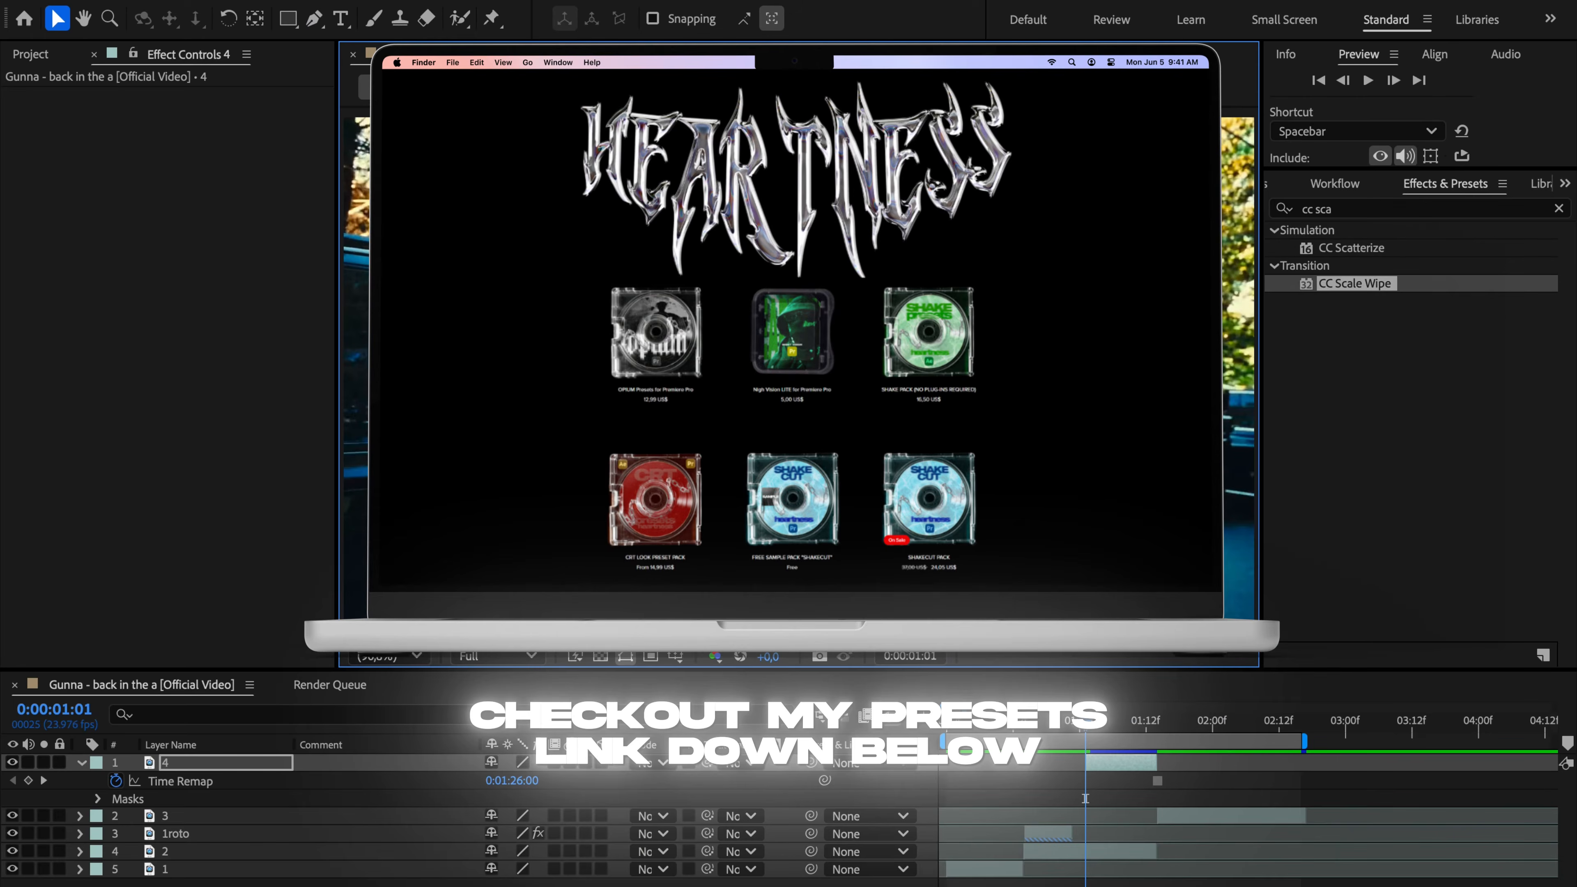
{"action": "key", "text": "ctrl+d"}
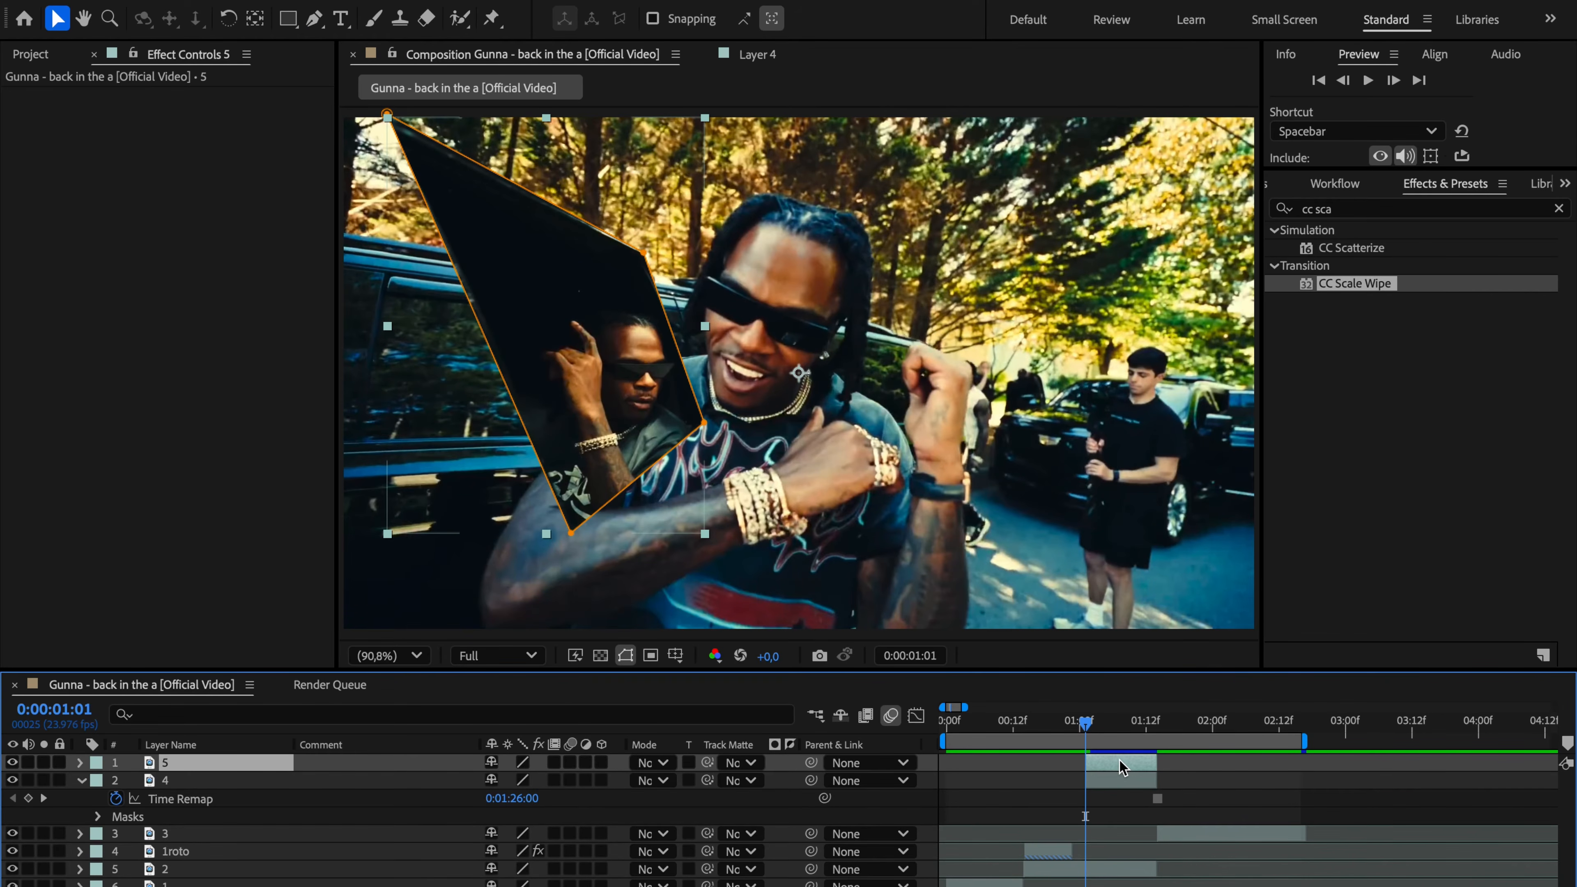
Step: Turn off the visibility of the masked layer 4
{"action": "left_click", "coordinate": [1110, 783]}
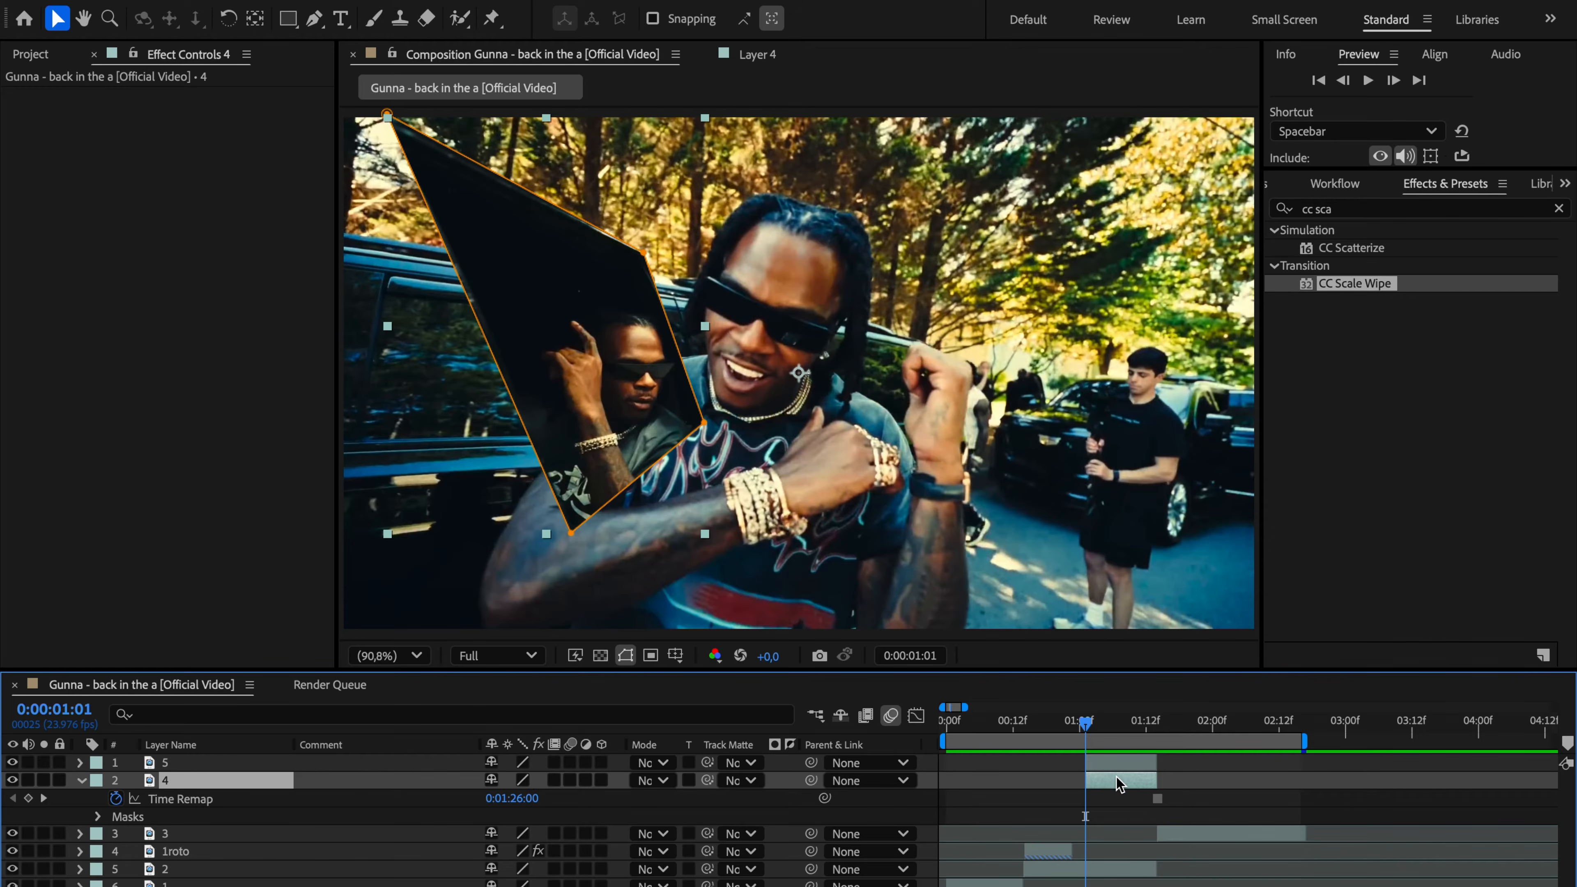
{"action": "left_click", "coordinate": [12, 781]}
{"action": "left_click", "coordinate": [12, 780]}
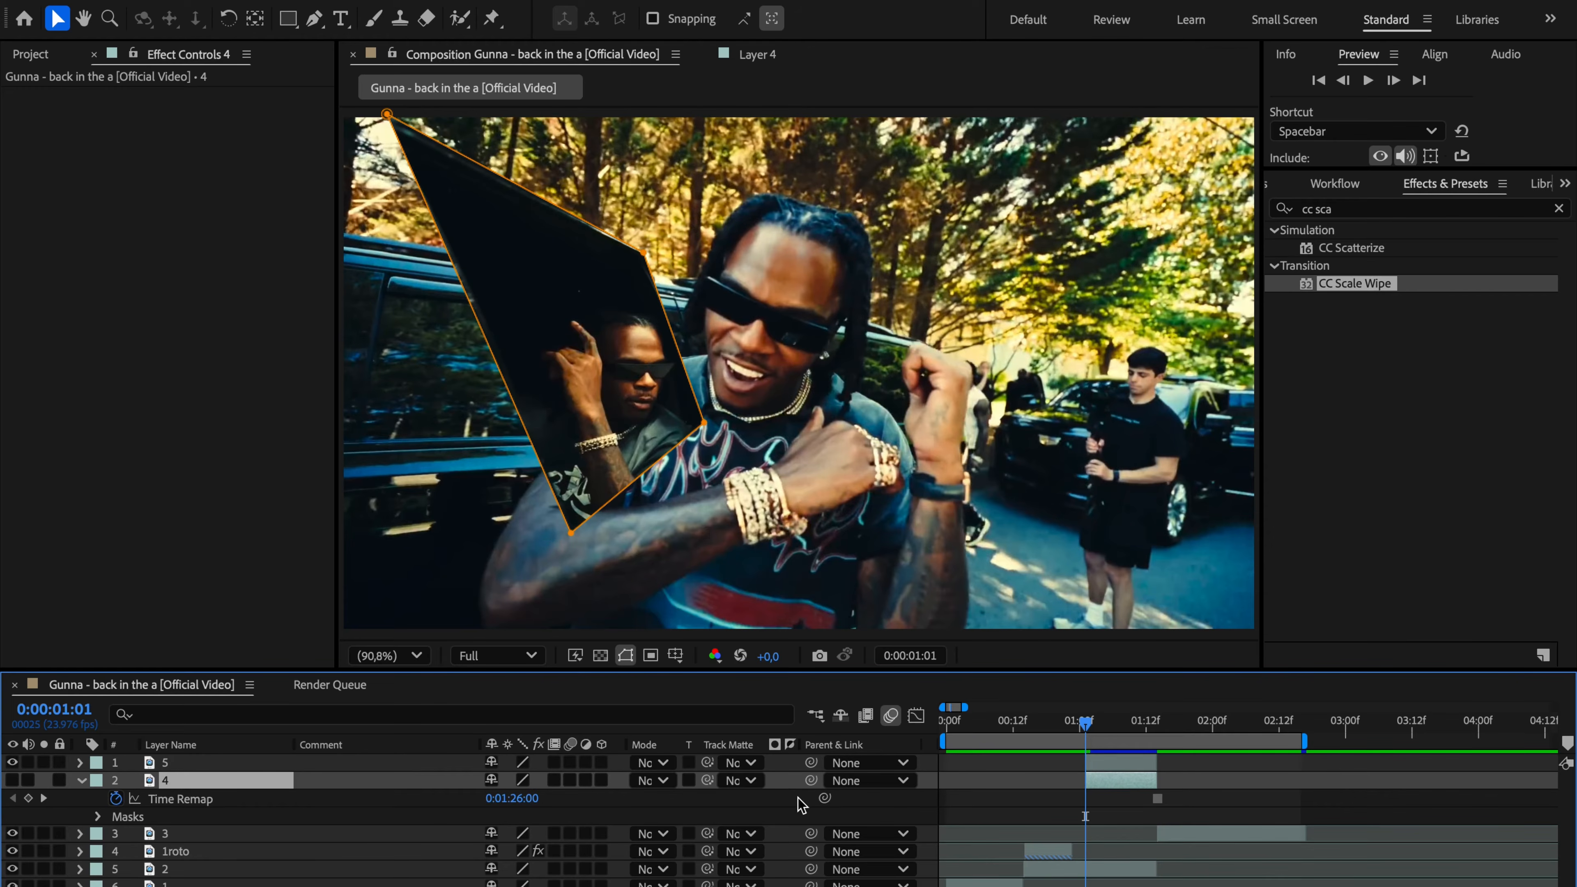
Step: Invert Mask 1 on layer 5 so the car window becomes a cutout, and collapse the layer
{"action": "left_click", "coordinate": [1110, 765]}
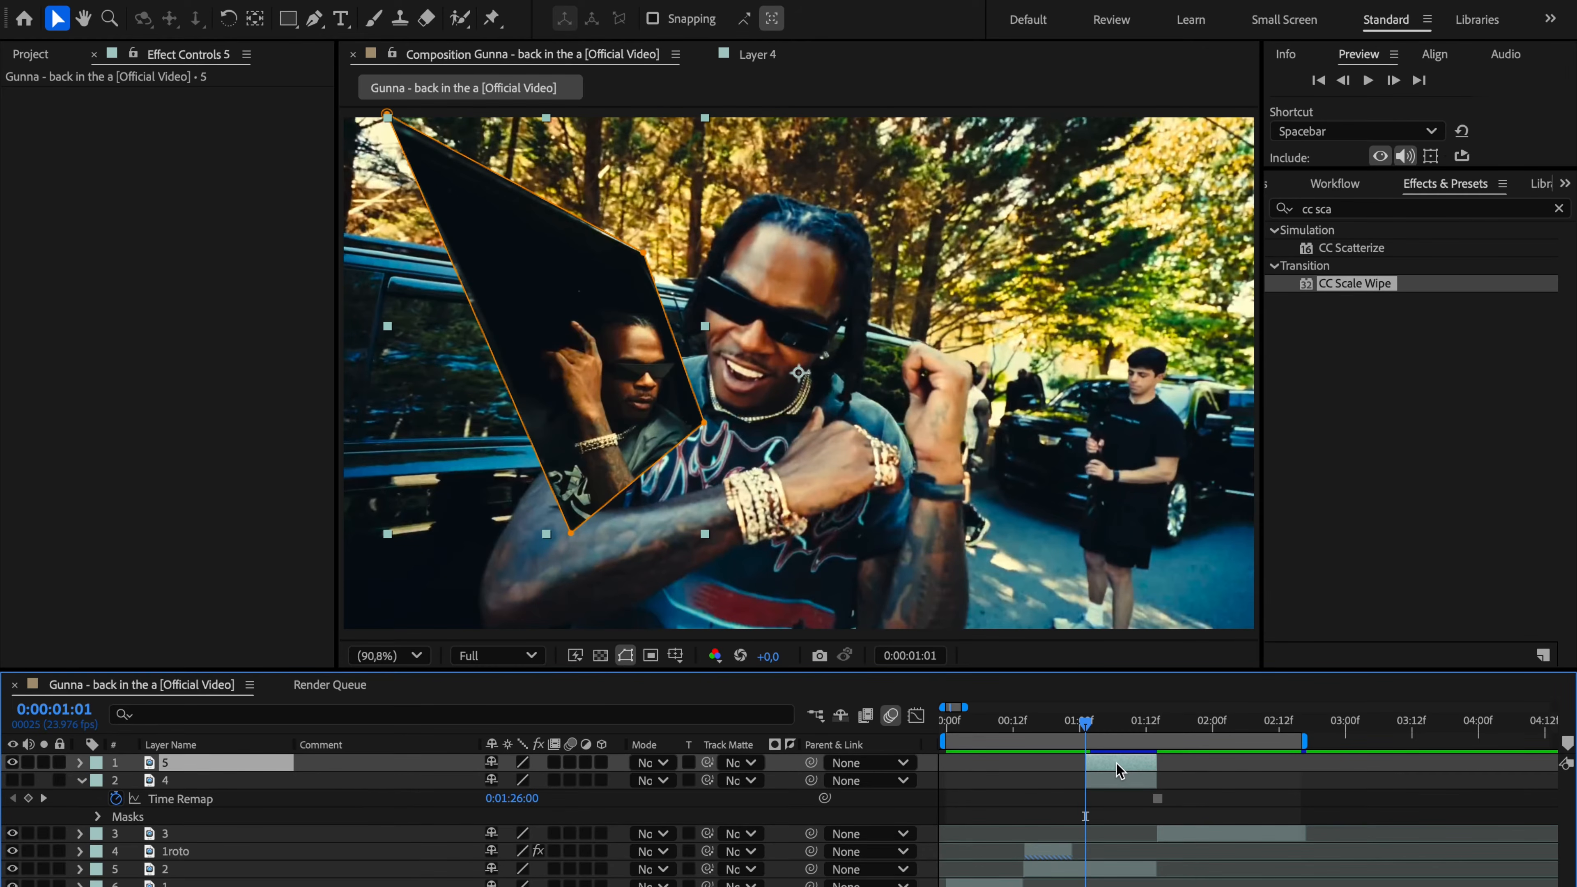
{"action": "key", "text": "m"}
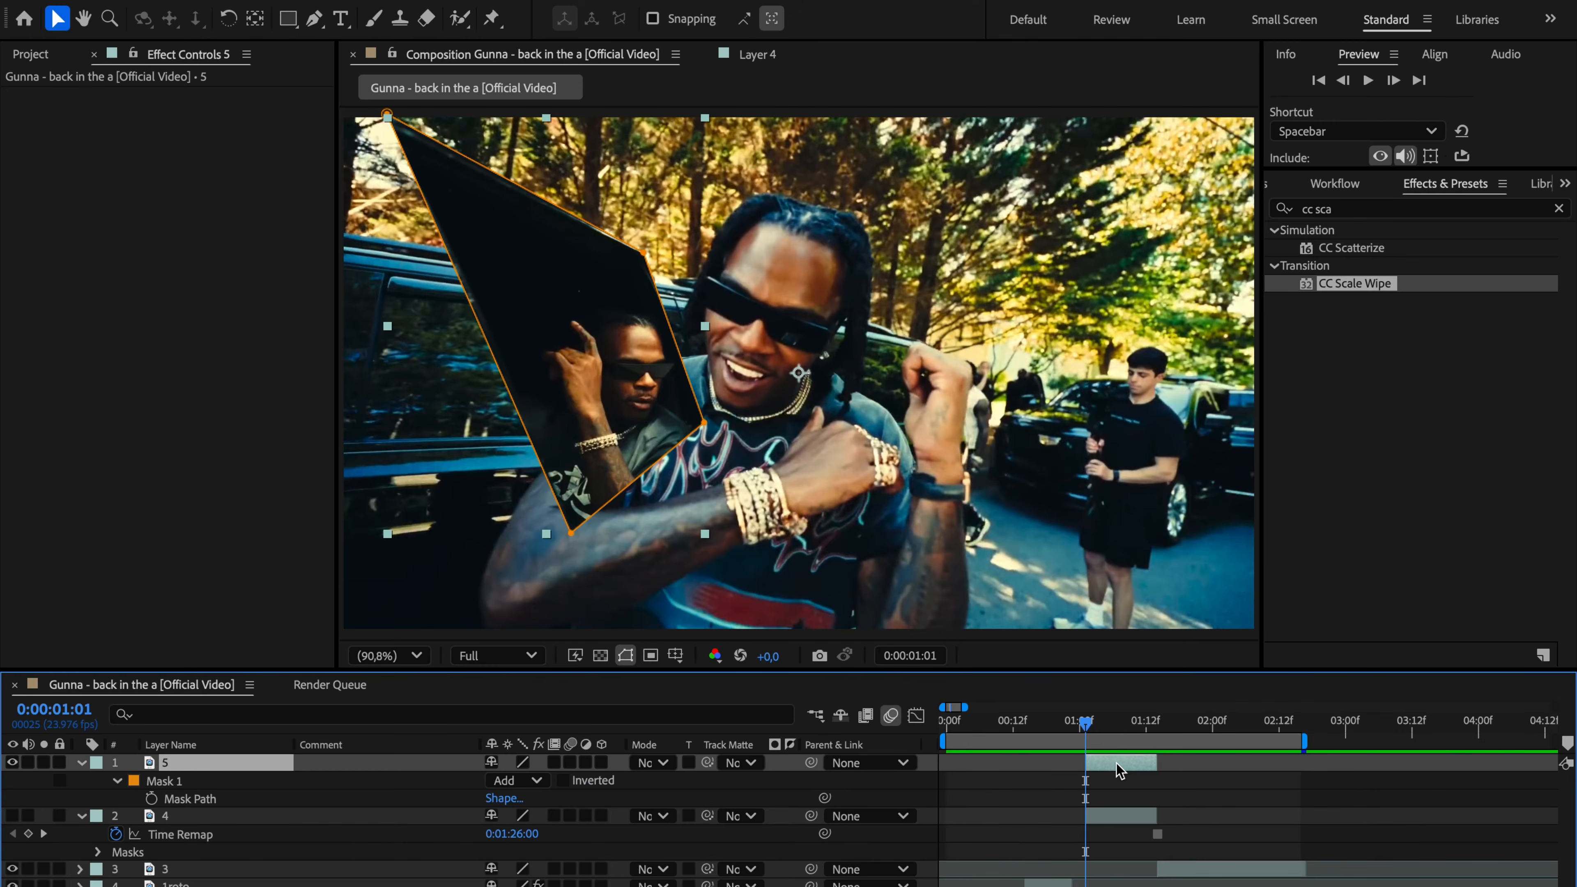
{"action": "left_click", "coordinate": [563, 780]}
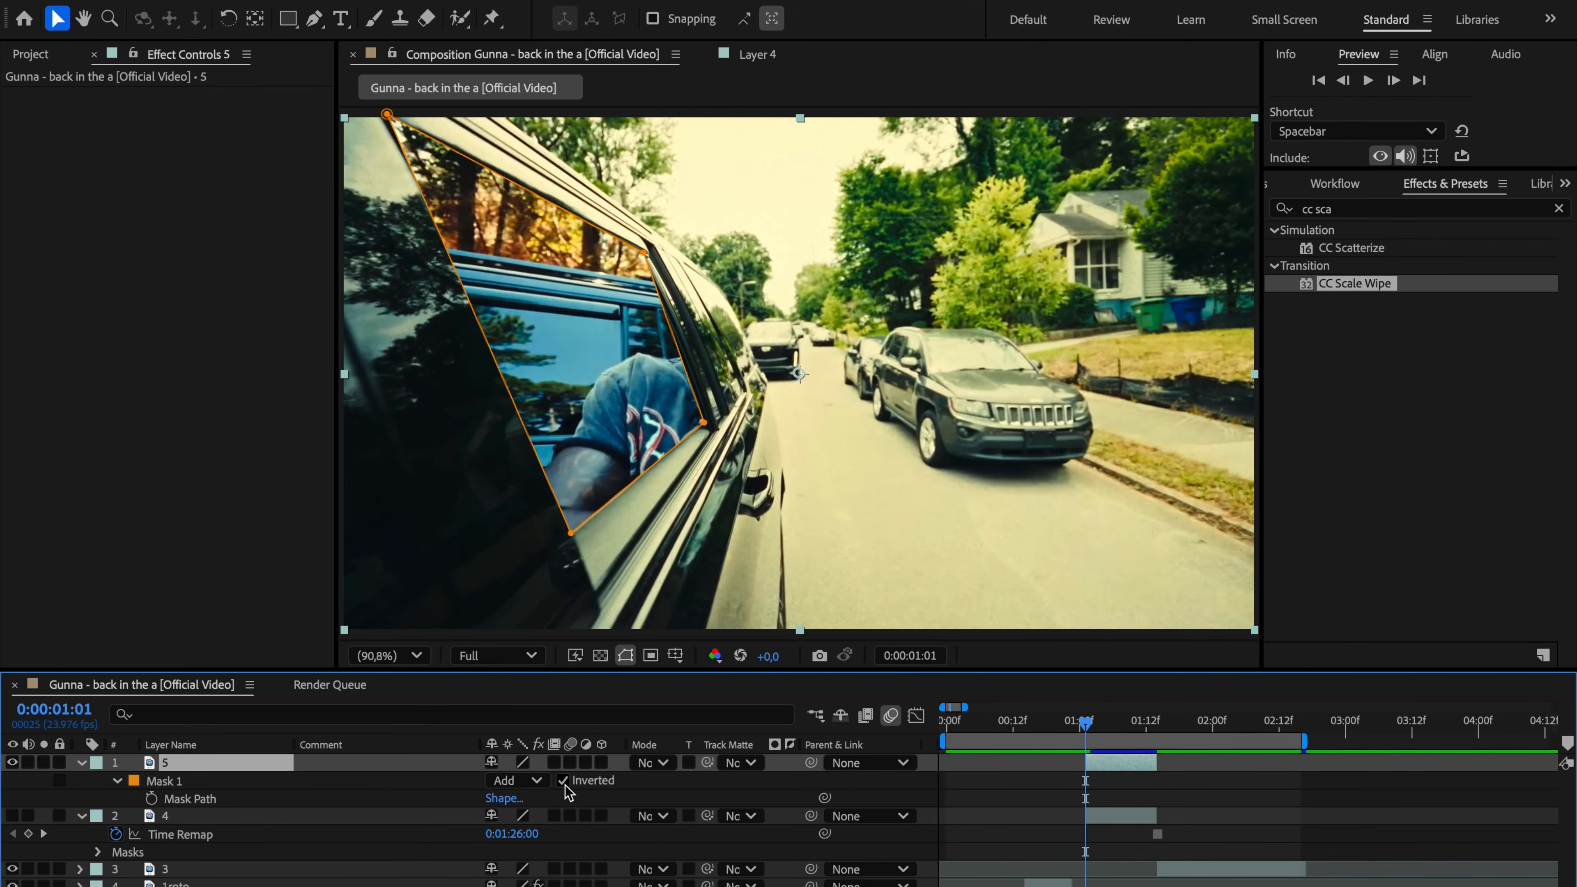
{"action": "left_click", "coordinate": [81, 763]}
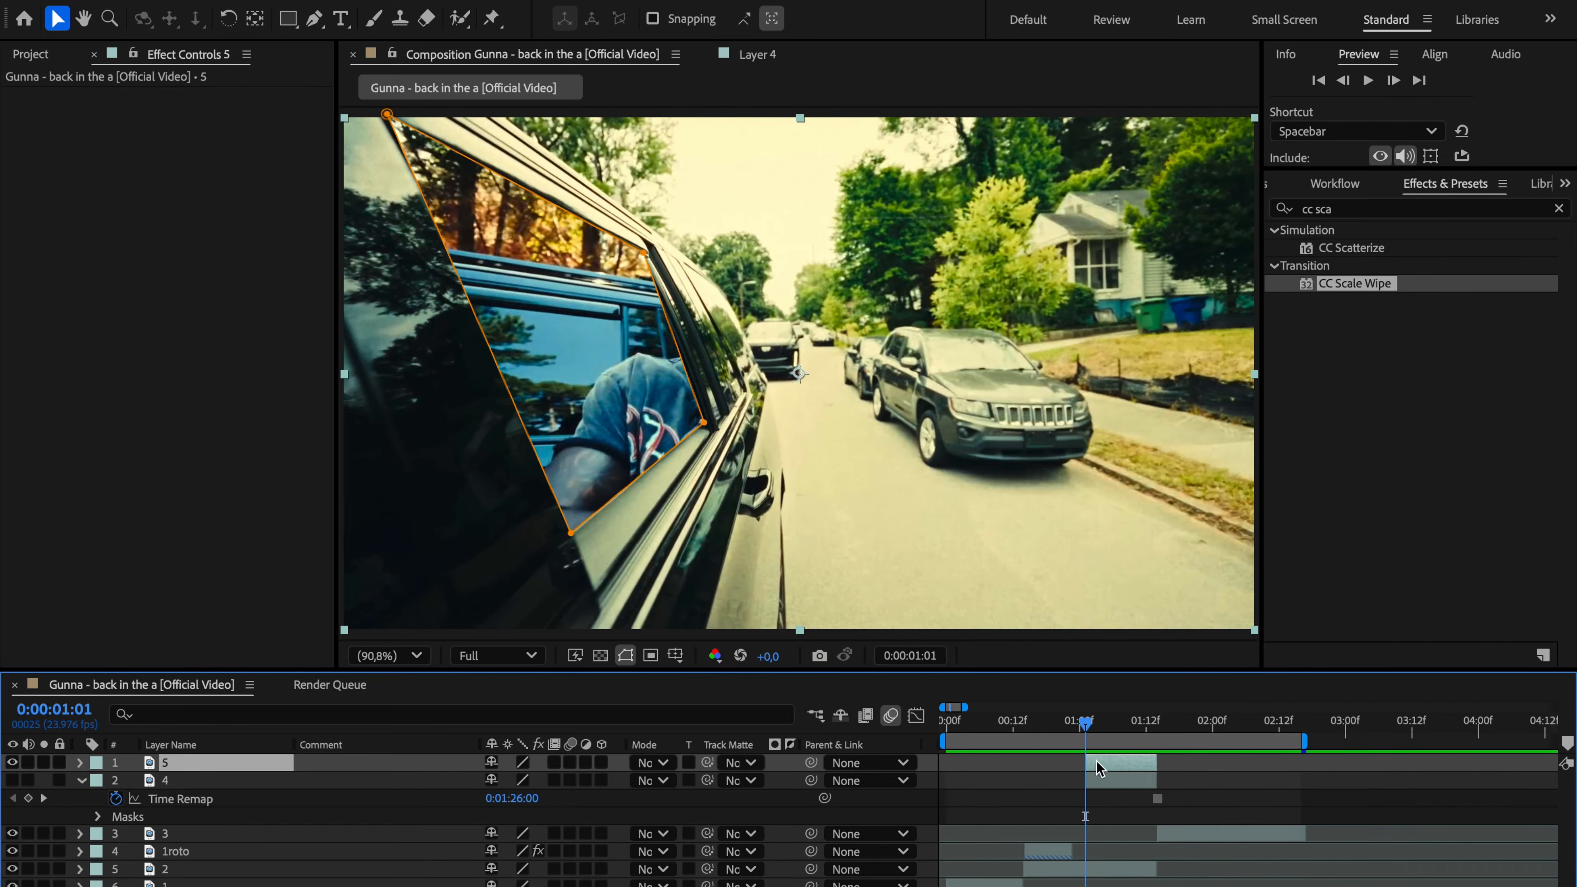
Step: Reveal layer 5's Position and Scale and set a keyframe for both at 0:00:01:14
{"action": "key", "text": "p"}
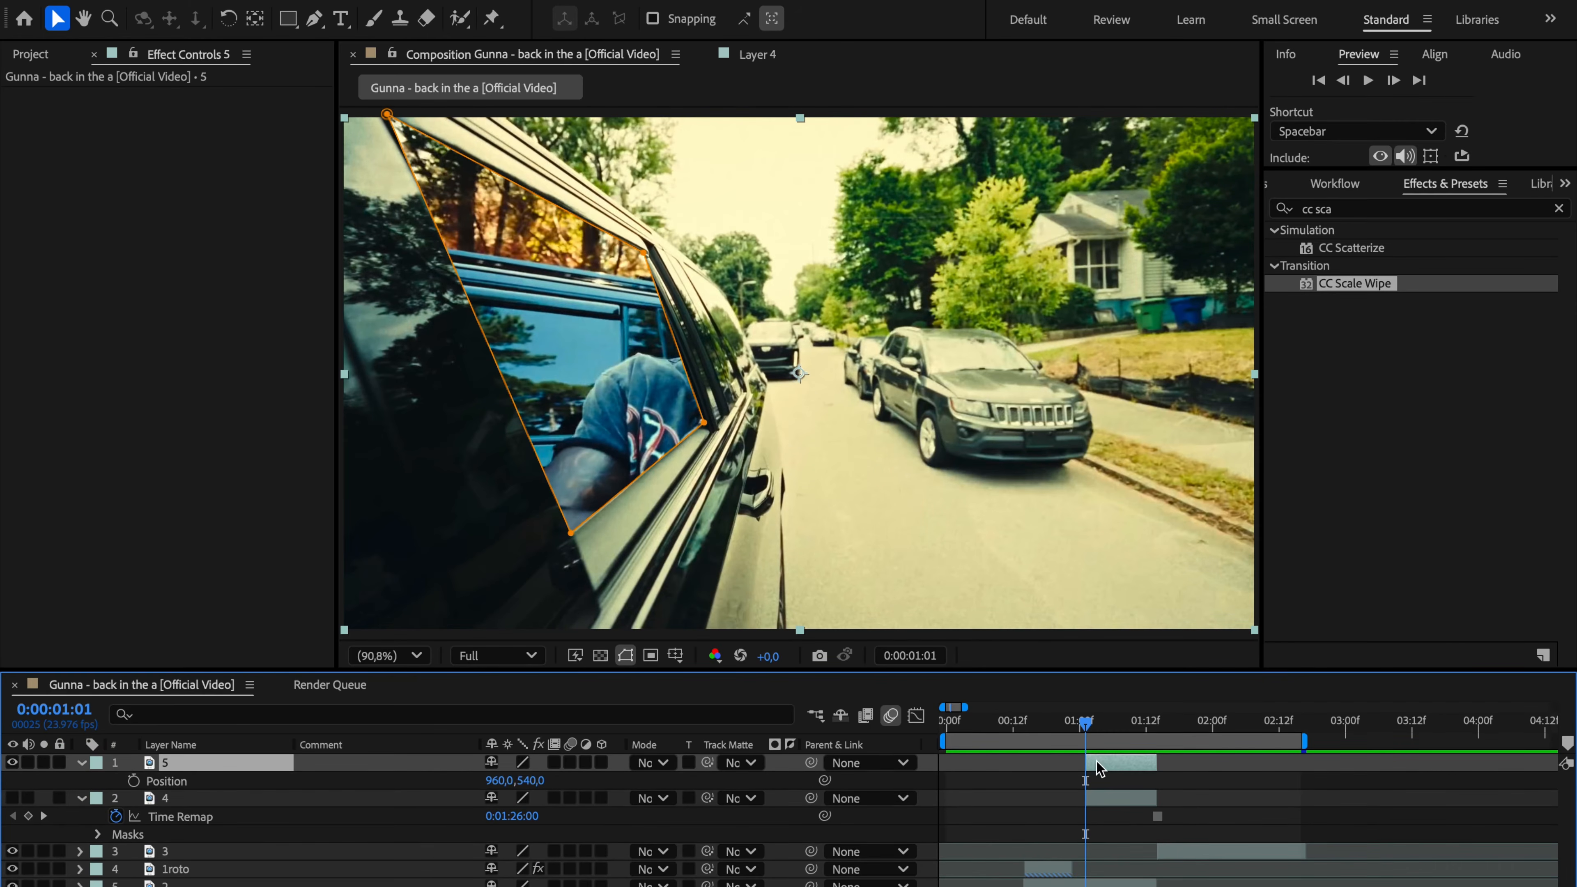
{"action": "key", "text": "shift+s"}
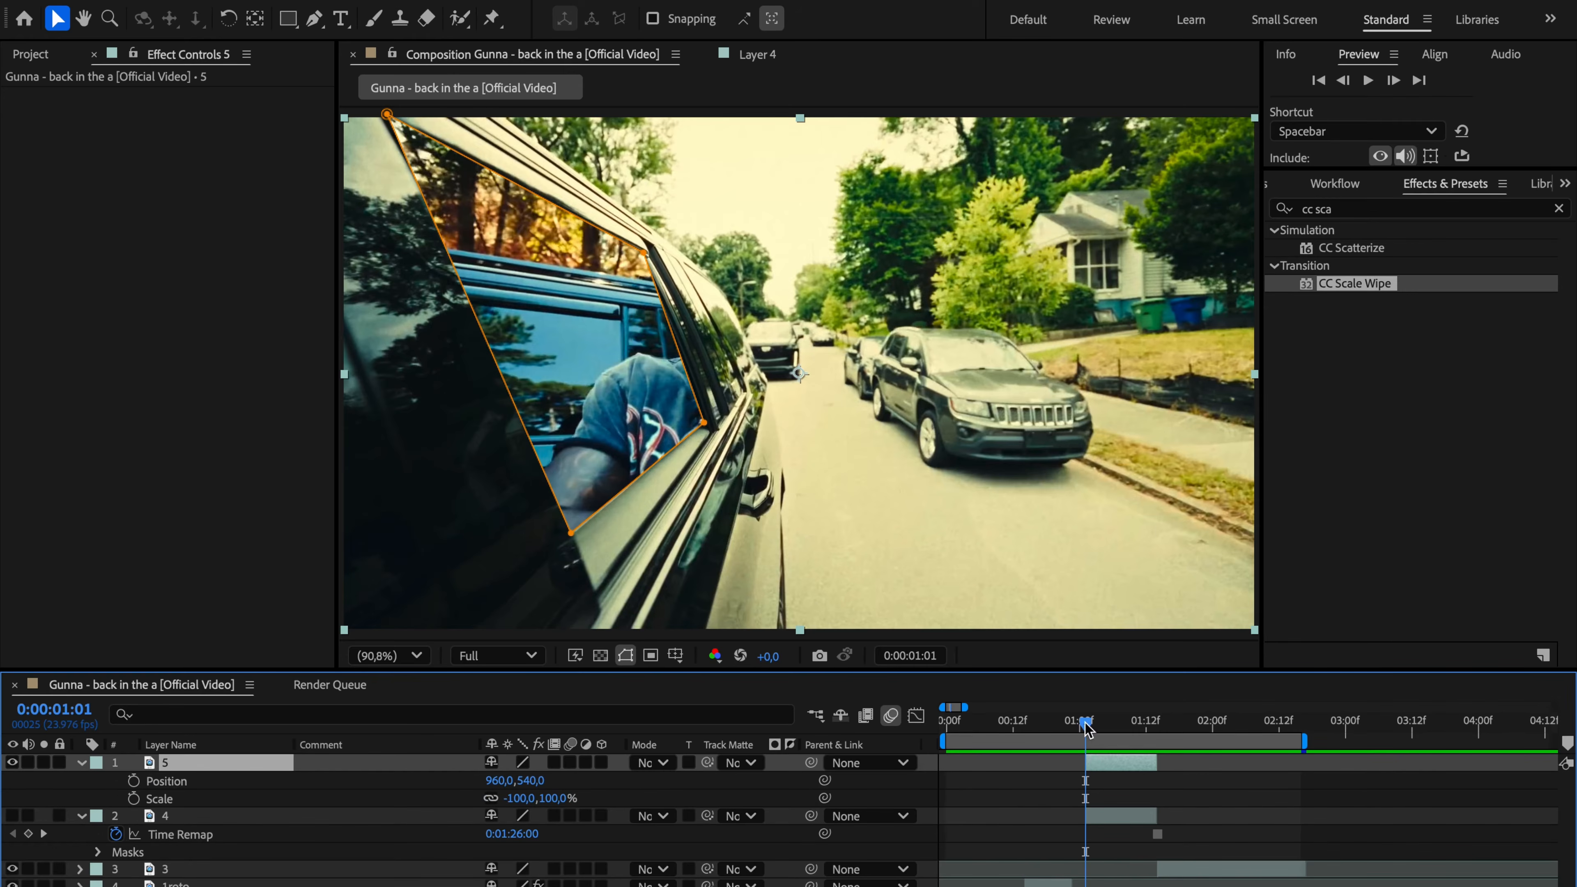
{"action": "left_click_drag", "start_coordinate": [1091, 726], "coordinate": [1157, 726]}
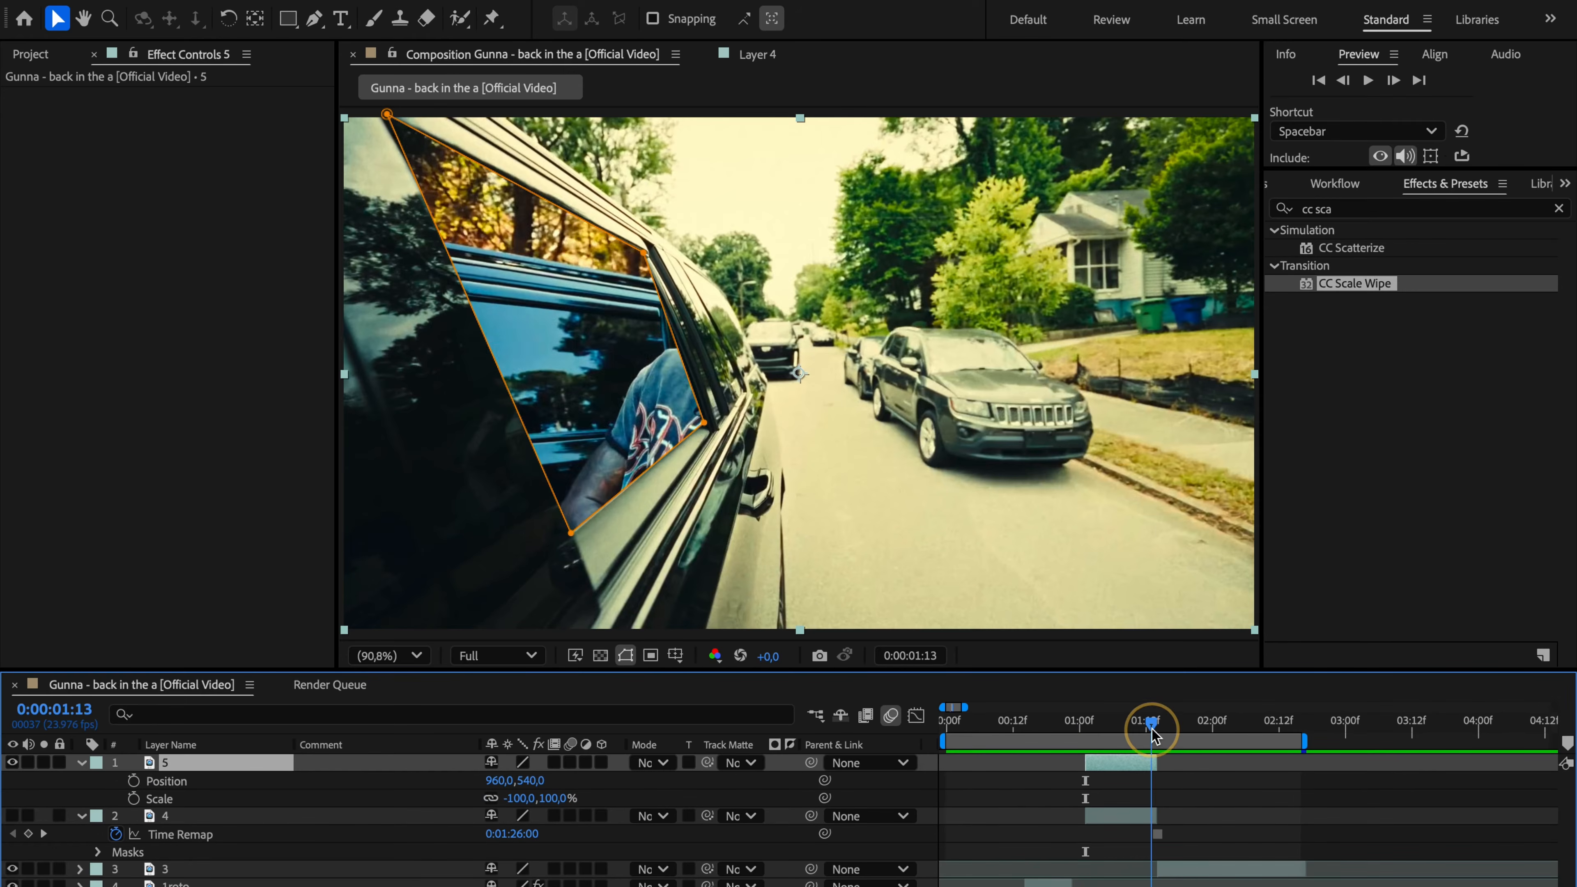
{"action": "left_click", "coordinate": [133, 780]}
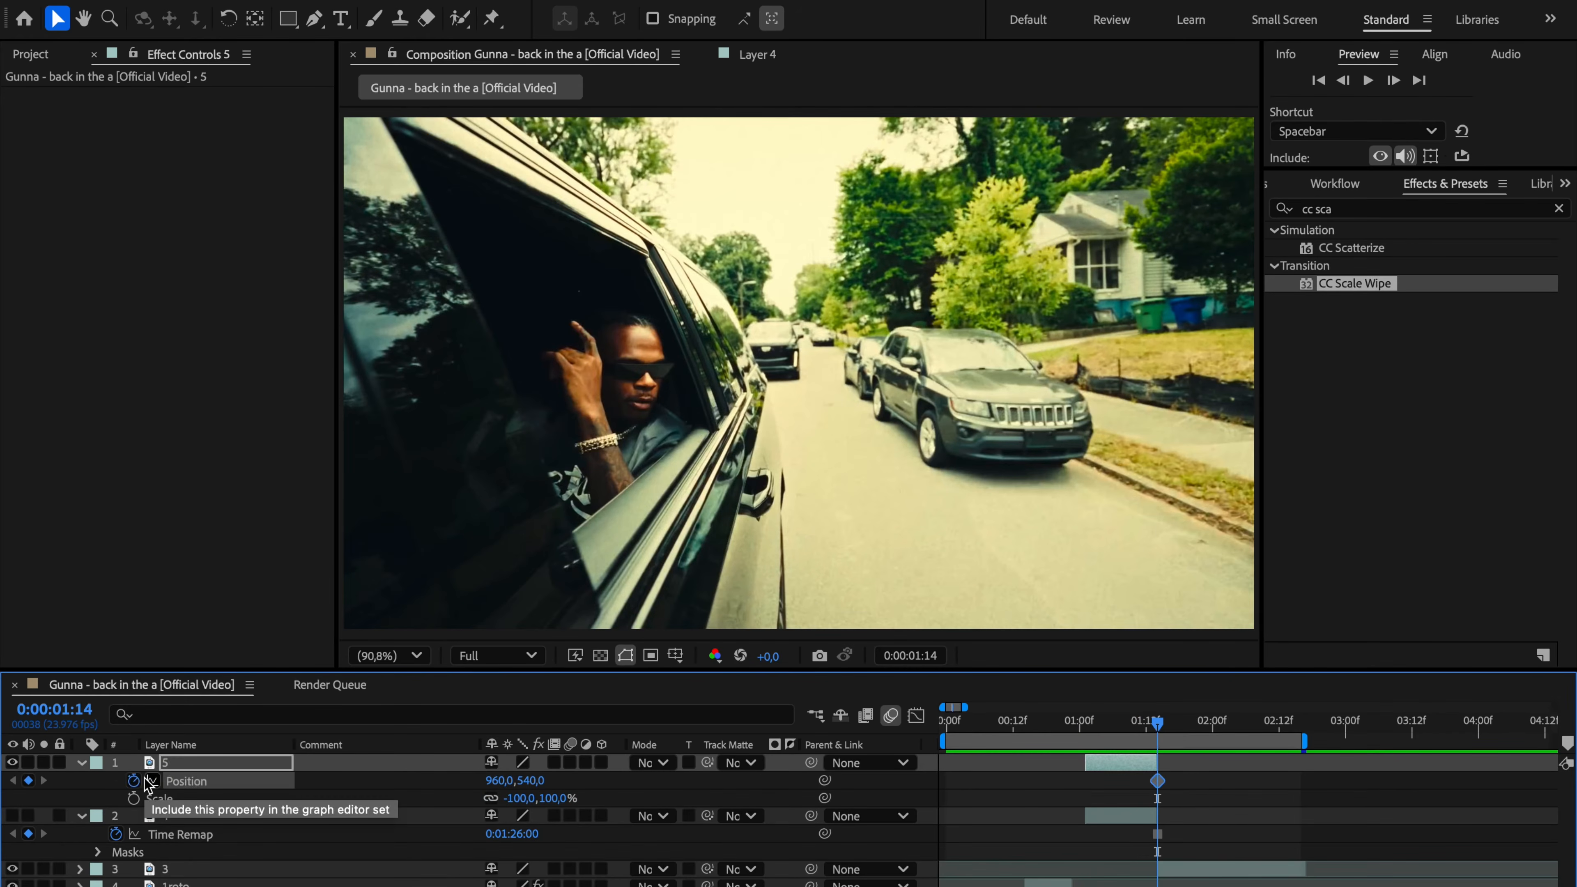
{"action": "left_click", "coordinate": [133, 798]}
Step: At 0:00:01:01, enlarge layer 5 to a scale of -753, 753% and move it to 4200, 388 so the window opening surrounds the frame
{"action": "left_click", "coordinate": [1088, 727]}
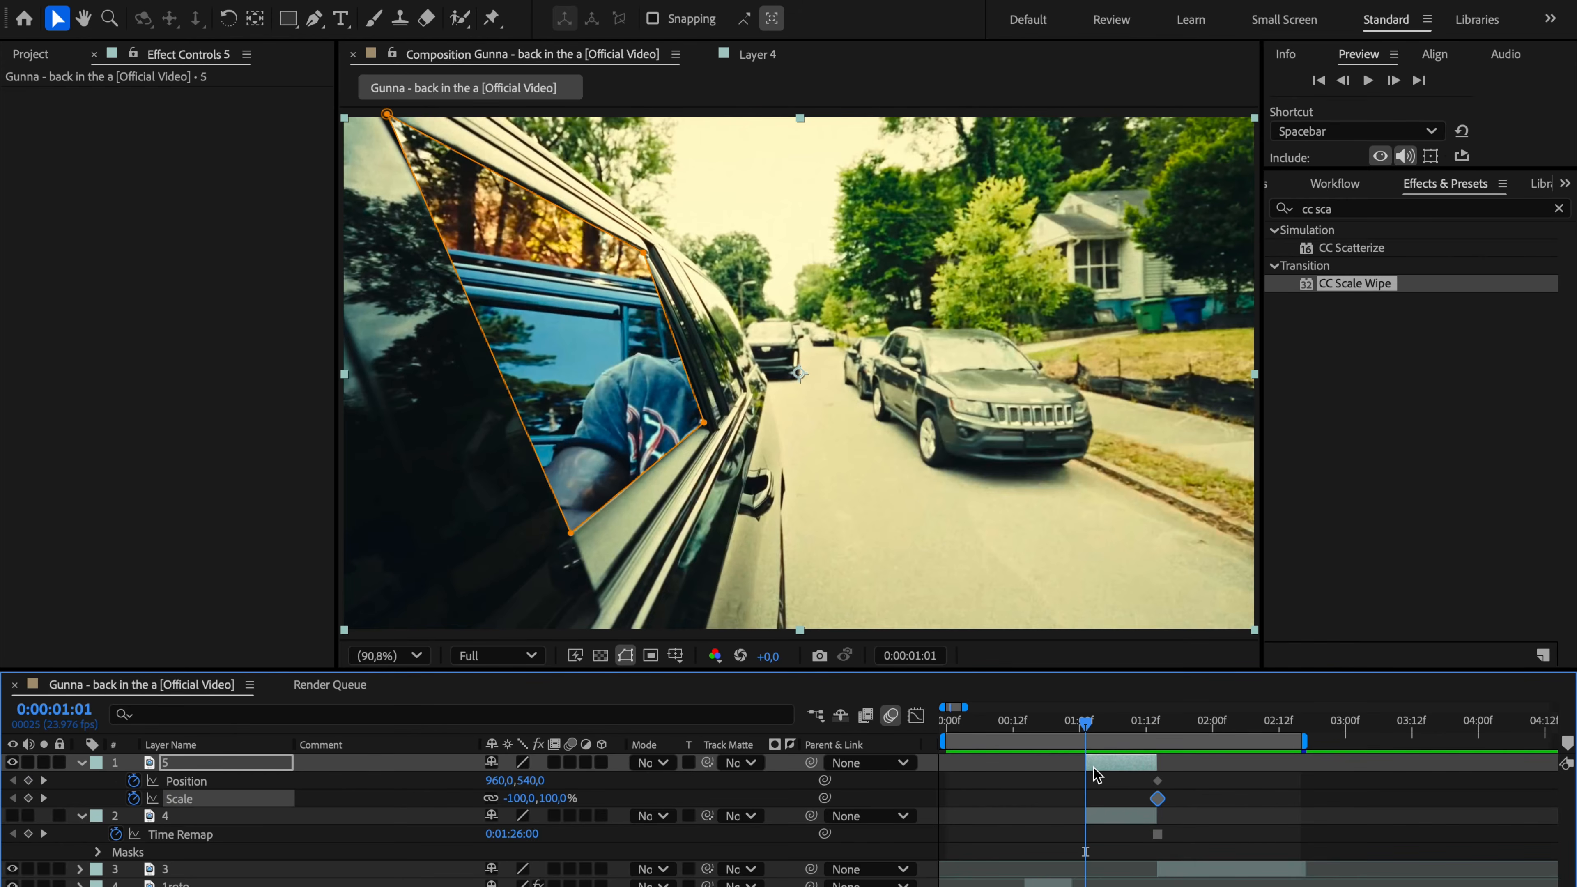
{"action": "left_click", "coordinate": [423, 653]}
{"action": "left_click", "coordinate": [412, 446]}
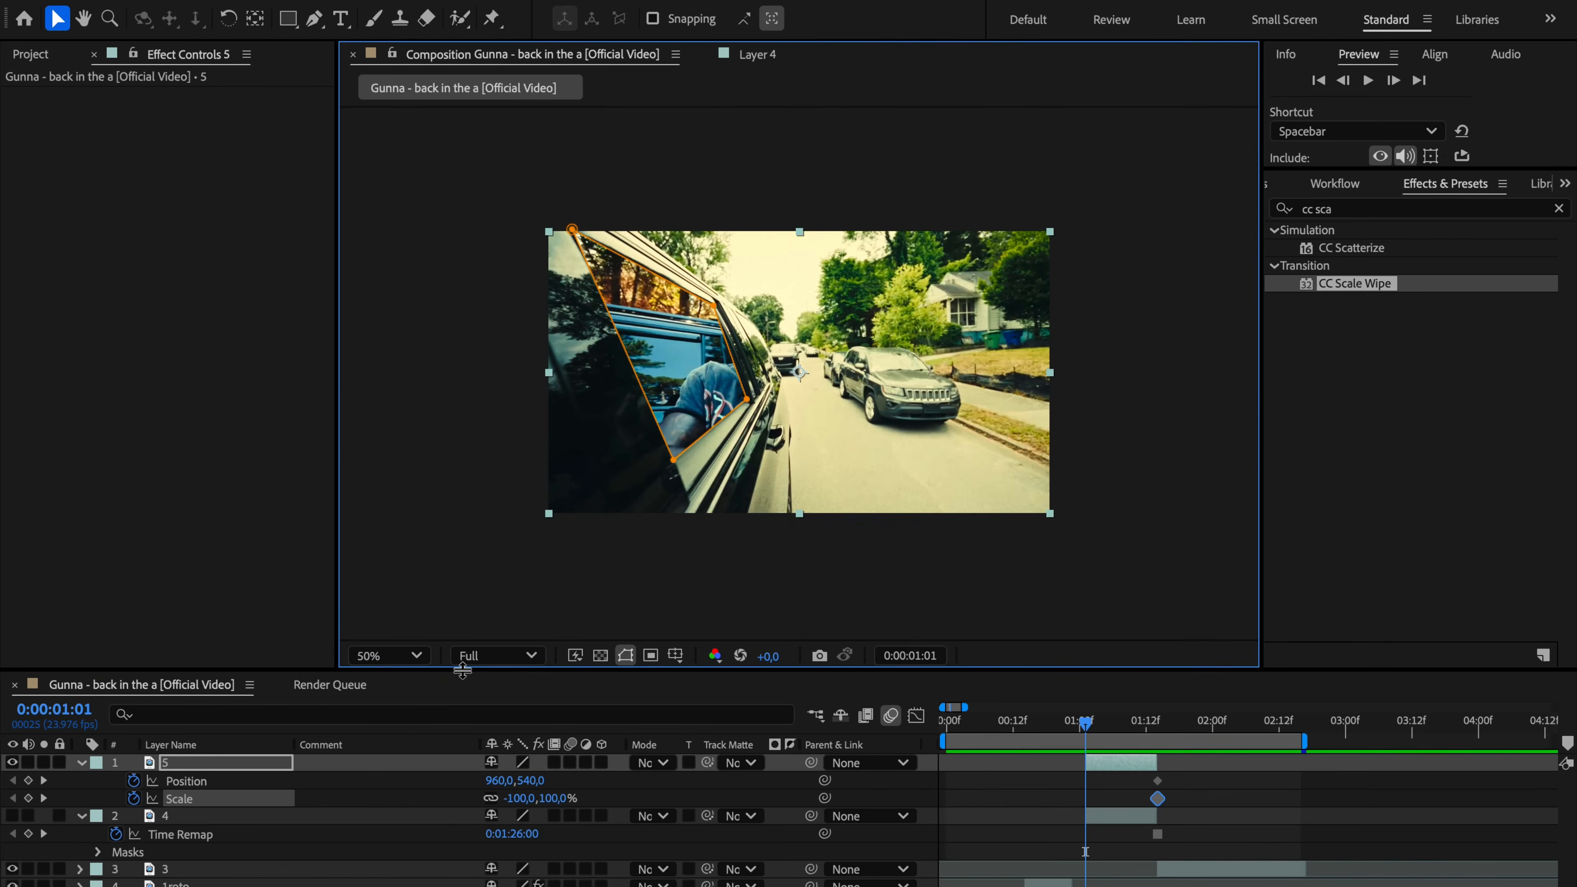
{"action": "left_click_drag", "start_coordinate": [549, 802], "coordinate": [704, 787]}
{"action": "left_click_drag", "start_coordinate": [583, 433], "coordinate": [823, 429]}
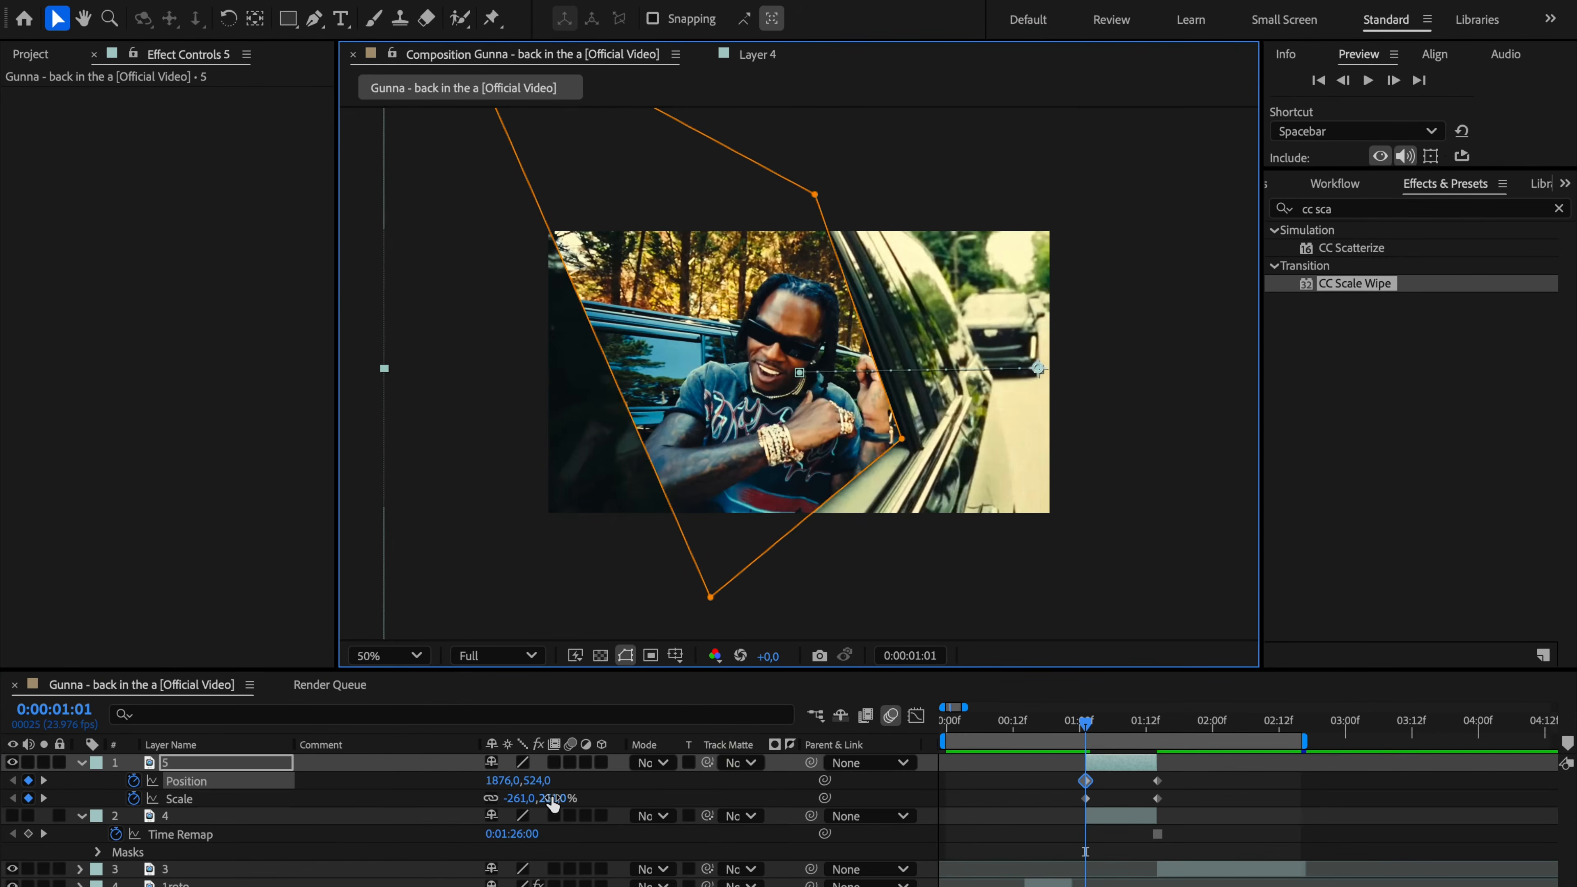
{"action": "left_click_drag", "start_coordinate": [548, 801], "coordinate": [740, 795]}
{"action": "left_click_drag", "start_coordinate": [655, 442], "coordinate": [906, 435]}
{"action": "left_click_drag", "start_coordinate": [548, 801], "coordinate": [676, 789]}
{"action": "left_click_drag", "start_coordinate": [710, 458], "coordinate": [863, 457]}
{"action": "left_click_drag", "start_coordinate": [549, 801], "coordinate": [698, 790]}
{"action": "left_click_drag", "start_coordinate": [707, 458], "coordinate": [911, 431]}
Step: Apply Easy Ease to all of layer 5's Position and Scale keyframes and preview the animation from the start
{"action": "left_click_drag", "start_coordinate": [1191, 807], "coordinate": [1064, 777]}
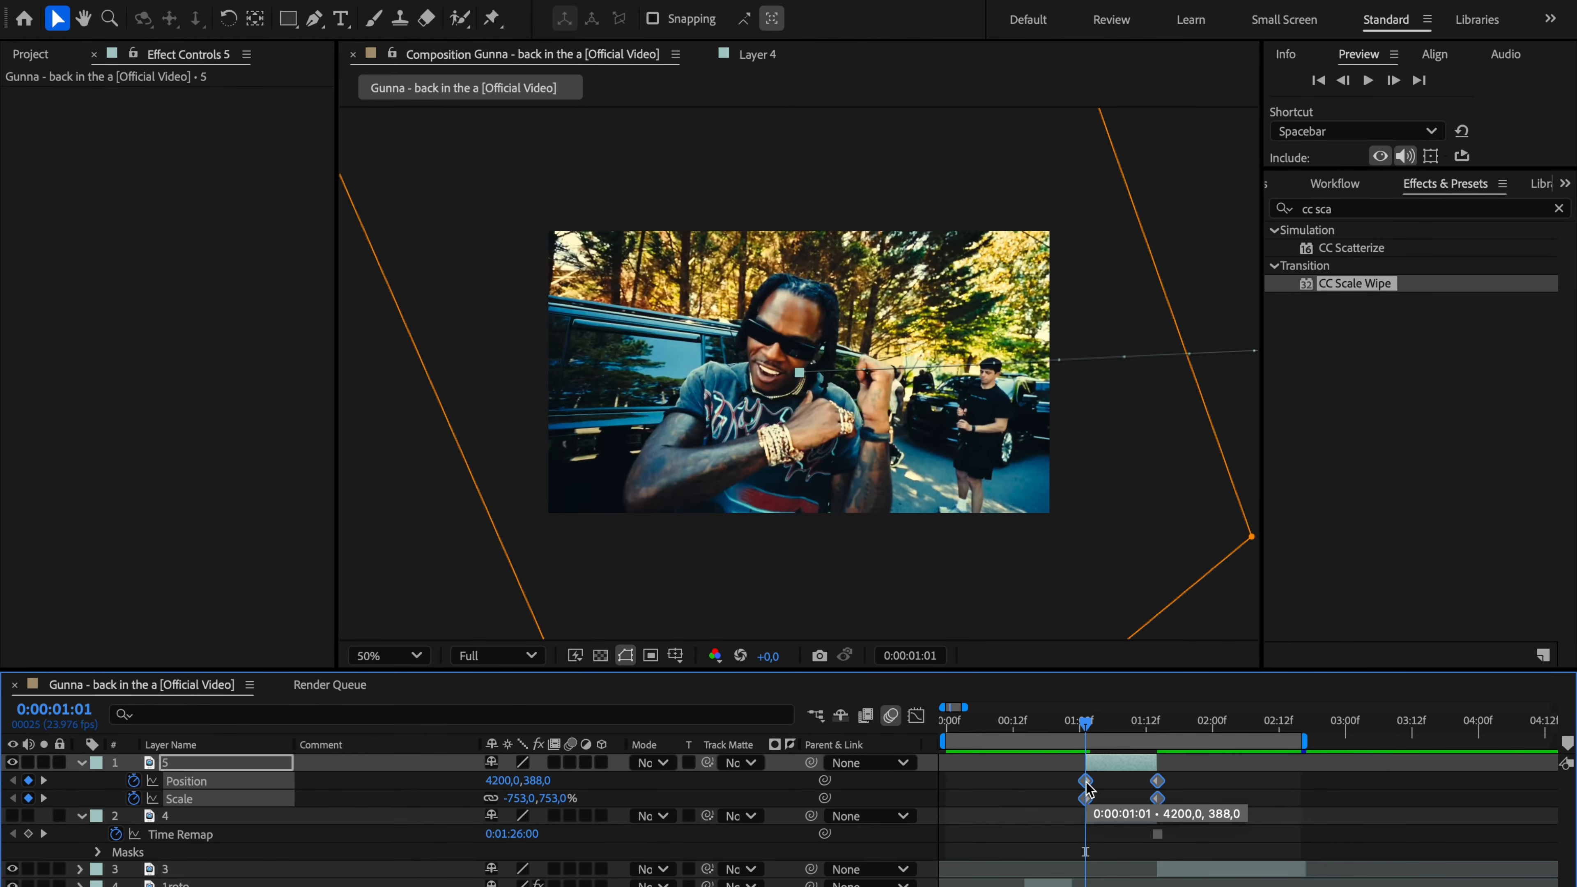
{"action": "key", "text": "F9"}
{"action": "key", "text": "Home"}
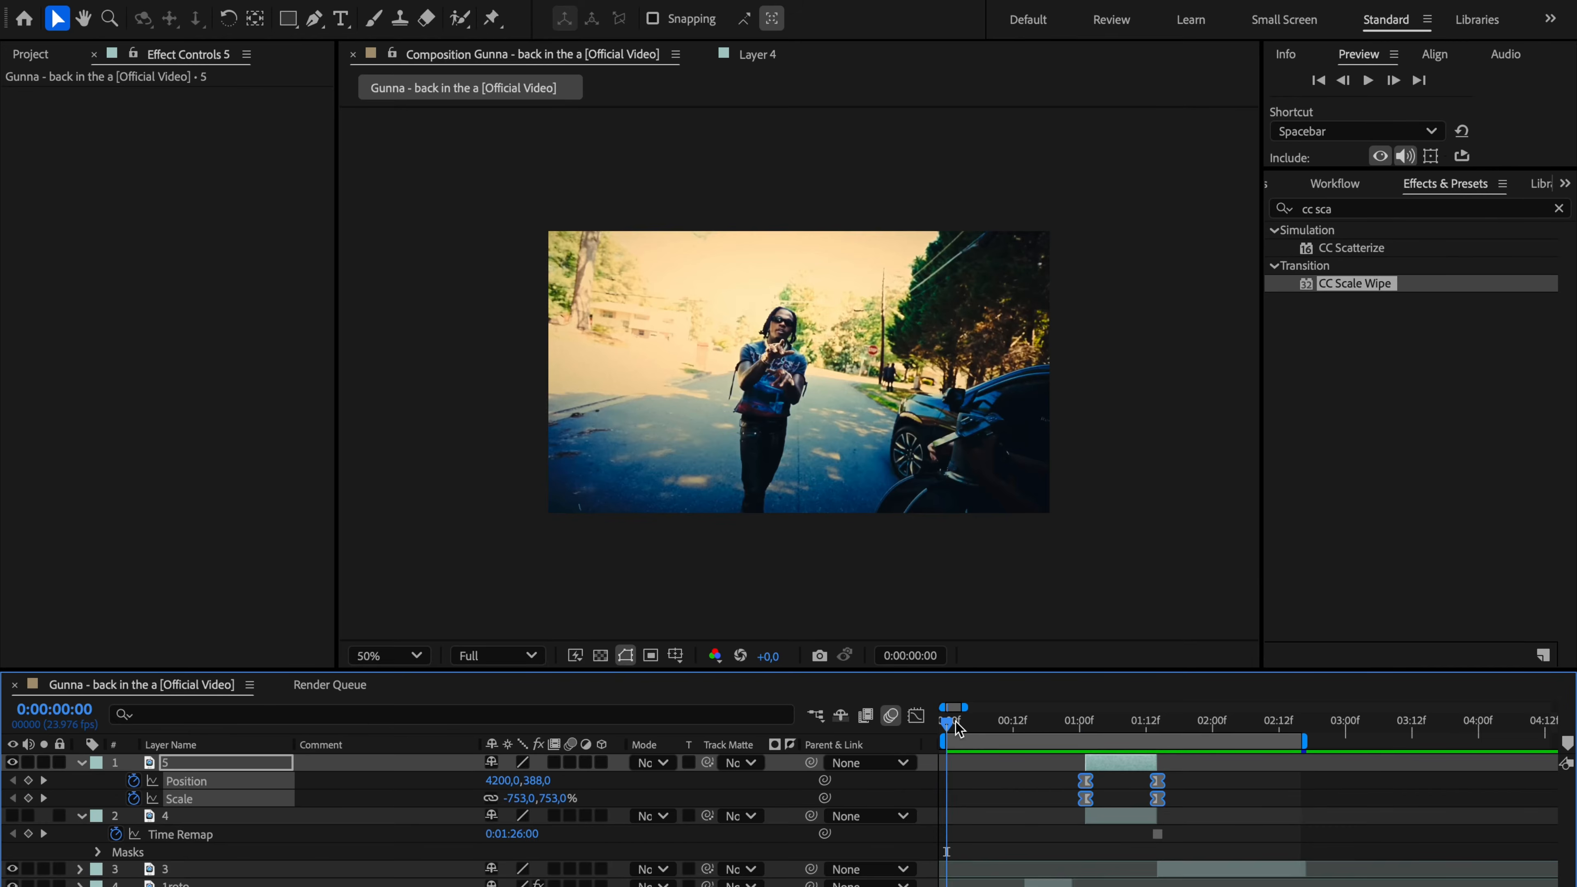
{"action": "key", "text": "space"}
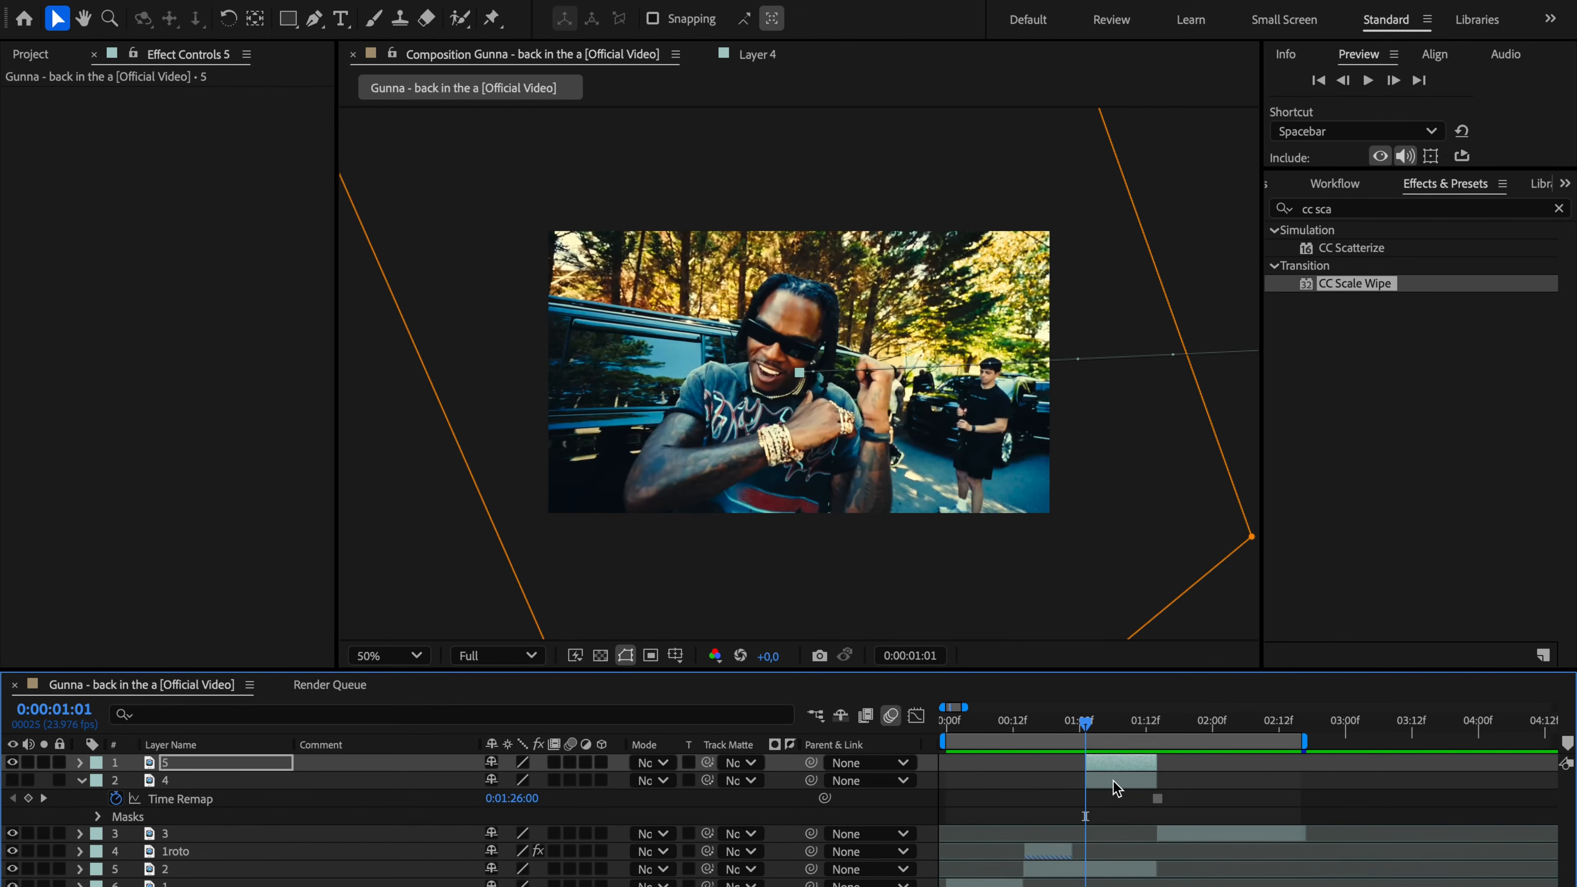
Step: Make layer 4 visible again and set a Position keyframe for it at 0:00:01:12
{"action": "left_click", "coordinate": [1117, 782]}
{"action": "left_click", "coordinate": [17, 782]}
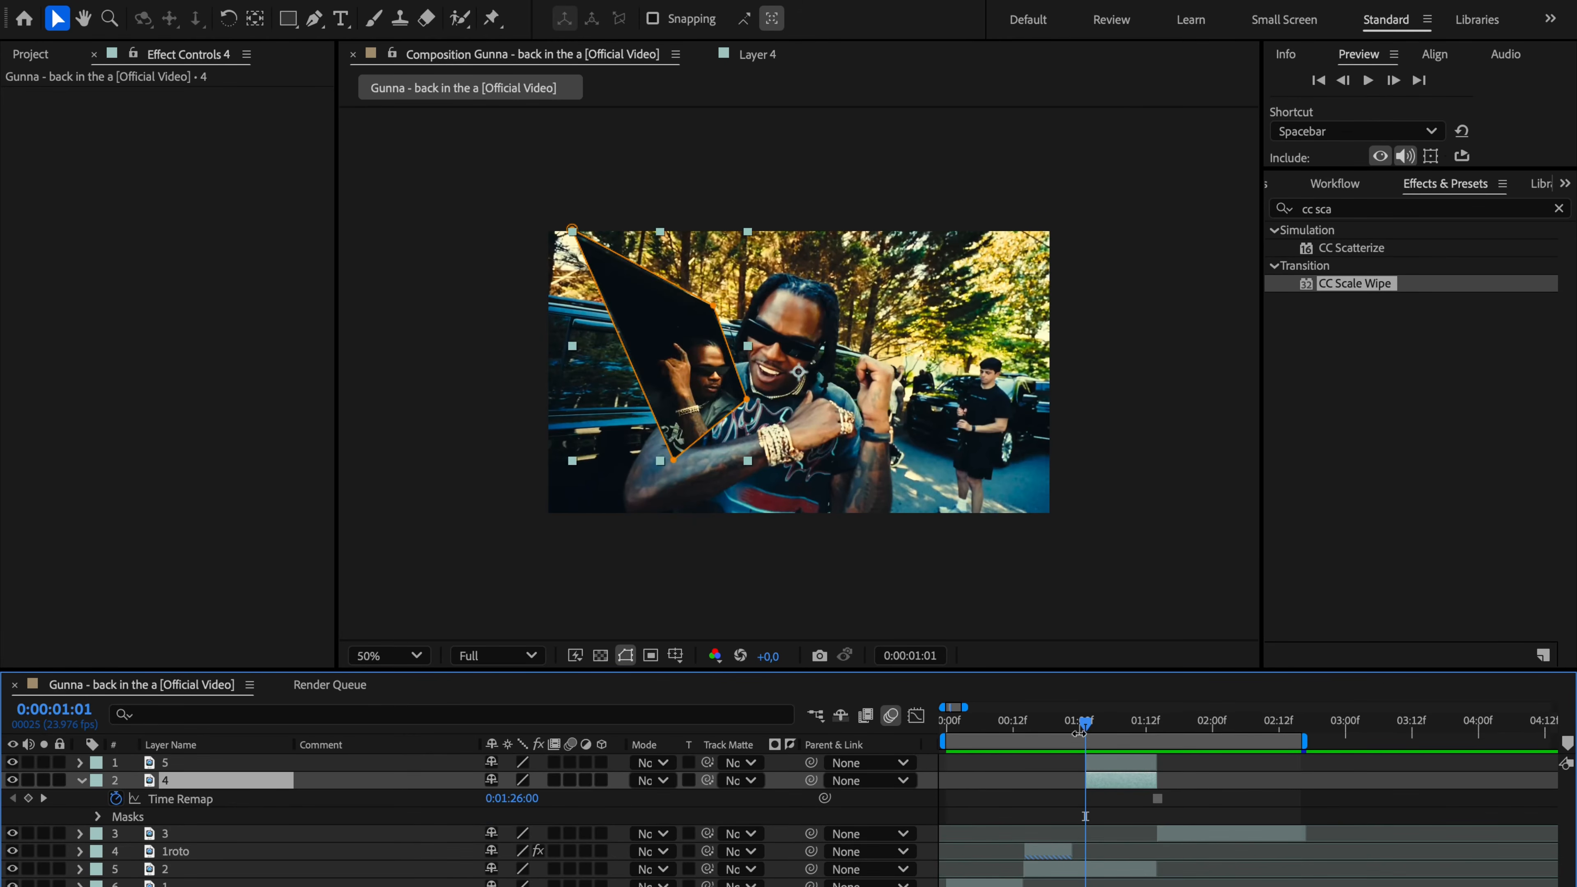
{"action": "left_click_drag", "start_coordinate": [1084, 729], "coordinate": [1154, 731]}
{"action": "key", "text": "Page_Up"}
{"action": "key", "text": "Page_Up"}
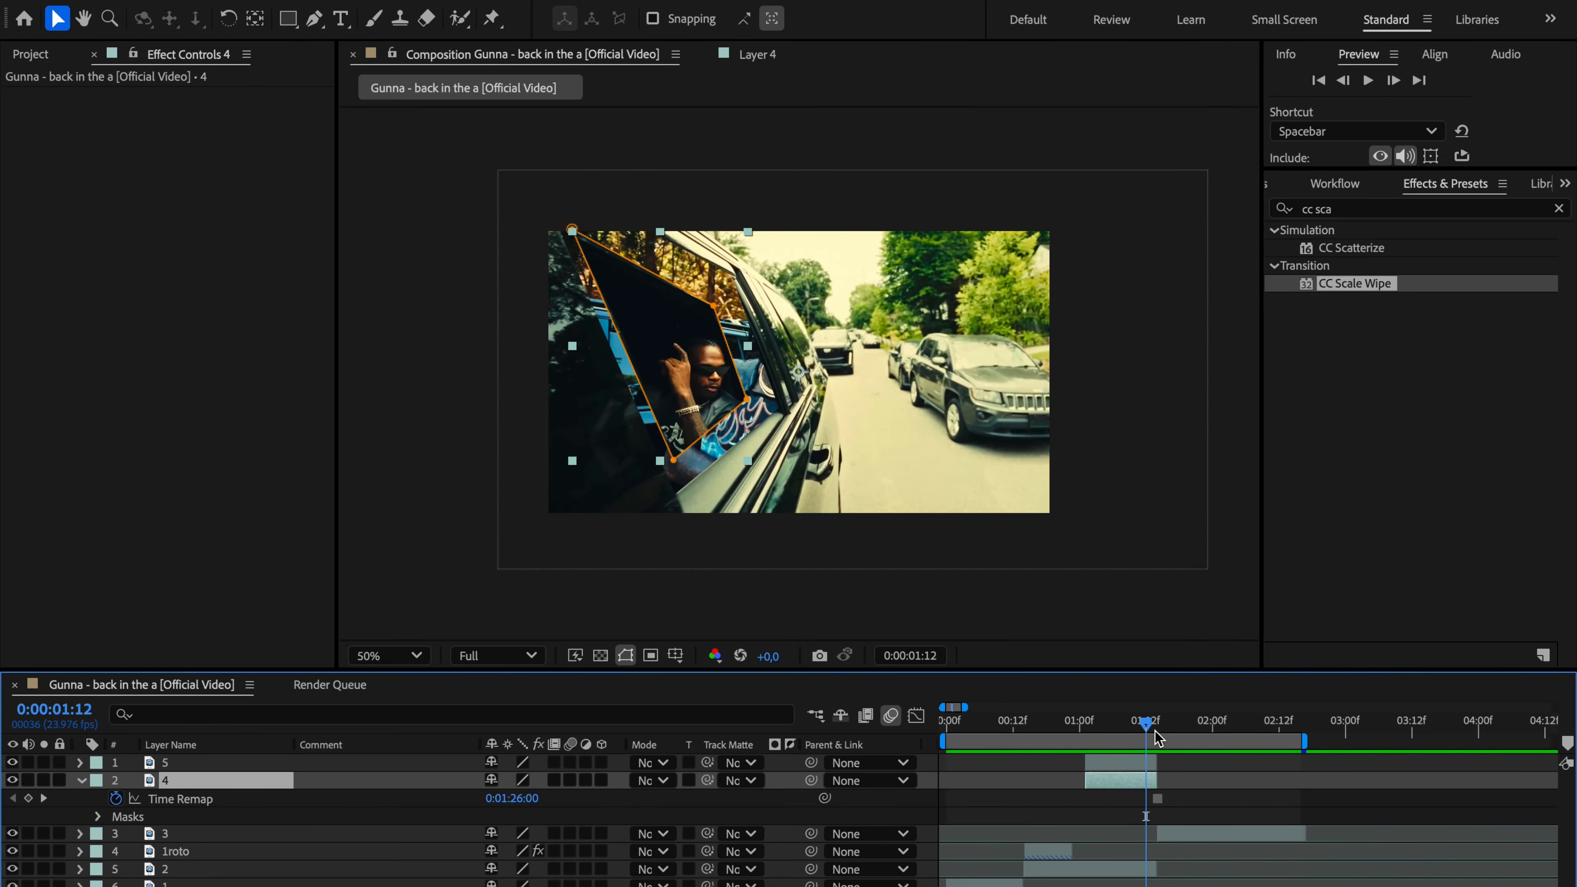
{"action": "key", "text": "p"}
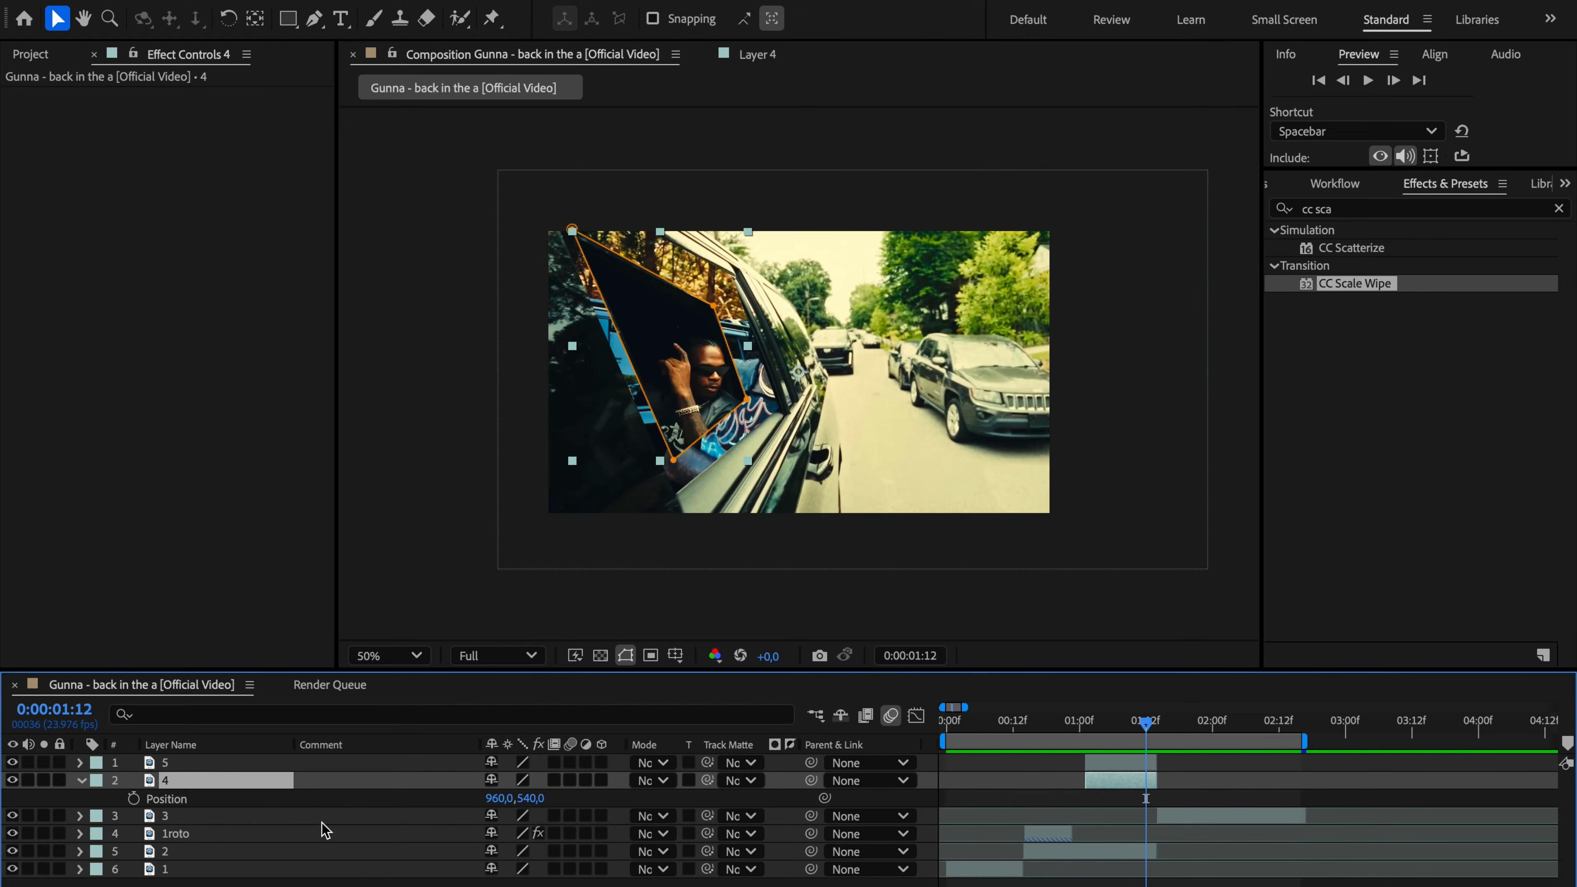
{"action": "left_click", "coordinate": [133, 798]}
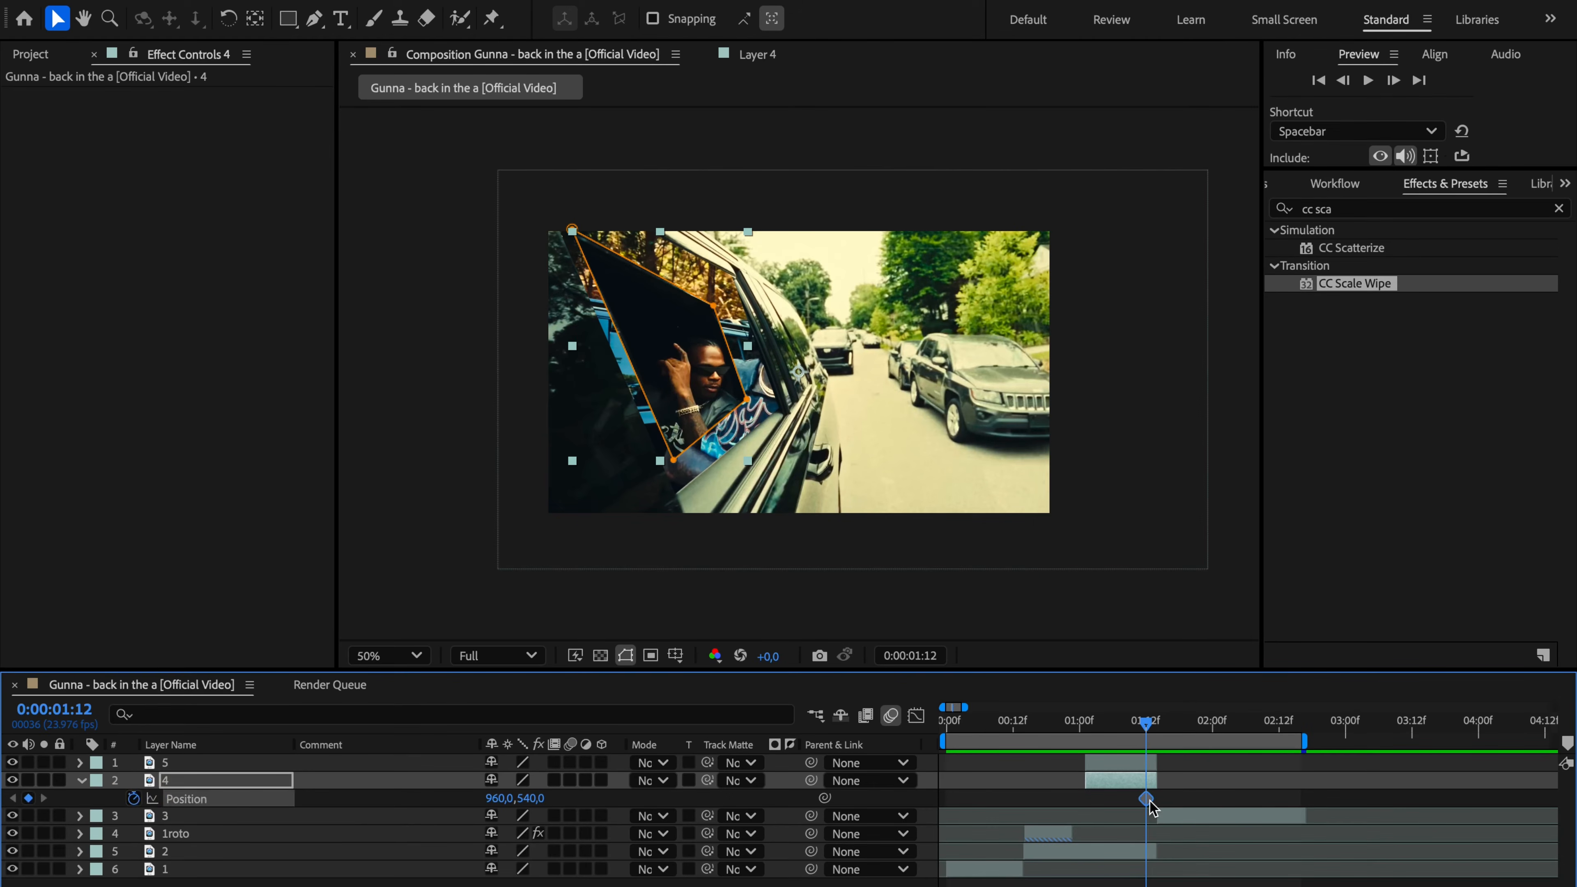
Step: Set layer 4's position to 960, 1679 at 0:00:01:08, below the frame, and apply Easy Ease to both Position keyframes
{"action": "mouse_move", "coordinate": [1153, 807]}
{"action": "key", "text": "Page_Up"}
{"action": "key", "text": "Page_Up"}
{"action": "key", "text": "Page_Up"}
{"action": "key", "text": "Page_Up"}
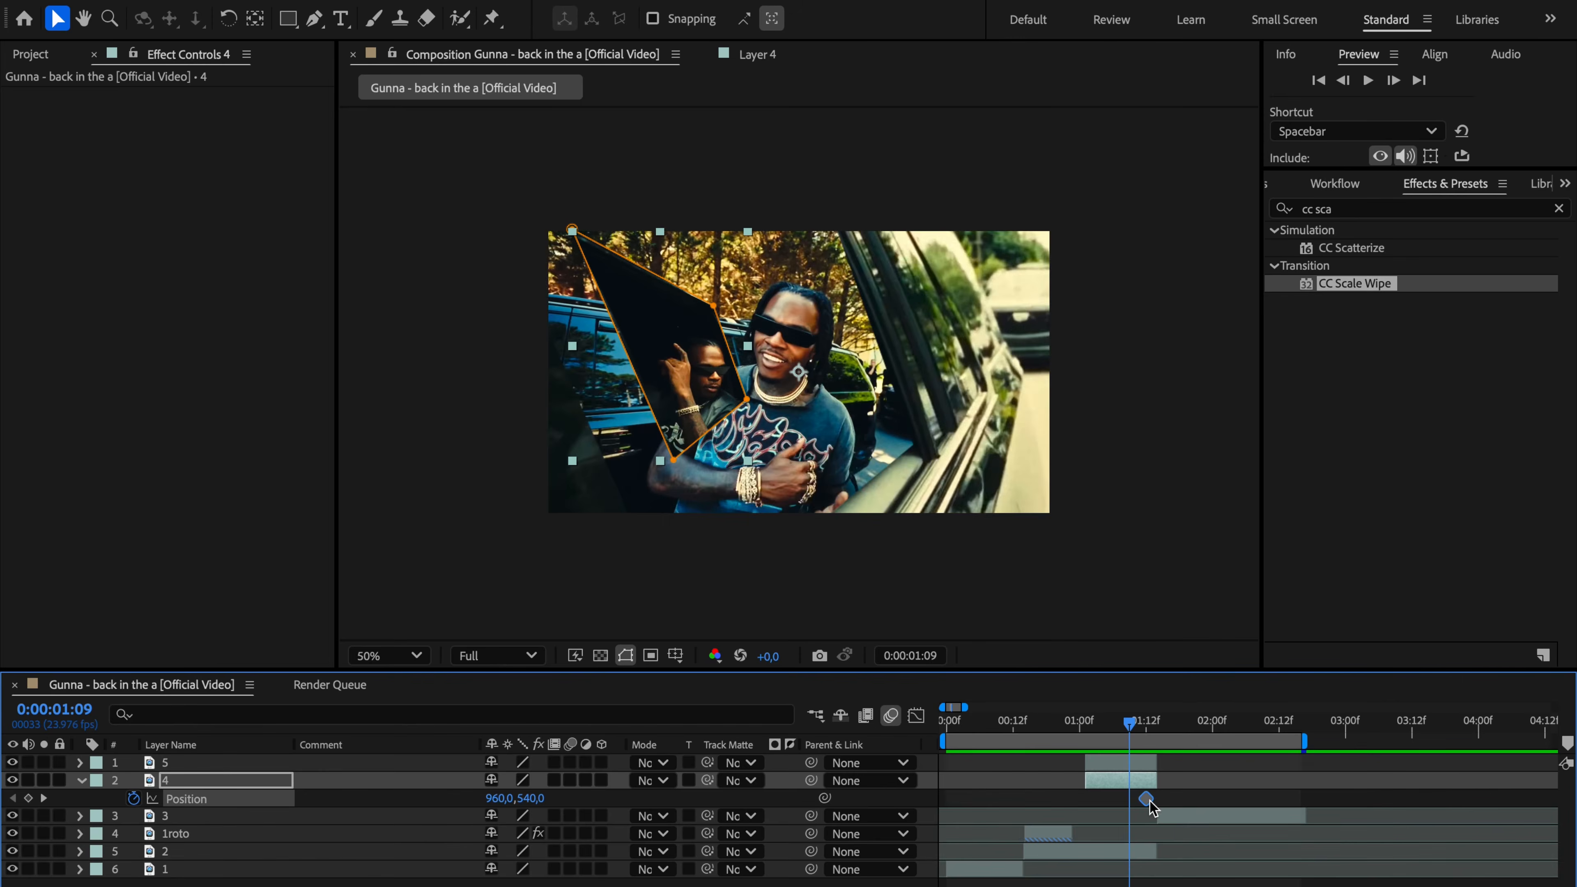
{"action": "left_click_drag", "start_coordinate": [538, 805], "coordinate": [875, 768]}
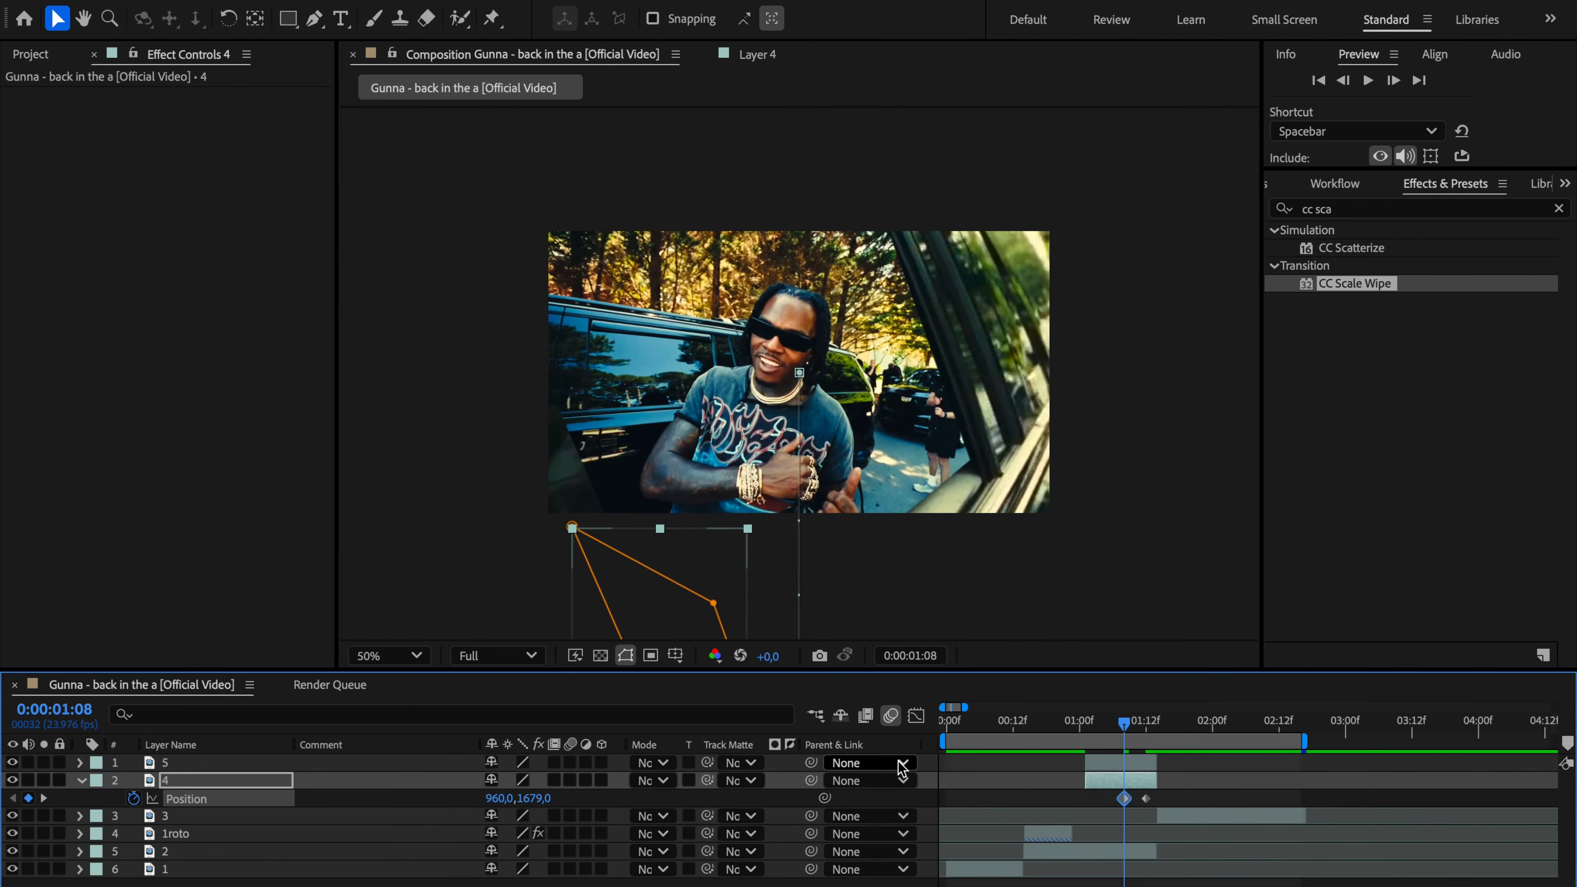
{"action": "left_click_drag", "start_coordinate": [1170, 801], "coordinate": [1109, 805]}
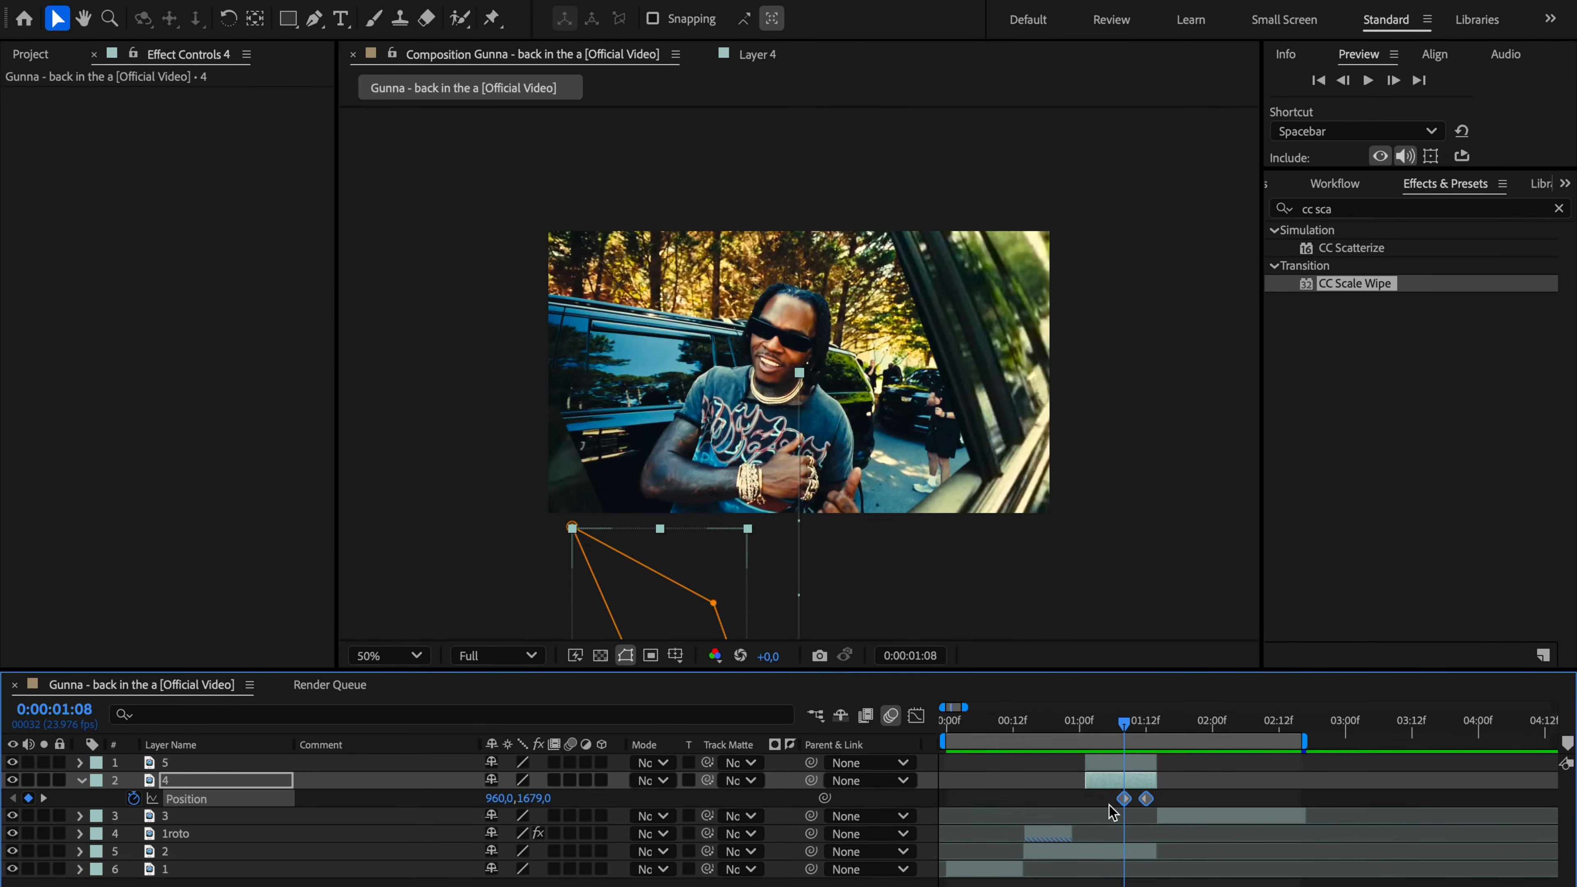
{"action": "key", "text": "F9"}
Step: Search the effects for "directi" and apply Directional Blur to layer 4
{"action": "left_click", "coordinate": [1558, 209]}
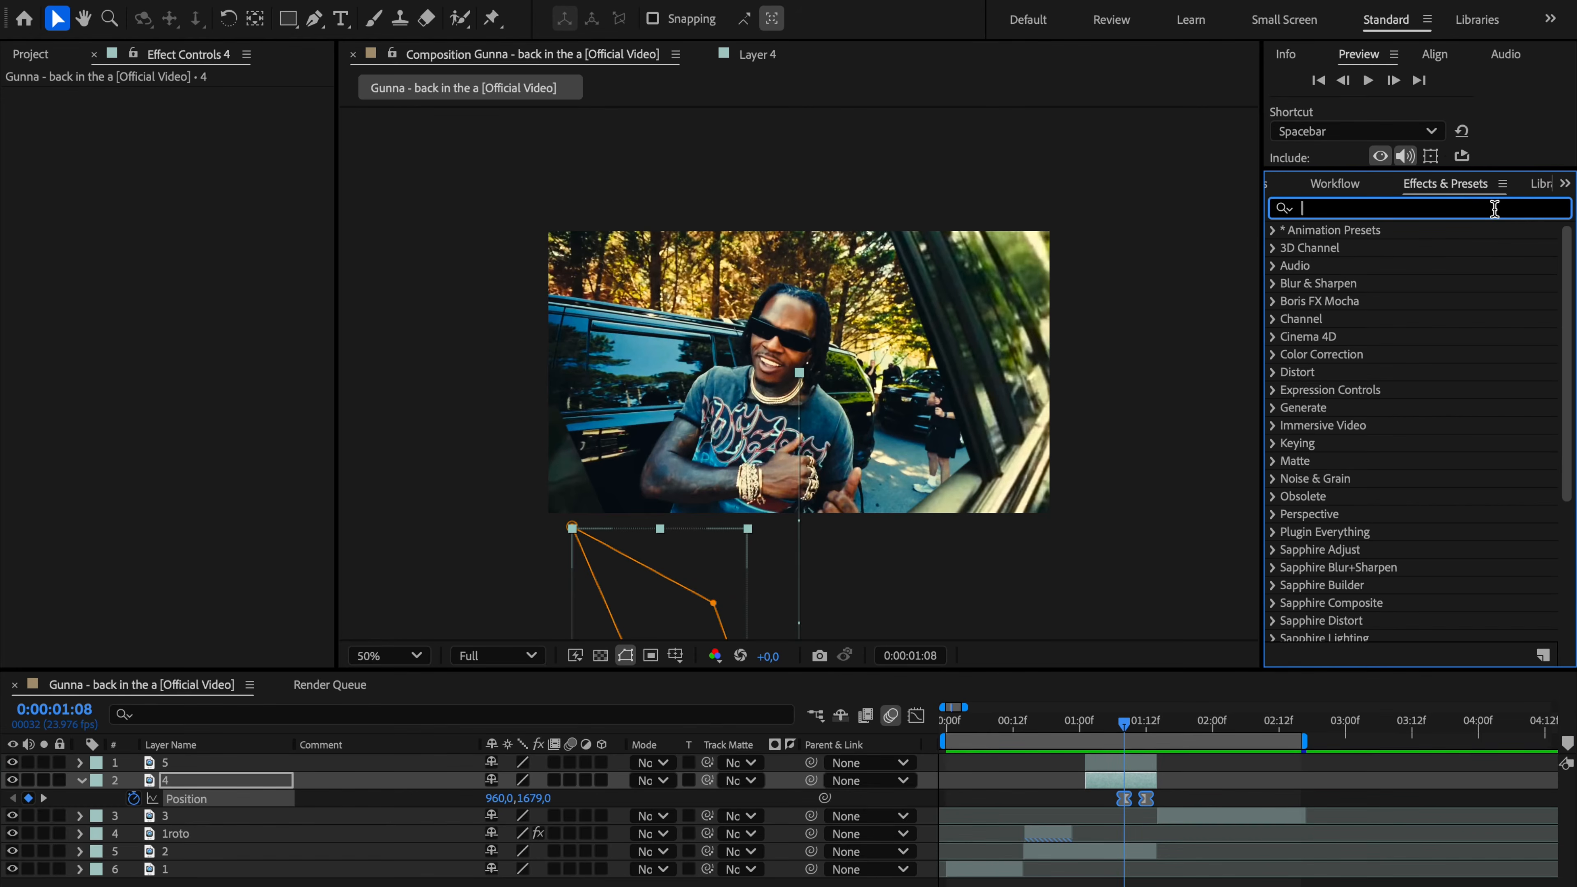
{"action": "type", "text": "directi"}
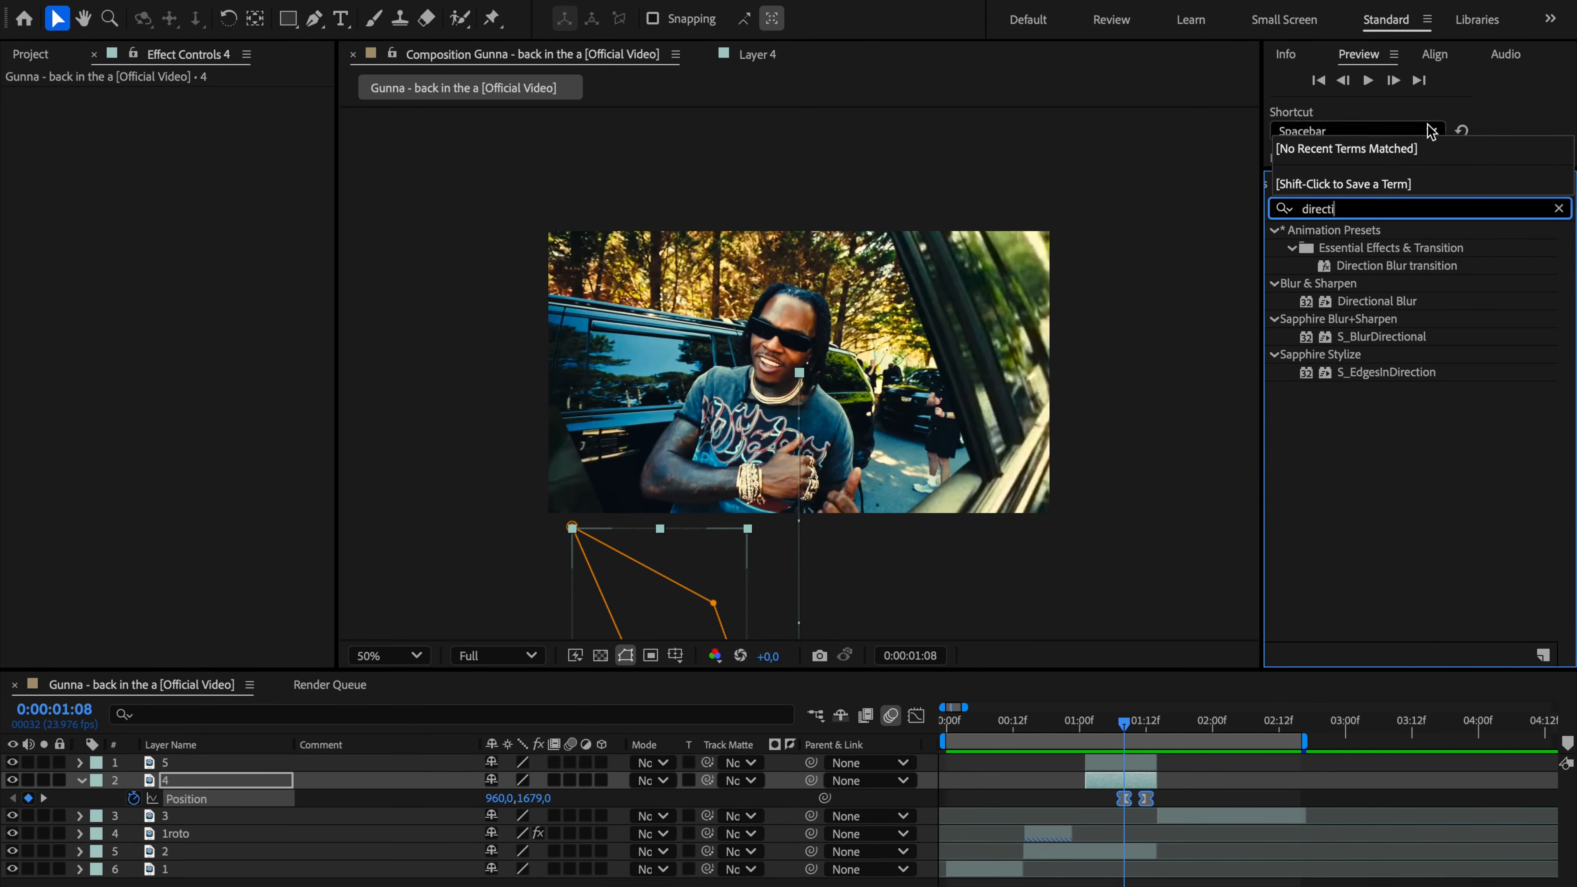
{"action": "left_click", "coordinate": [1375, 303]}
{"action": "left_click_drag", "start_coordinate": [1357, 299], "coordinate": [1123, 778]}
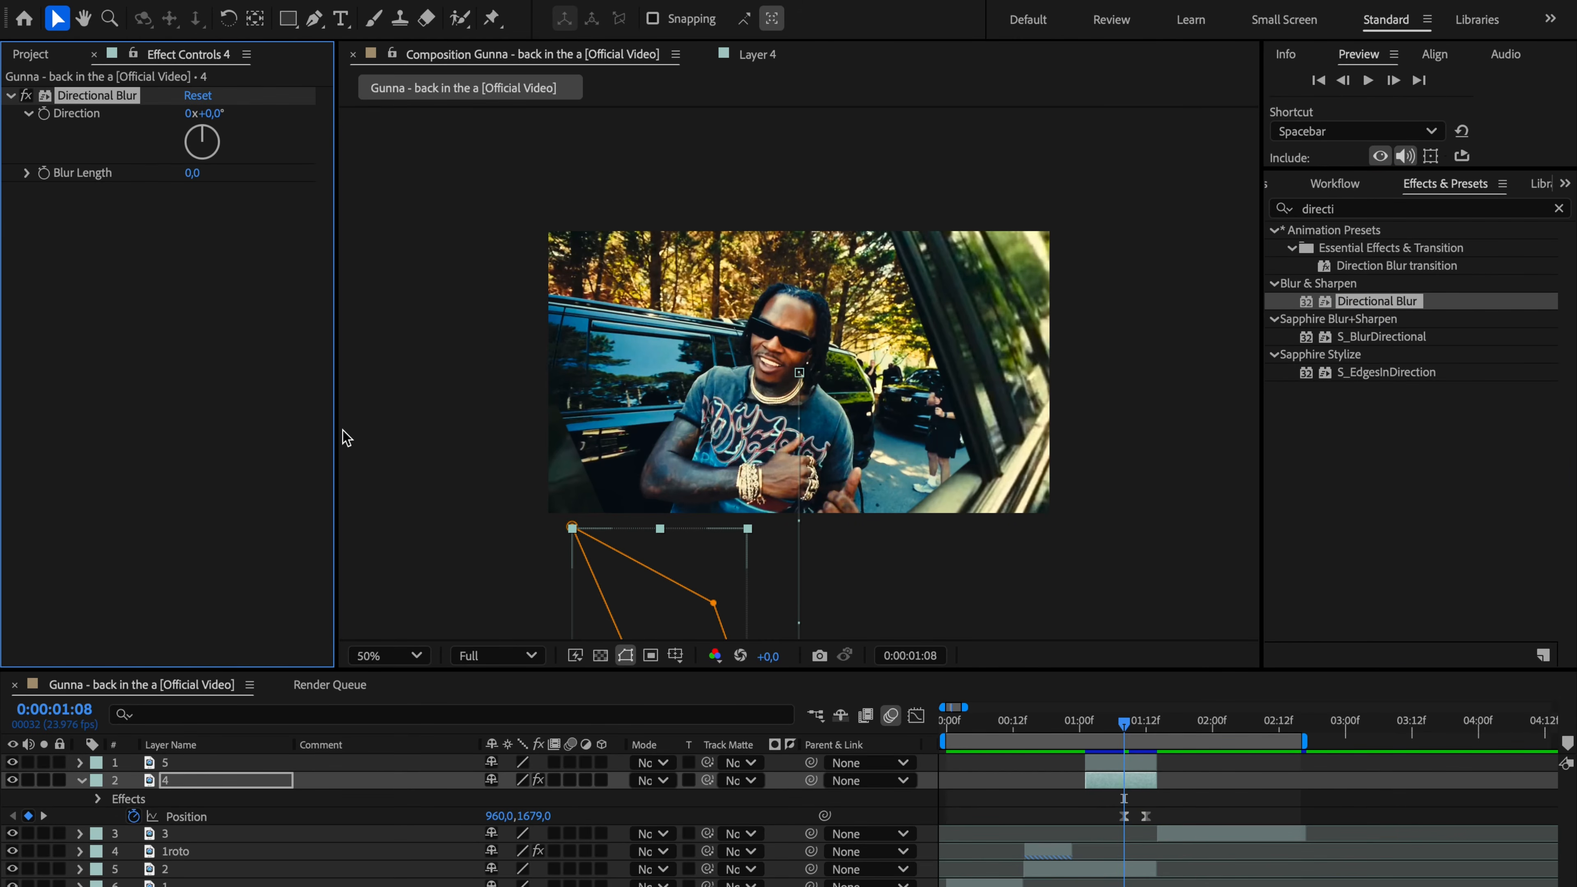
Step: Check the blur at 0:00:01:11, setting layer 4's Blur Length to 21 and then to 5
{"action": "mouse_move", "coordinate": [1133, 727]}
{"action": "left_mouse_down"}
{"action": "mouse_move", "coordinate": [1103, 724]}
{"action": "mouse_move", "coordinate": [1139, 724]}
{"action": "left_mouse_up"}
{"action": "left_click", "coordinate": [194, 174]}
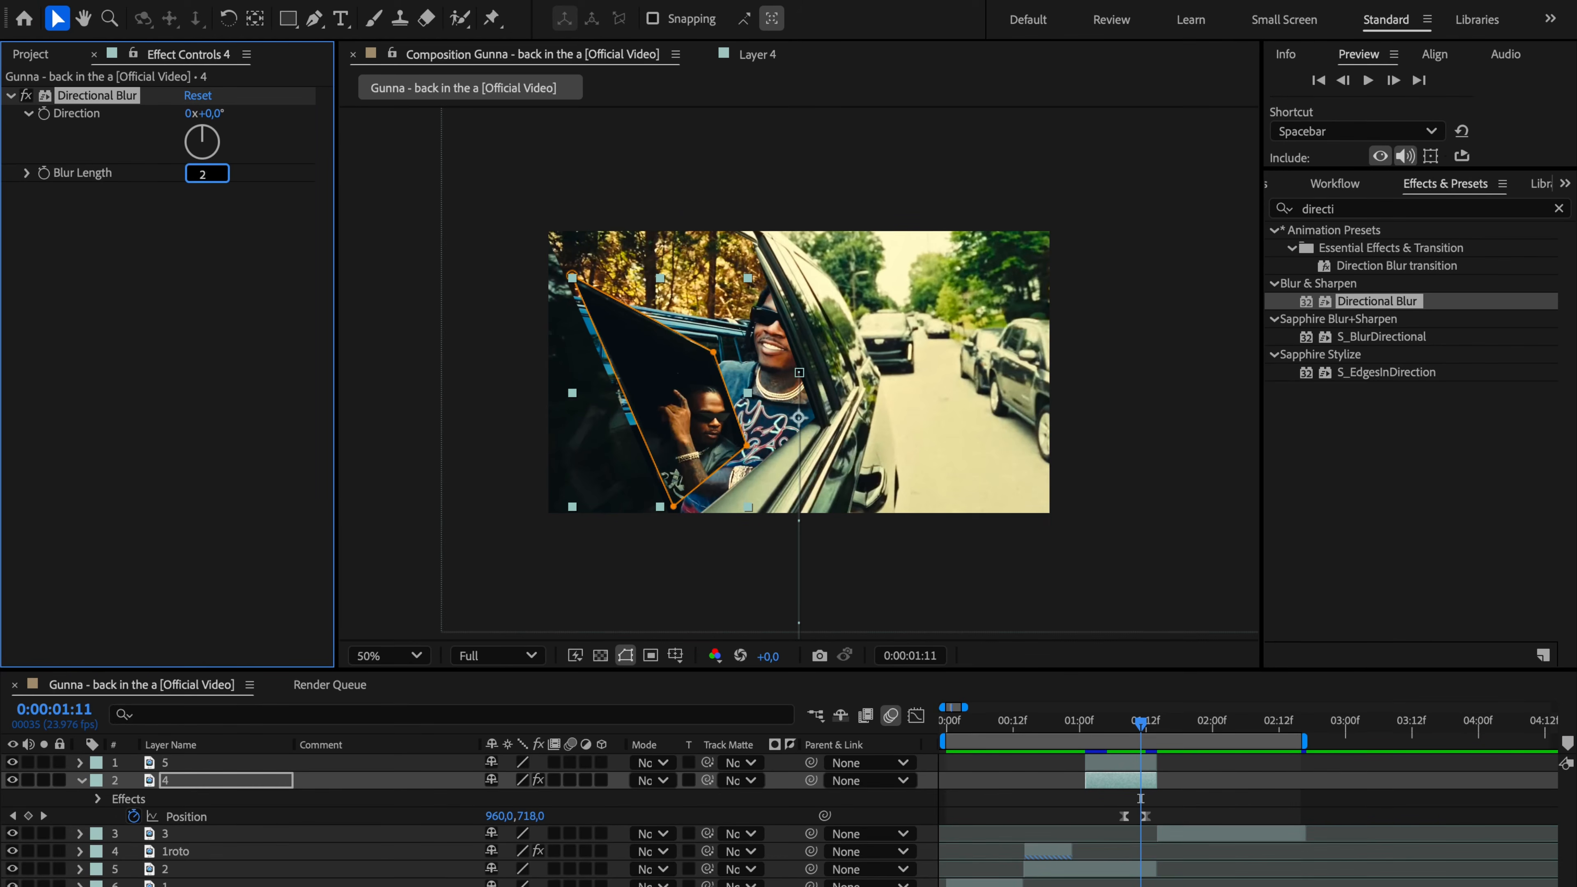
{"action": "type", "text": "21"}
{"action": "left_click", "coordinate": [208, 234]}
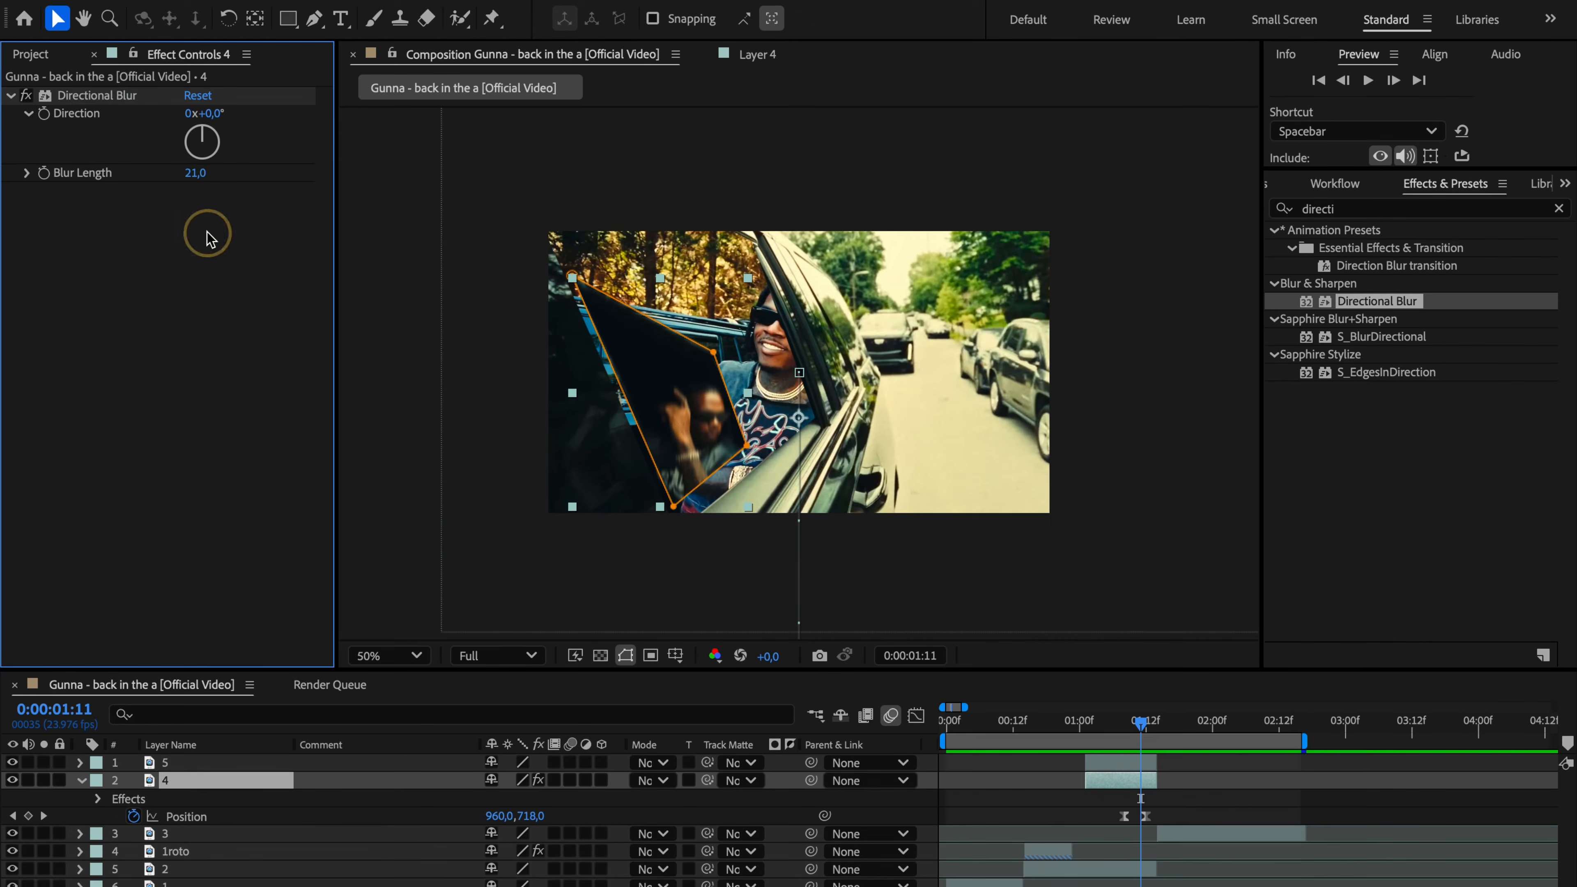
{"action": "type", "text": "5"}
{"action": "left_click", "coordinate": [236, 228]}
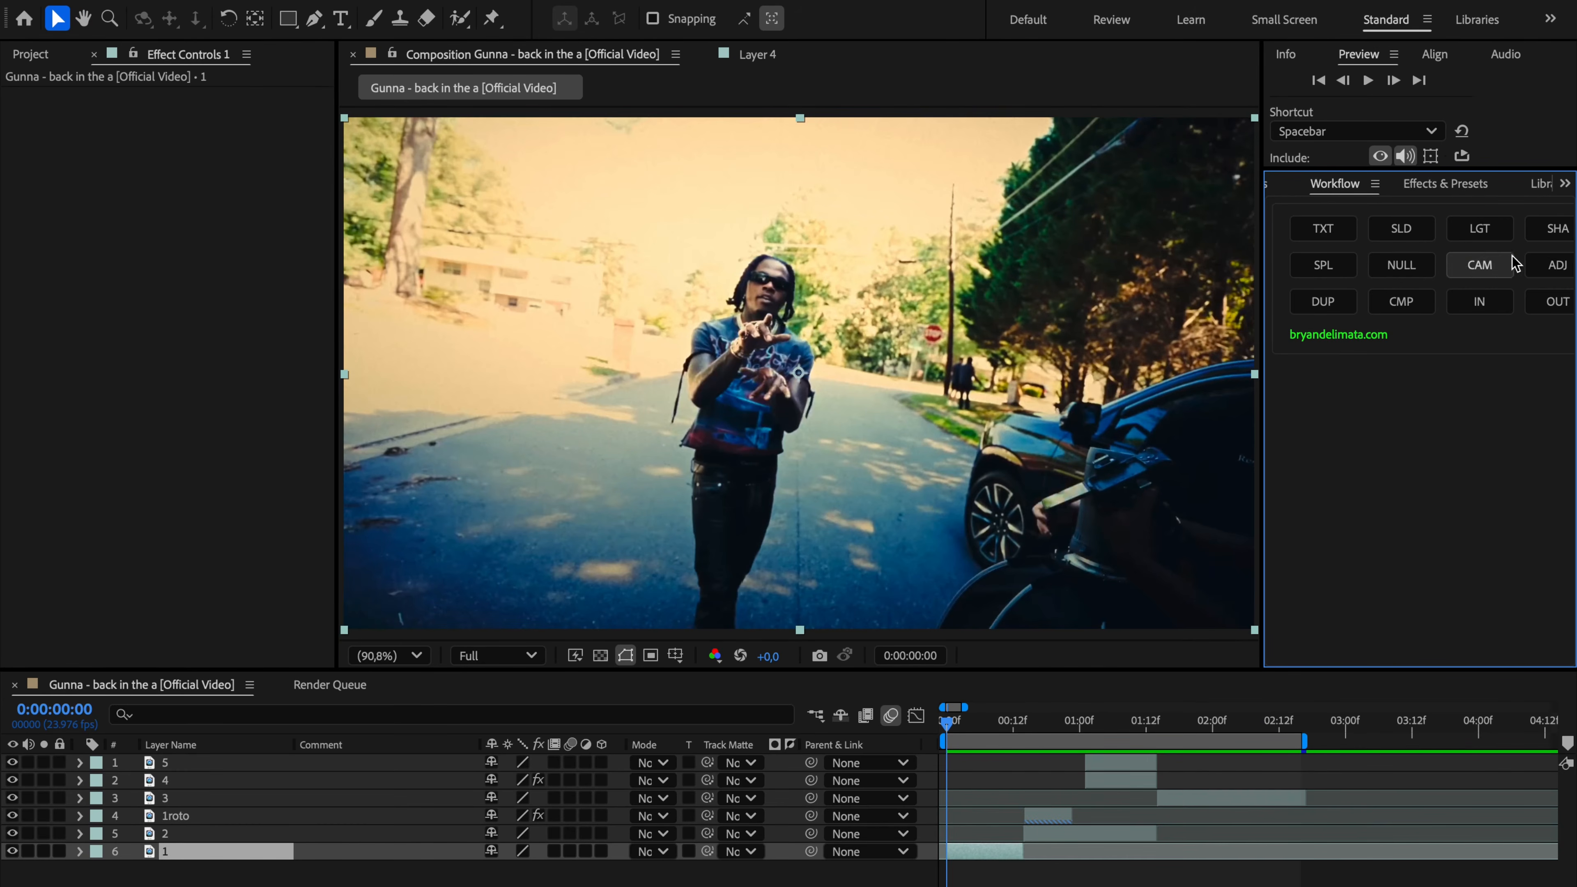
Step: Add an adjustment layer spanning the first clip and move it to the top of the layer stack
{"action": "left_click", "coordinate": [1549, 266]}
{"action": "left_click", "coordinate": [1464, 187]}
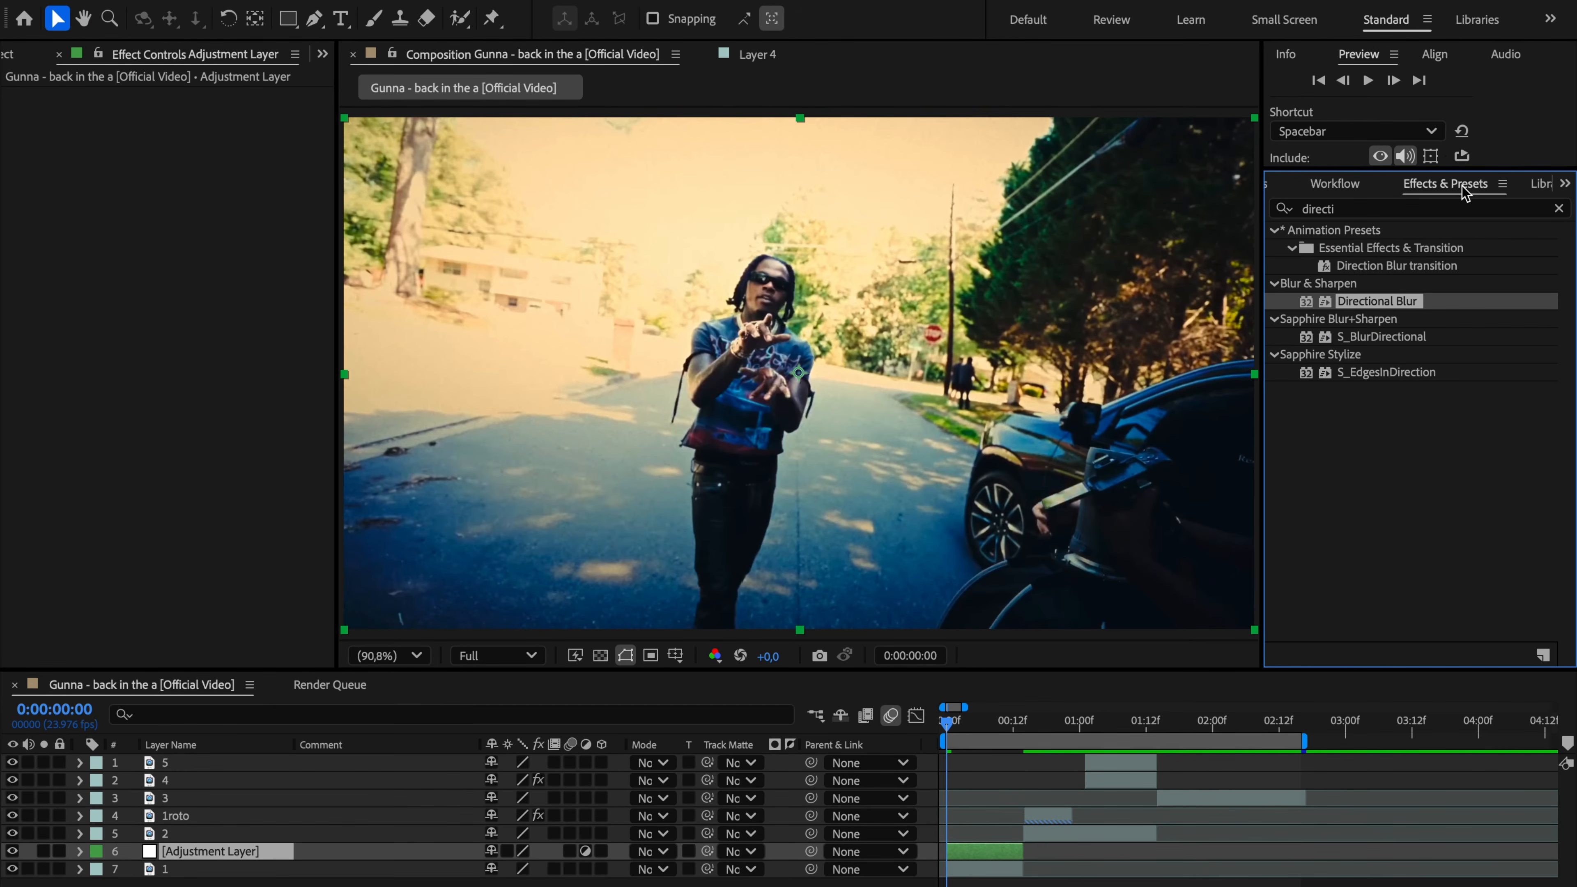
{"action": "left_click_drag", "start_coordinate": [1377, 301], "coordinate": [254, 755]}
Step: Extend the adjustment layer's end past the first cut and apply the quick flash (heartness) preset to it at 0:00:00:00
{"action": "key", "text": "space"}
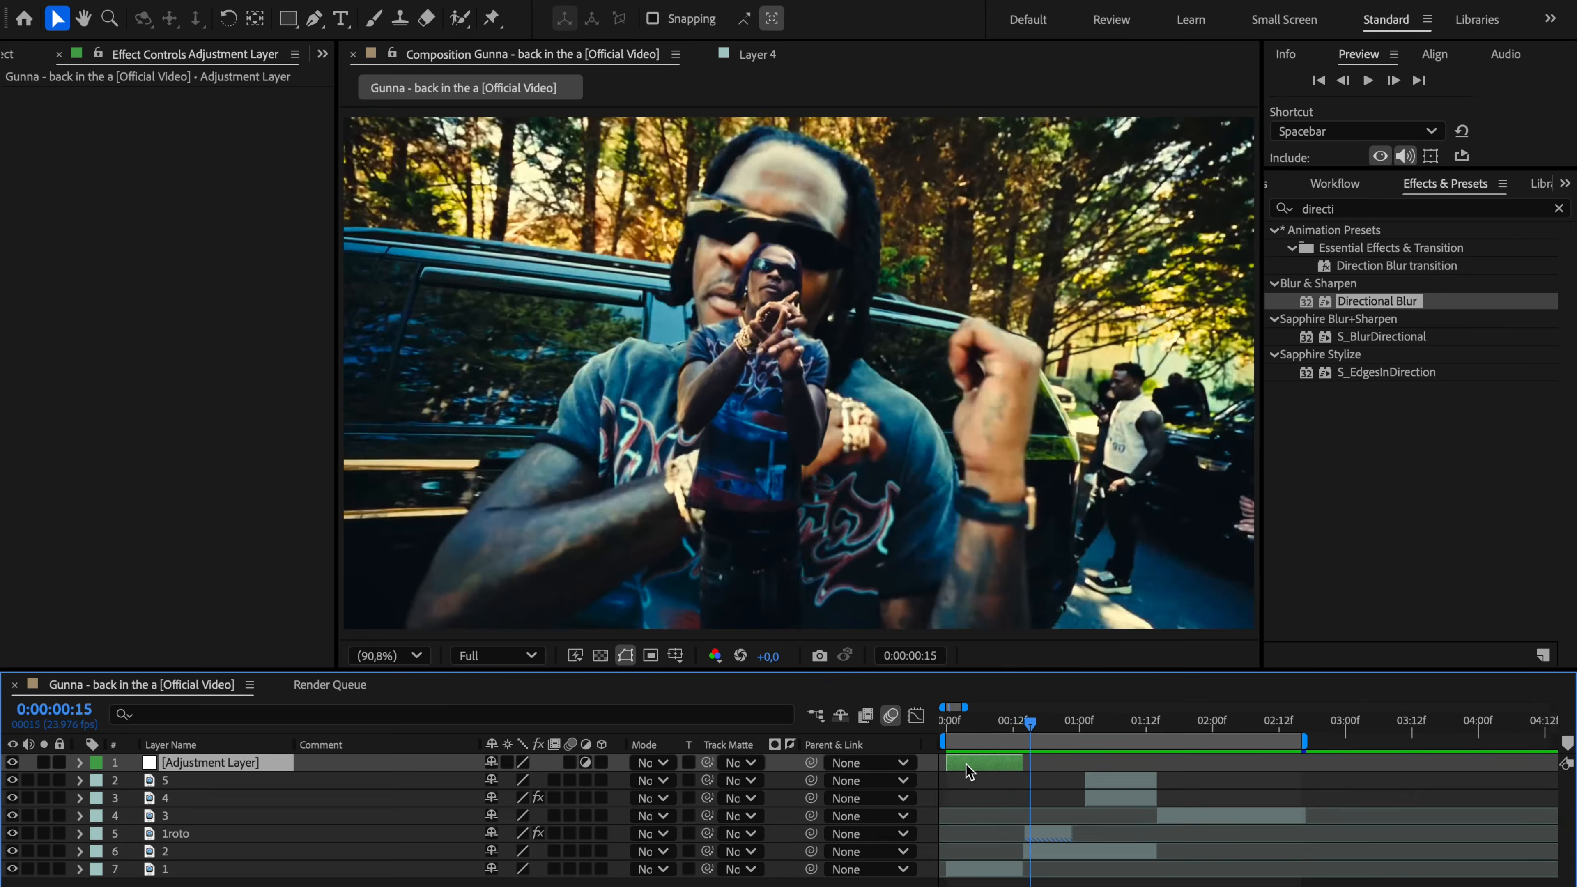
{"action": "left_click_drag", "start_coordinate": [1022, 763], "coordinate": [1048, 767]}
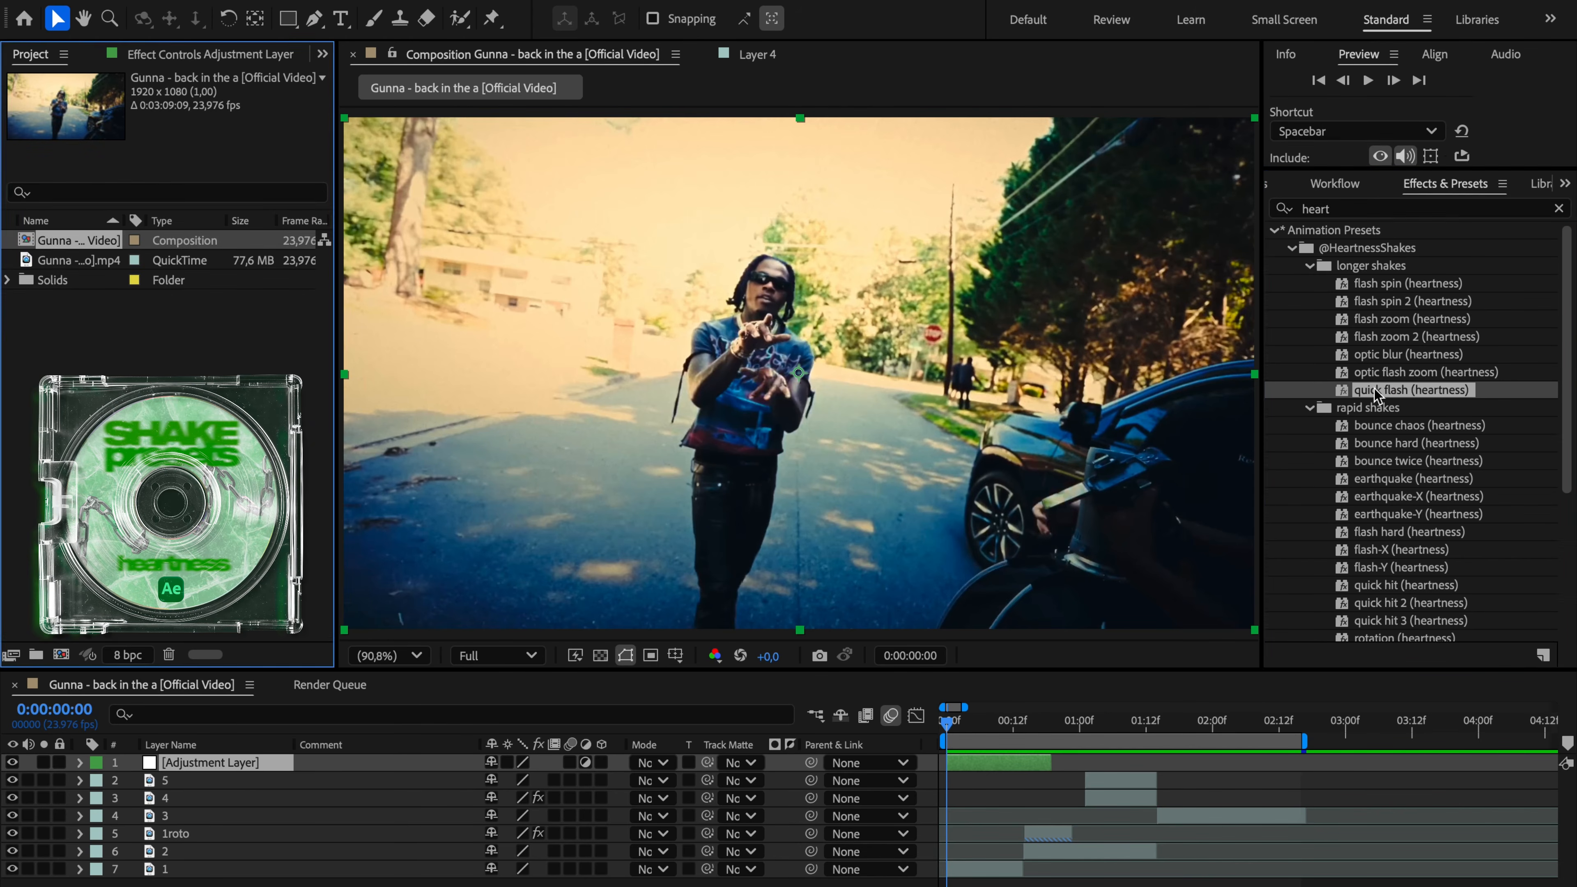
{"action": "left_click_drag", "start_coordinate": [1380, 391], "coordinate": [942, 724]}
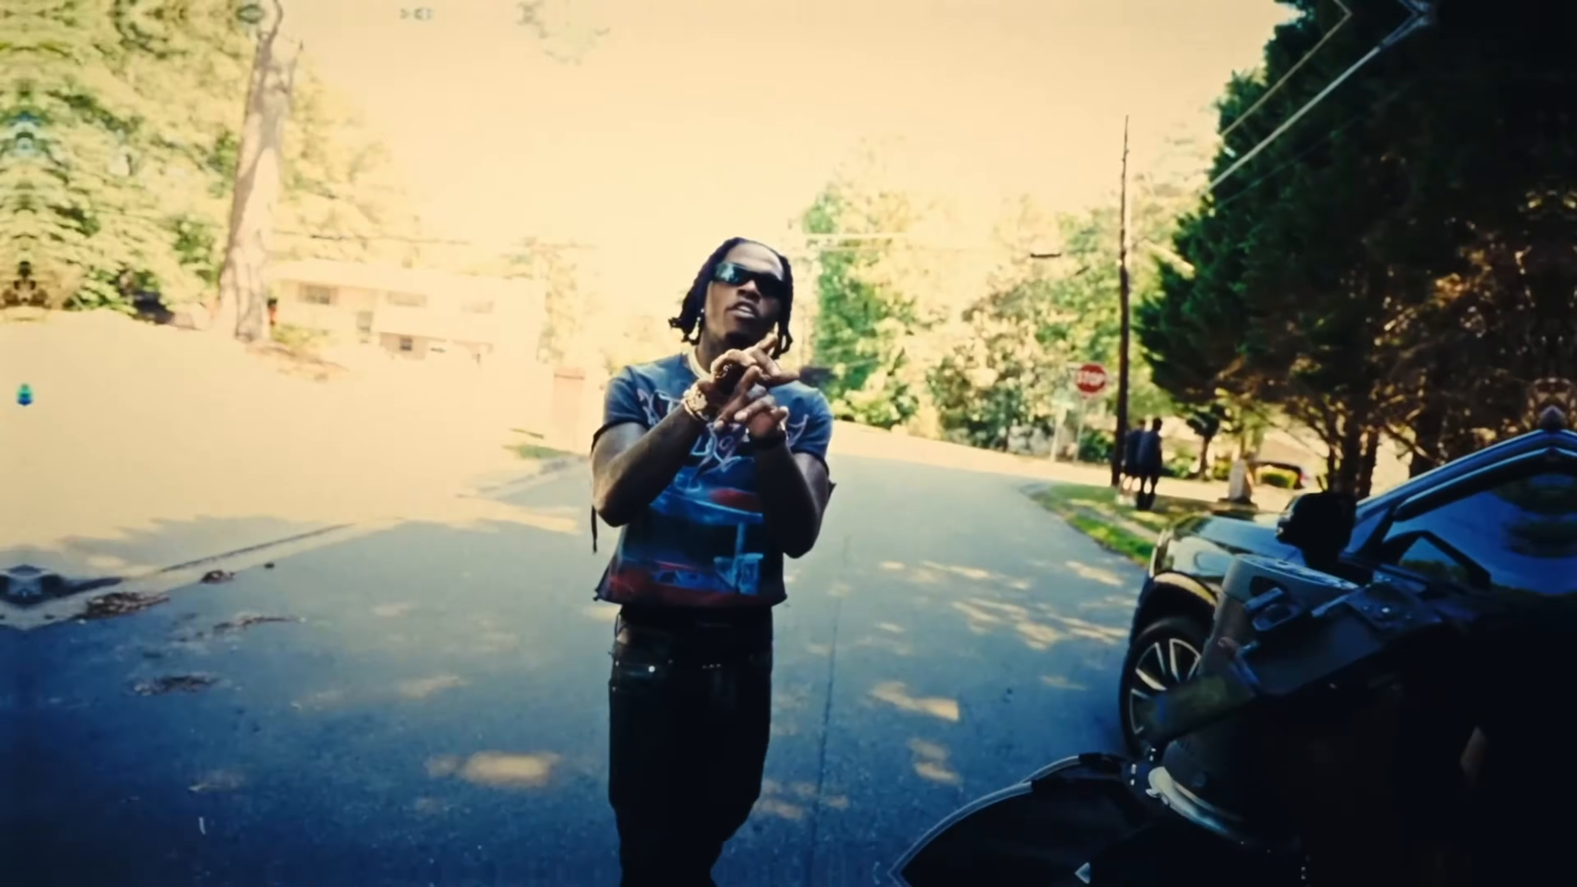